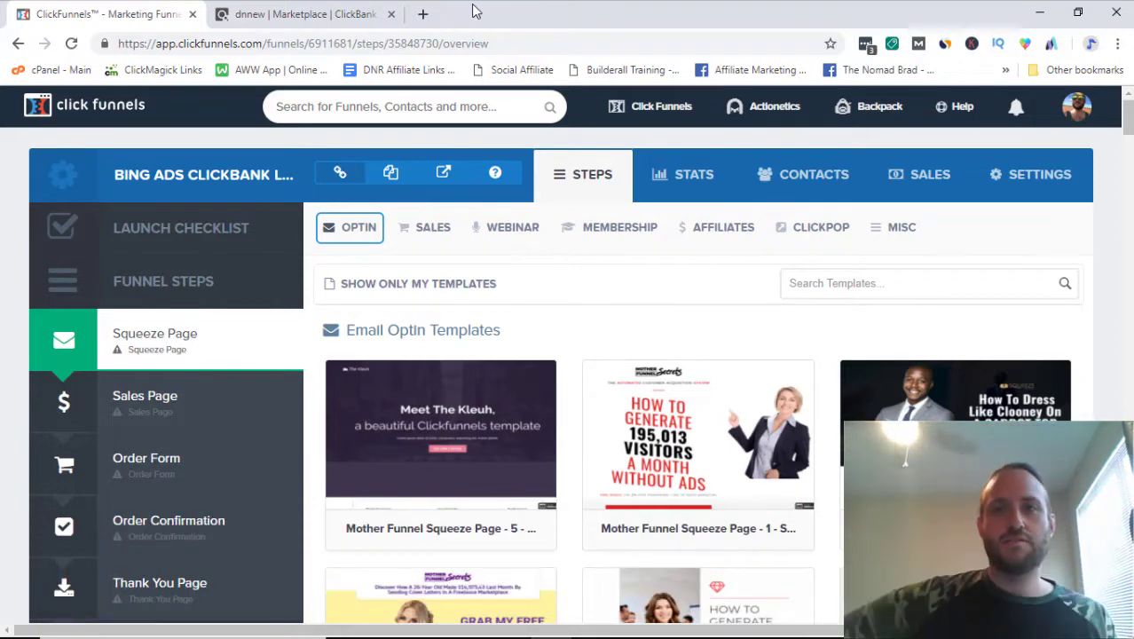
Switch to the ClickBank Marketplace tab to view its product listings.
left_click(333, 8)
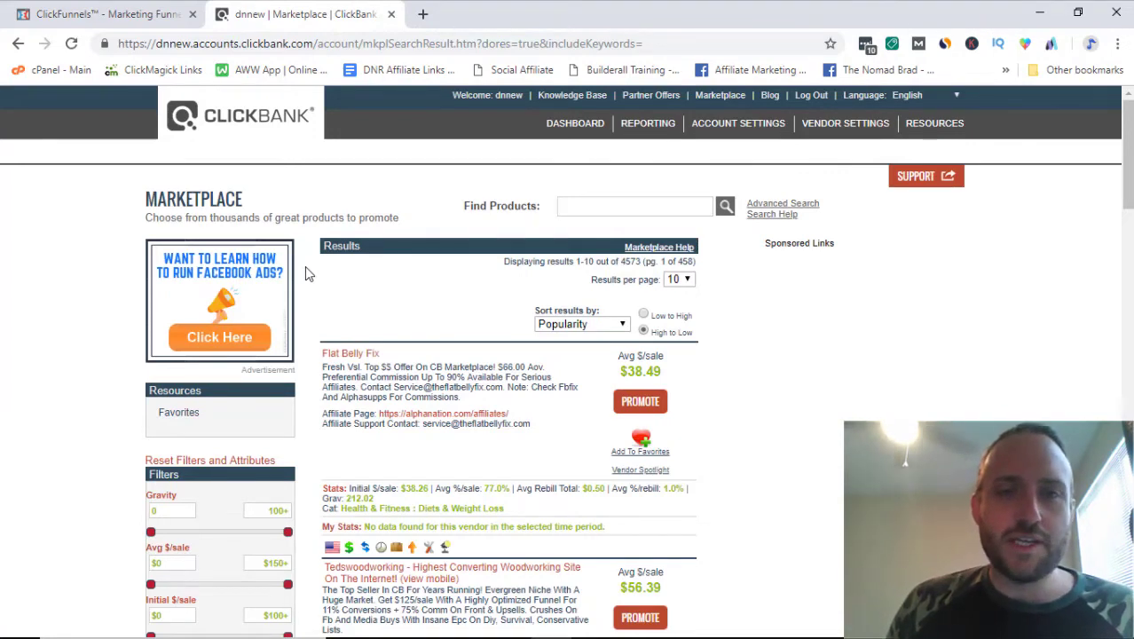
Scroll the Marketplace results down to the Manifestation Magic listing and open it in a new tab.
scroll(305, 266, "down", 2)
scroll(304, 268, "up", 2)
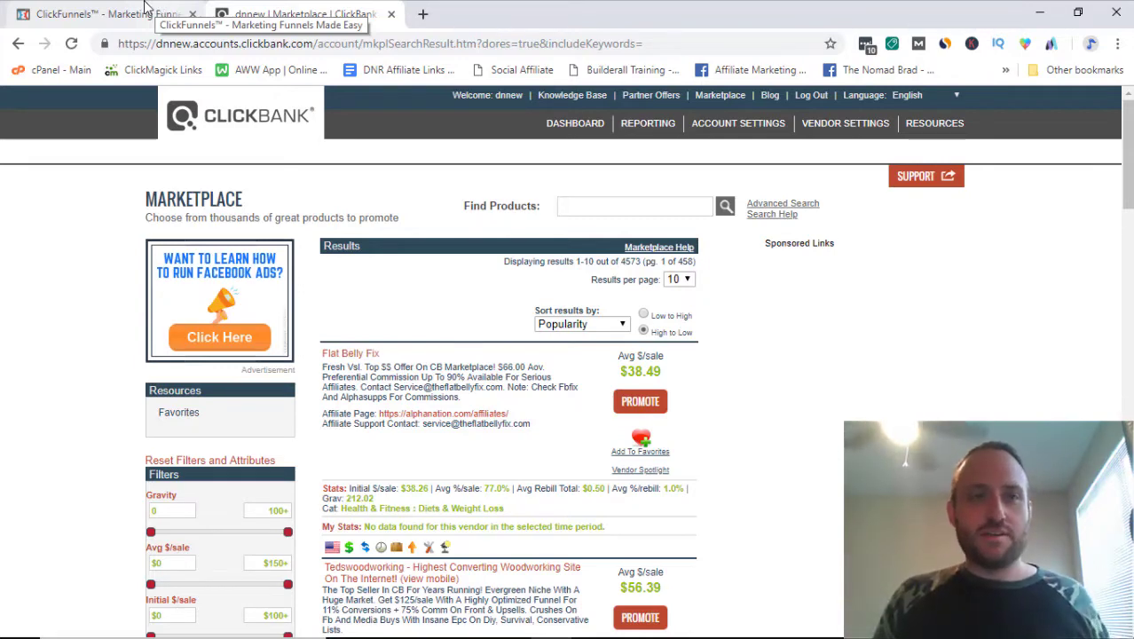
scroll(305, 261, "down", 1)
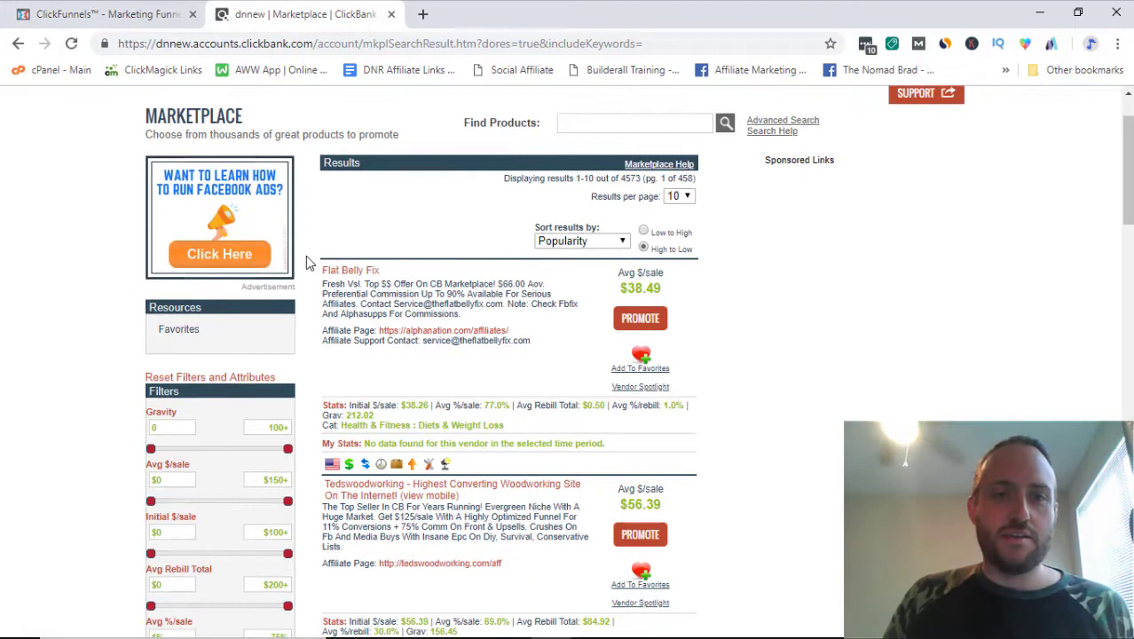
scroll(305, 259, "down", 1)
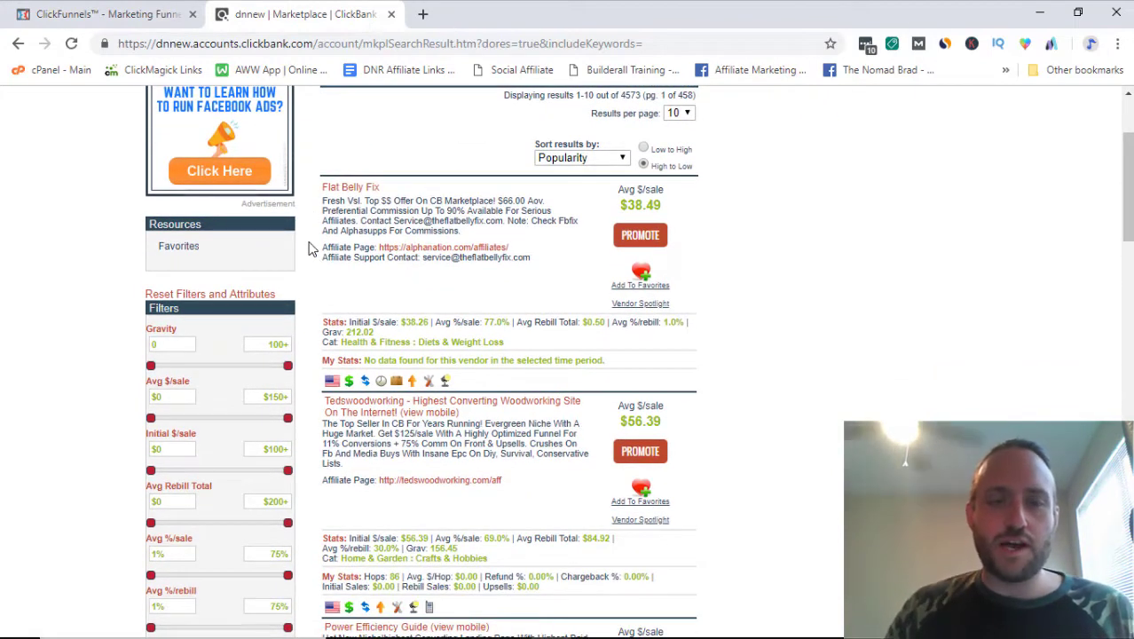
scroll(309, 249, "down", 1)
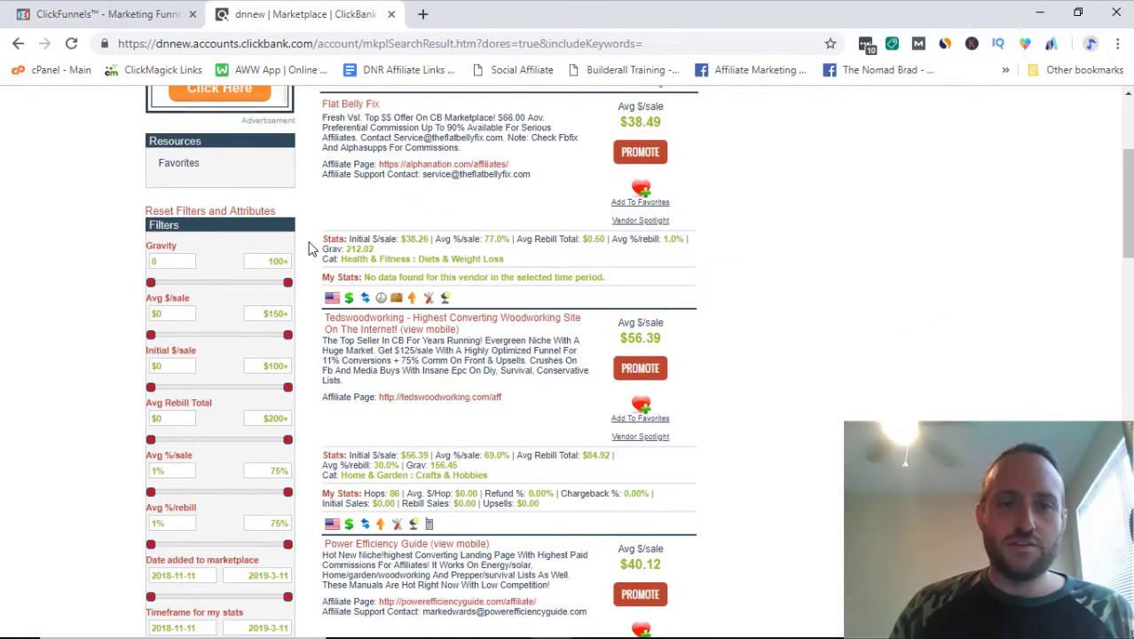
scroll(310, 248, "down", 1)
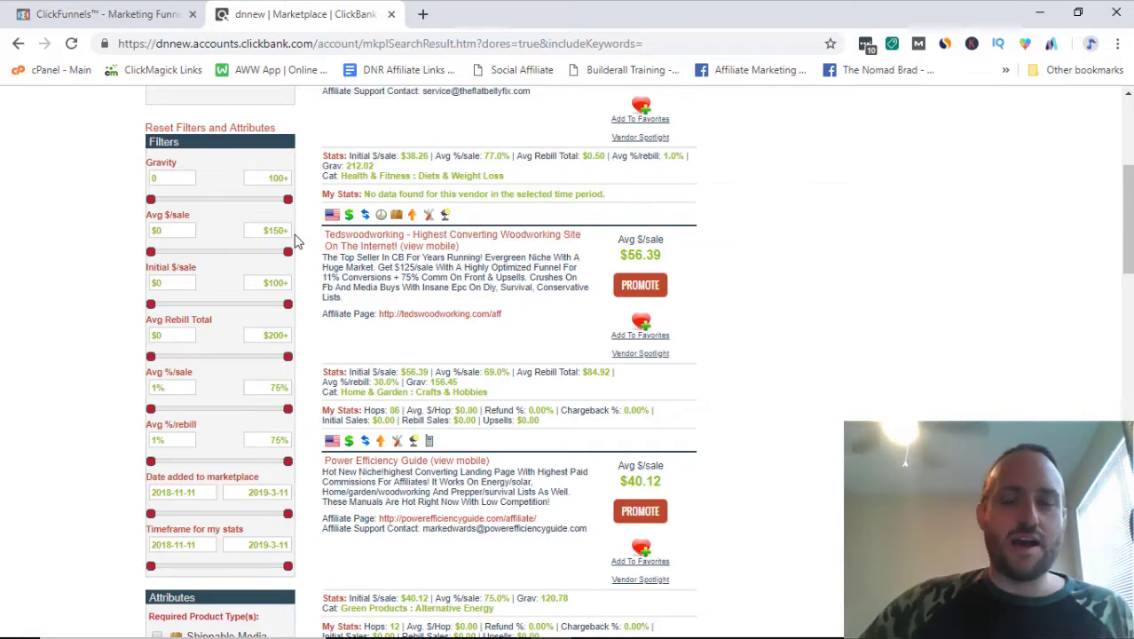
scroll(299, 240, "down", 2)
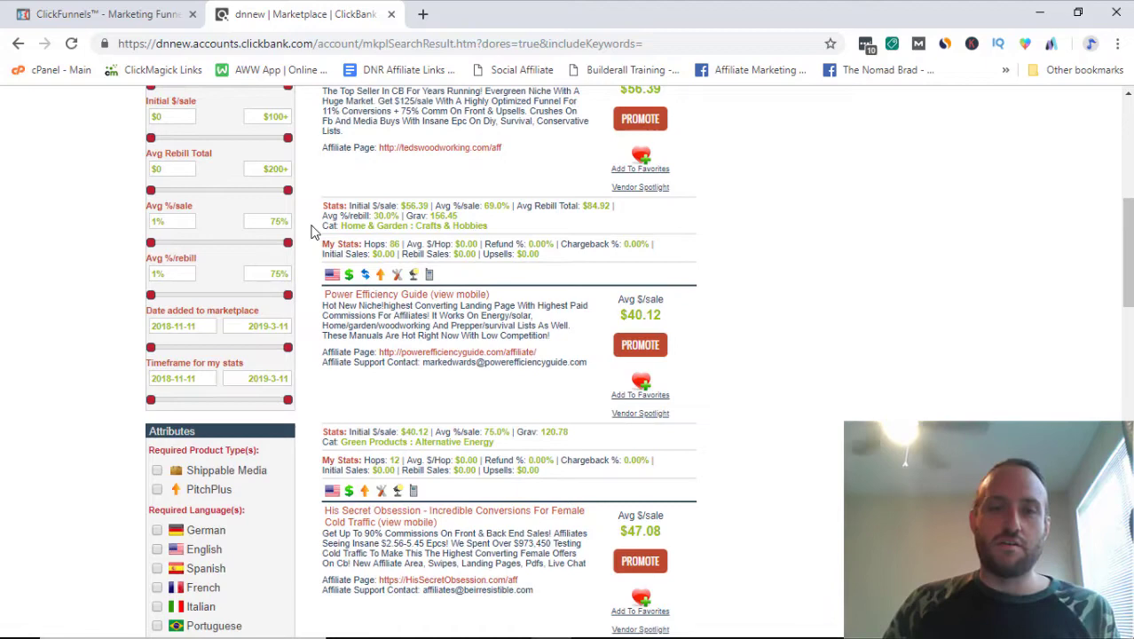
scroll(305, 228, "down", 1)
scroll(303, 234, "down", 1)
scroll(302, 239, "down", 1)
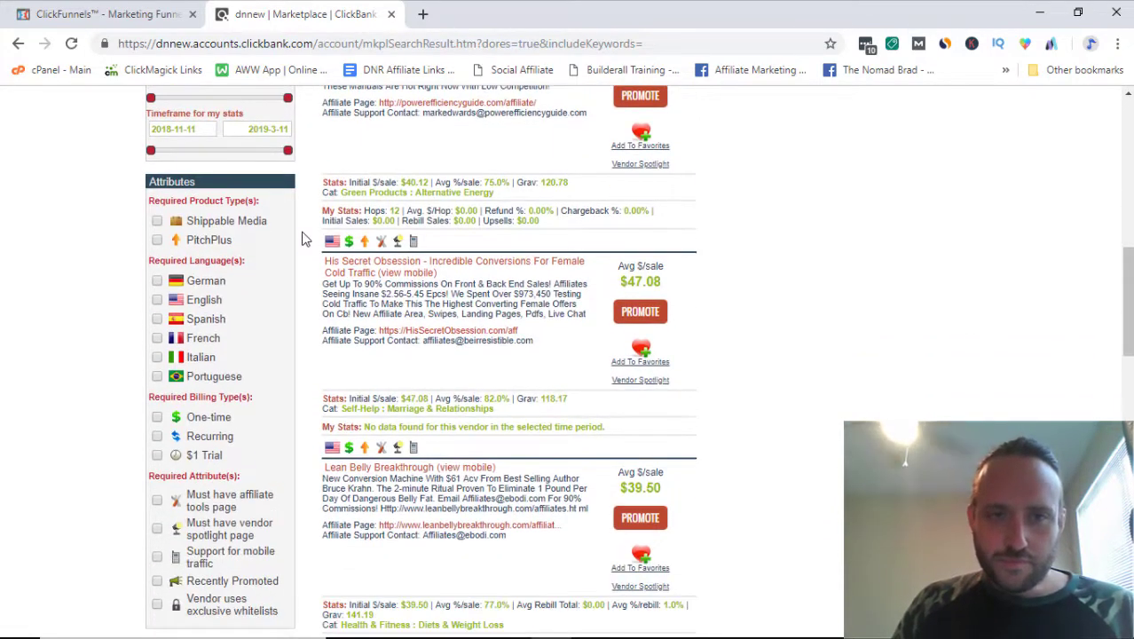
scroll(355, 302, "down", 10)
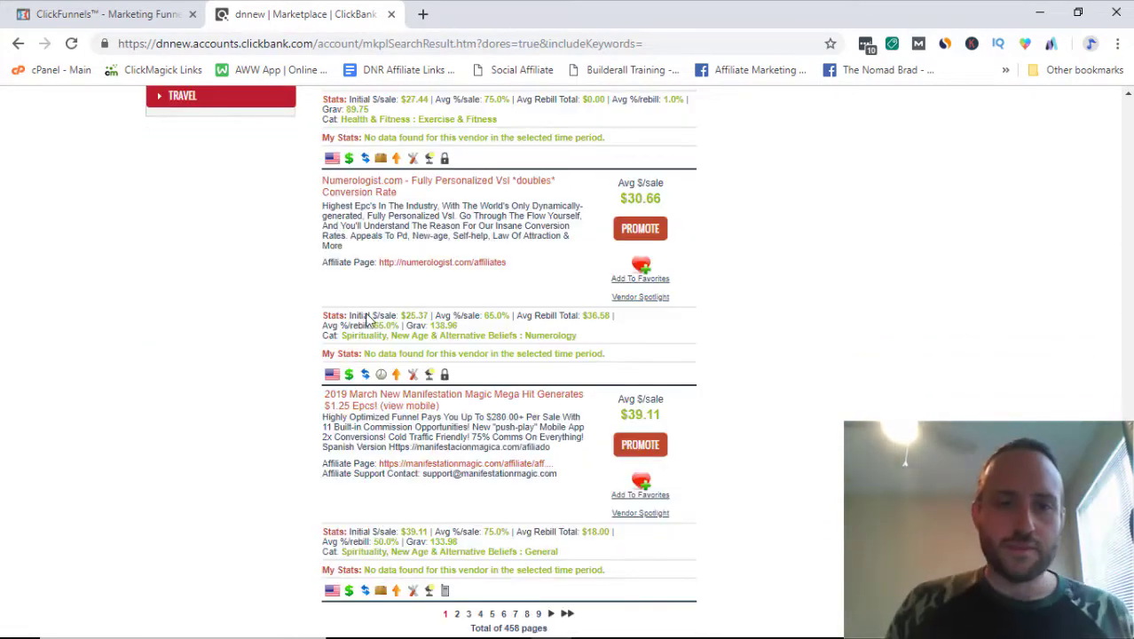
right_click(373, 402)
left_click(417, 406)
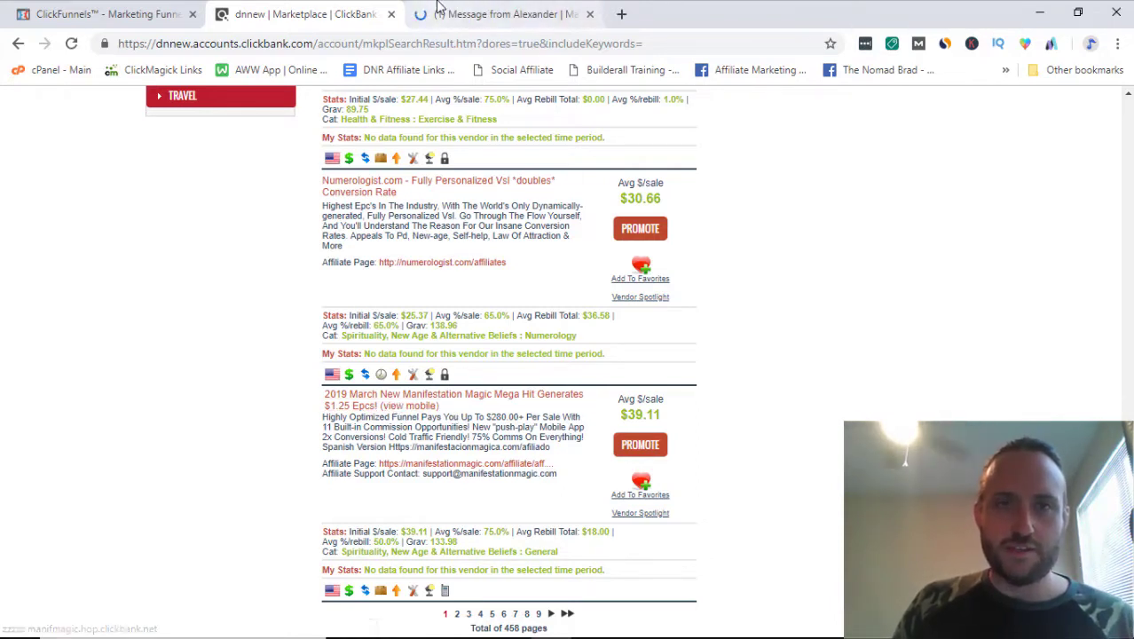
View the new Manifestation Magic tab, staying on the page at the Leave site? prompt.
left_click(437, 9)
left_click(645, 140)
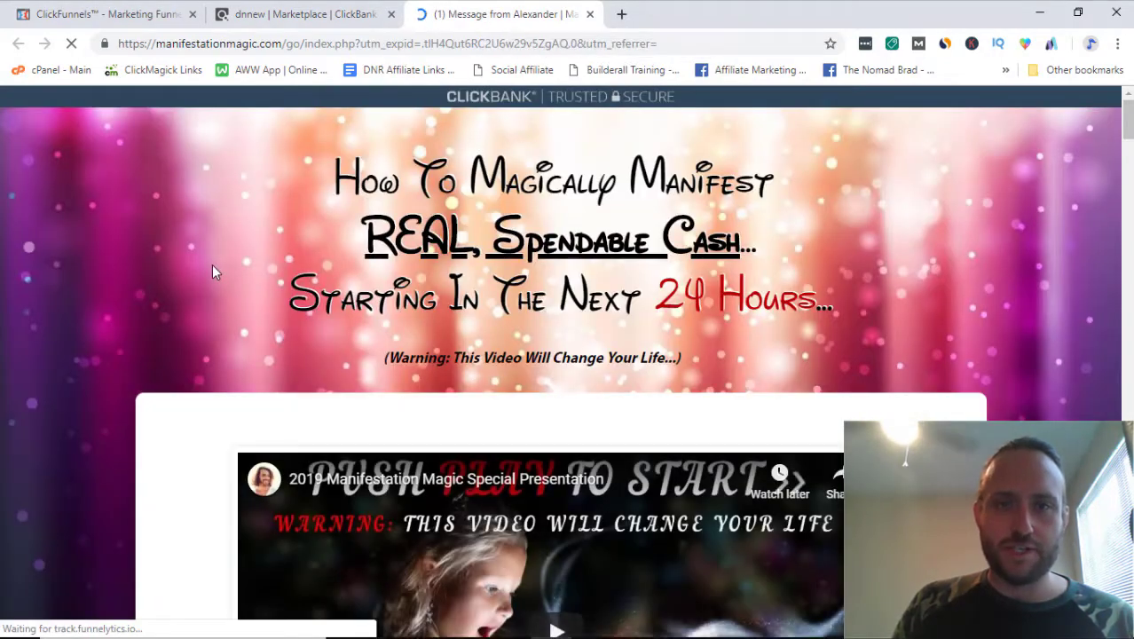
scroll(212, 267, "down", 3)
scroll(364, 270, "up", 3)
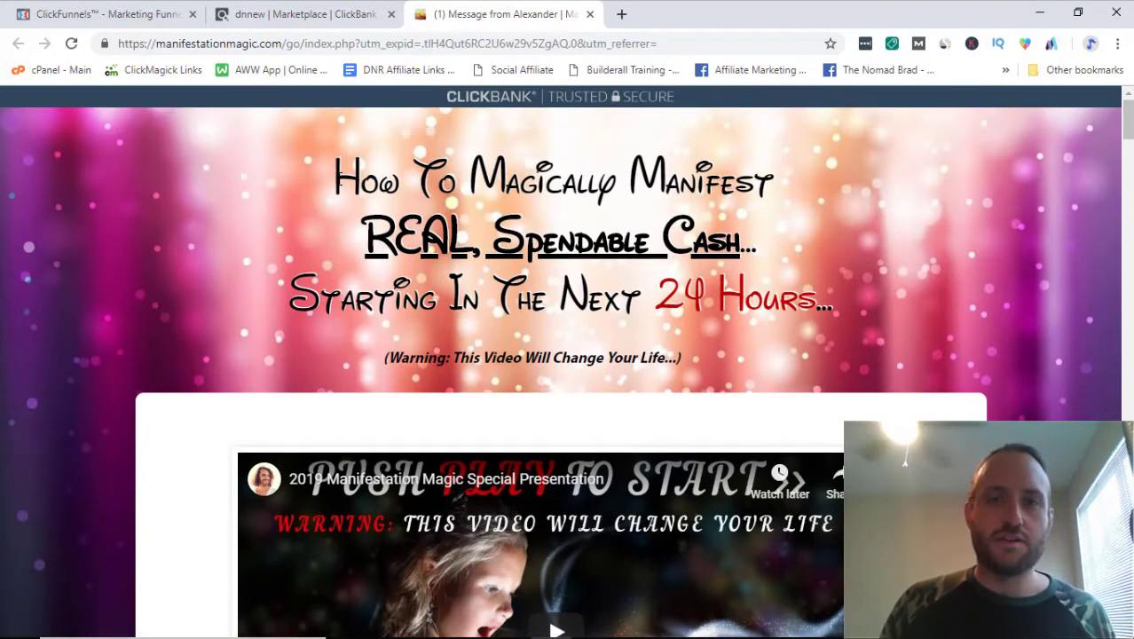
Highlight the sales page's headline lines and scroll over the offer video.
left_click_drag(334, 184, 613, 297)
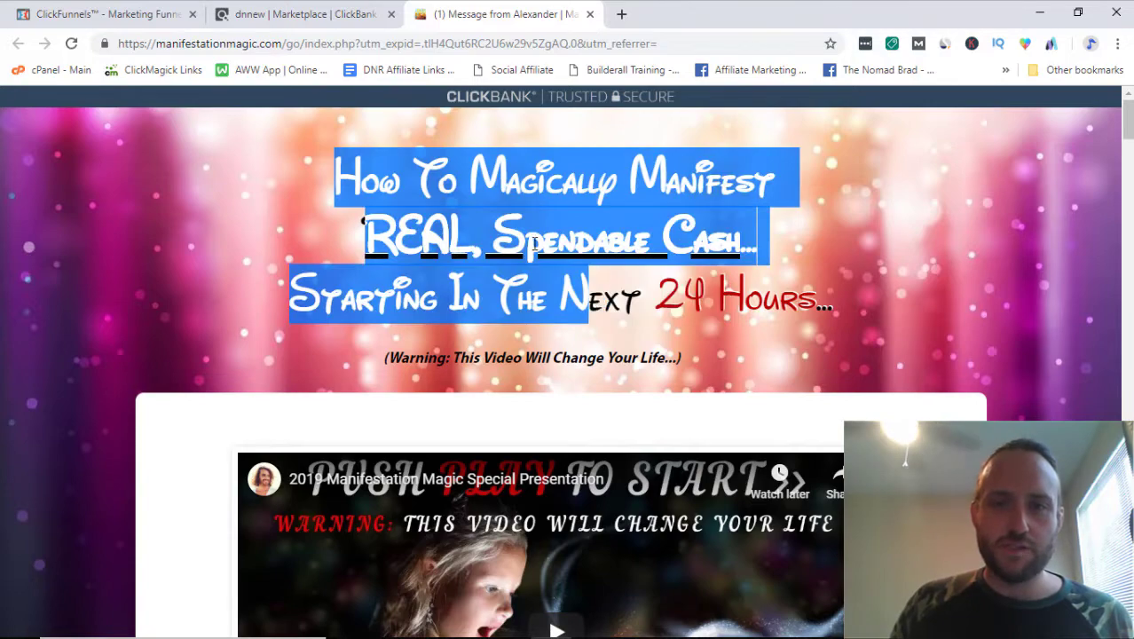
left_click(275, 289)
left_click_drag(275, 289, 854, 315)
left_click(855, 315)
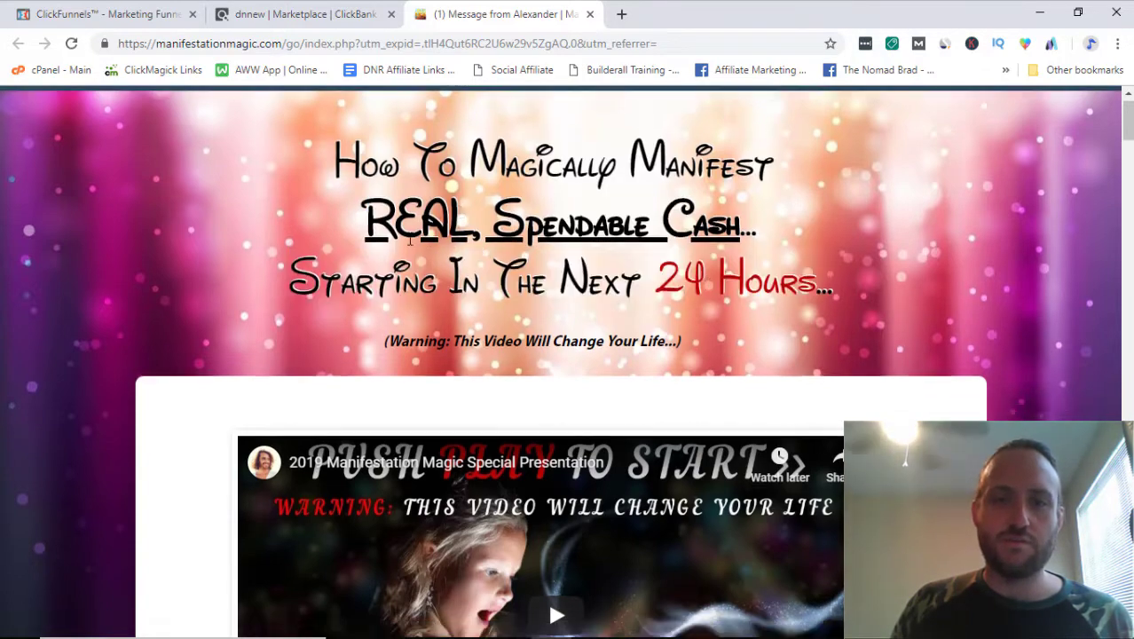
scroll(145, 265, "down", 4)
scroll(142, 262, "down", 2)
scroll(226, 211, "up", 1)
scroll(163, 243, "up", 5)
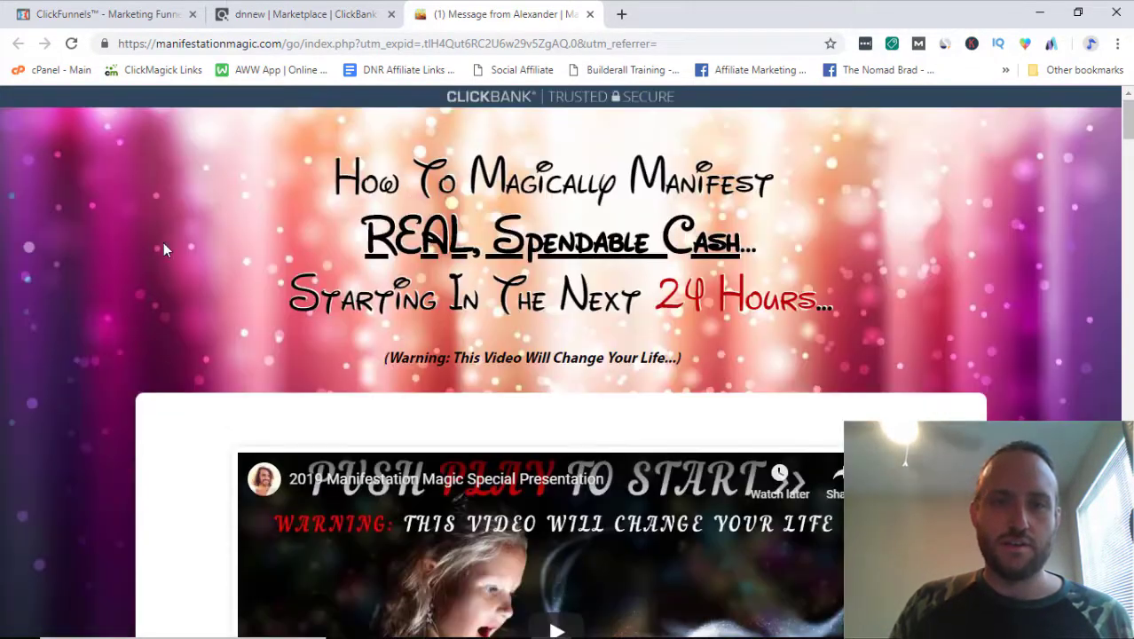
Back in ClickFunnels, scroll through the funnel's optin template gallery.
left_click(124, 13)
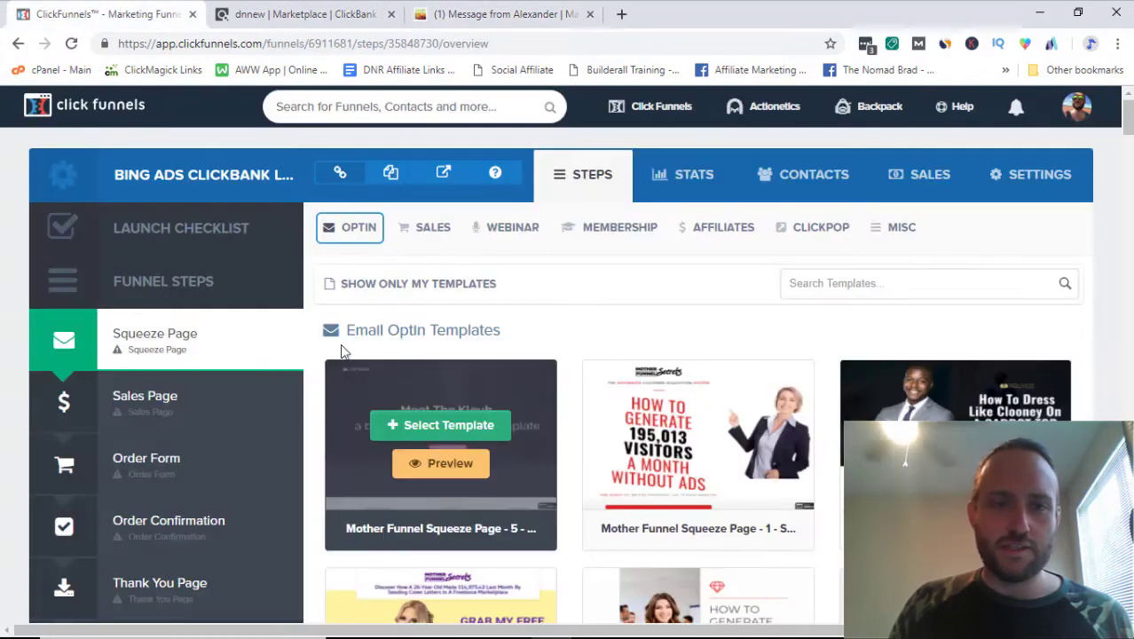
scroll(312, 291, "down", 2)
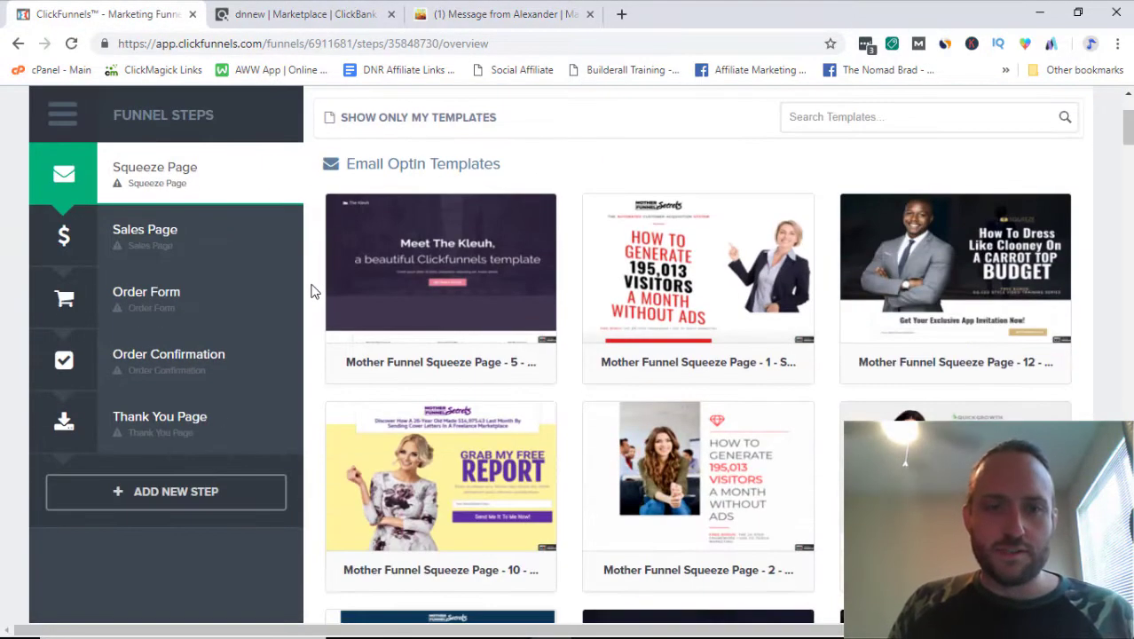
scroll(312, 291, "down", 1)
scroll(312, 291, "down", 2)
scroll(312, 291, "down", 2)
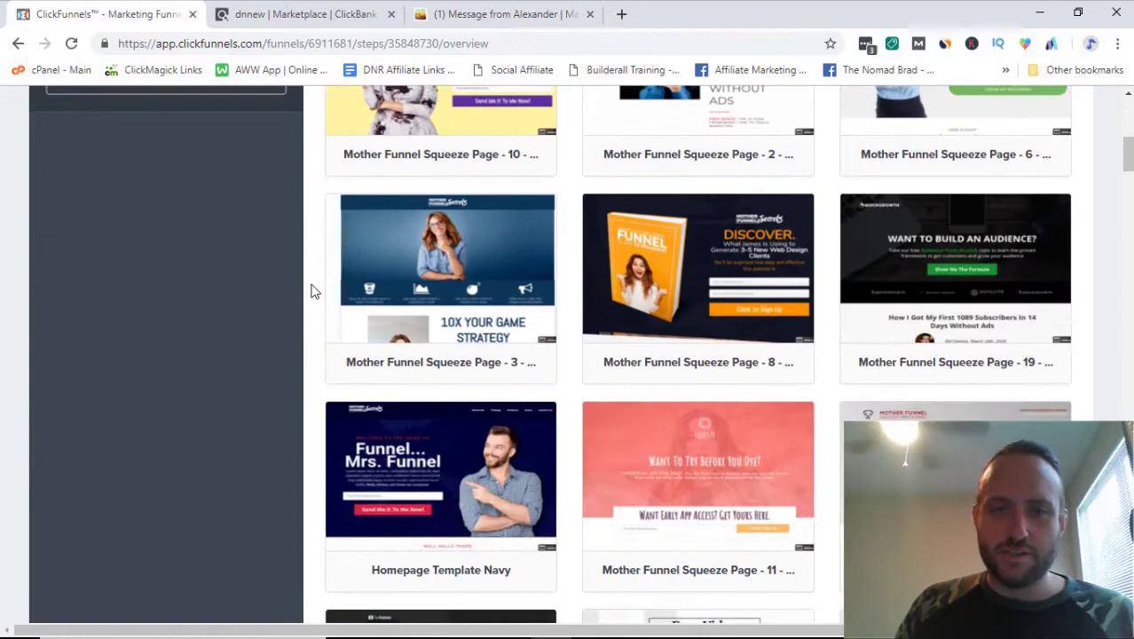
scroll(312, 291, "up", 5)
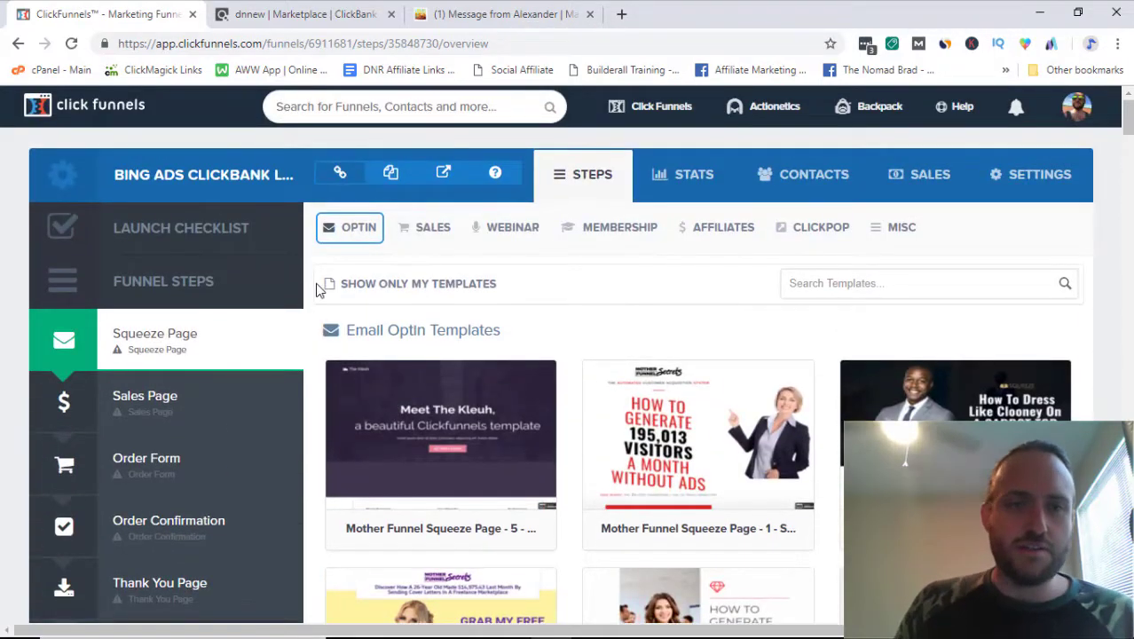
scroll(320, 290, "down", 1)
Review the Manifestation Magic sales page again by scrolling through it.
key("ctrl+3")
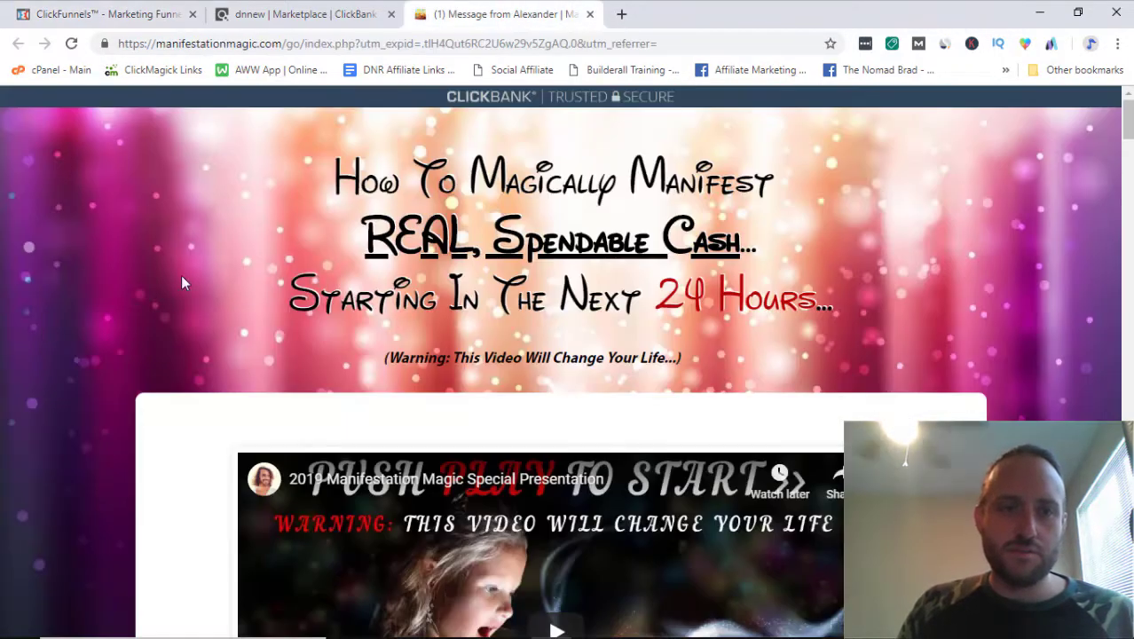
scroll(182, 282, "down", 4)
scroll(110, 317, "up", 4)
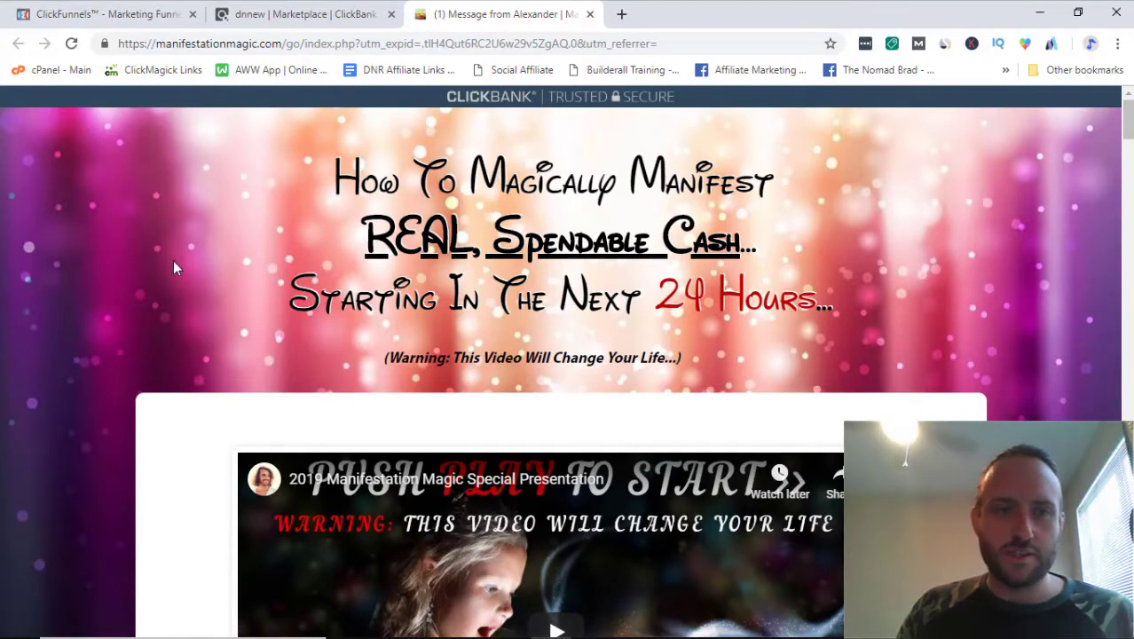
scroll(151, 283, "down", 2)
scroll(115, 306, "up", 2)
scroll(121, 304, "down", 2)
scroll(102, 301, "down", 1)
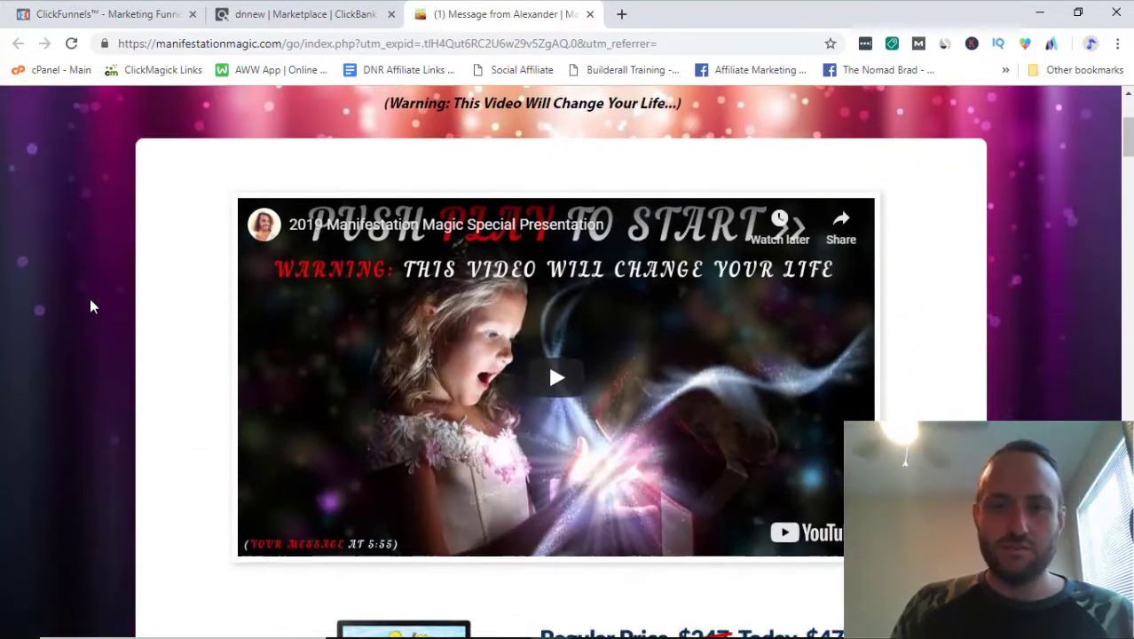
scroll(89, 297, "down", 2)
scroll(70, 481, "down", 2)
scroll(60, 422, "up", 7)
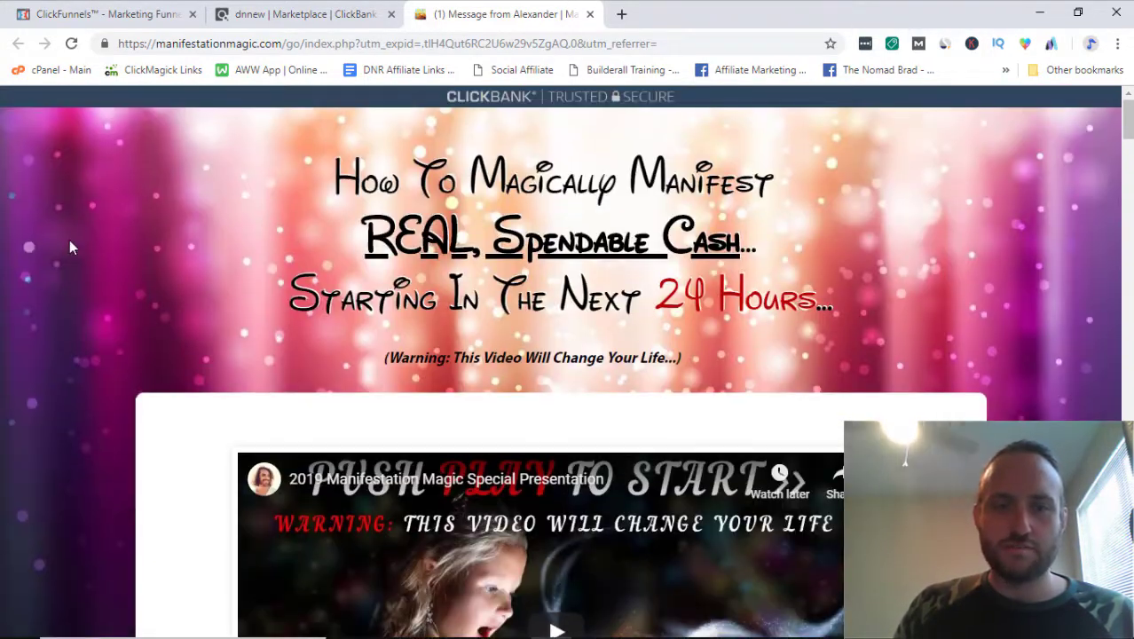
Apply the Homepage Template Navy design to the Squeeze Page step.
left_click(96, 14)
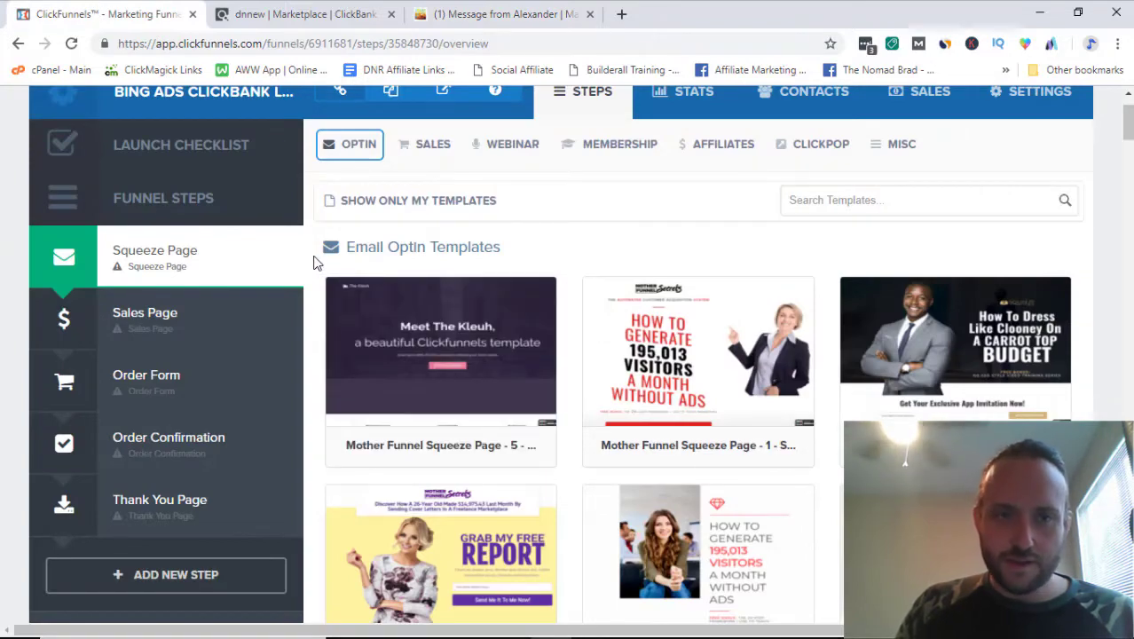
scroll(313, 262, "down", 3)
scroll(313, 263, "down", 2)
scroll(313, 263, "down", 3)
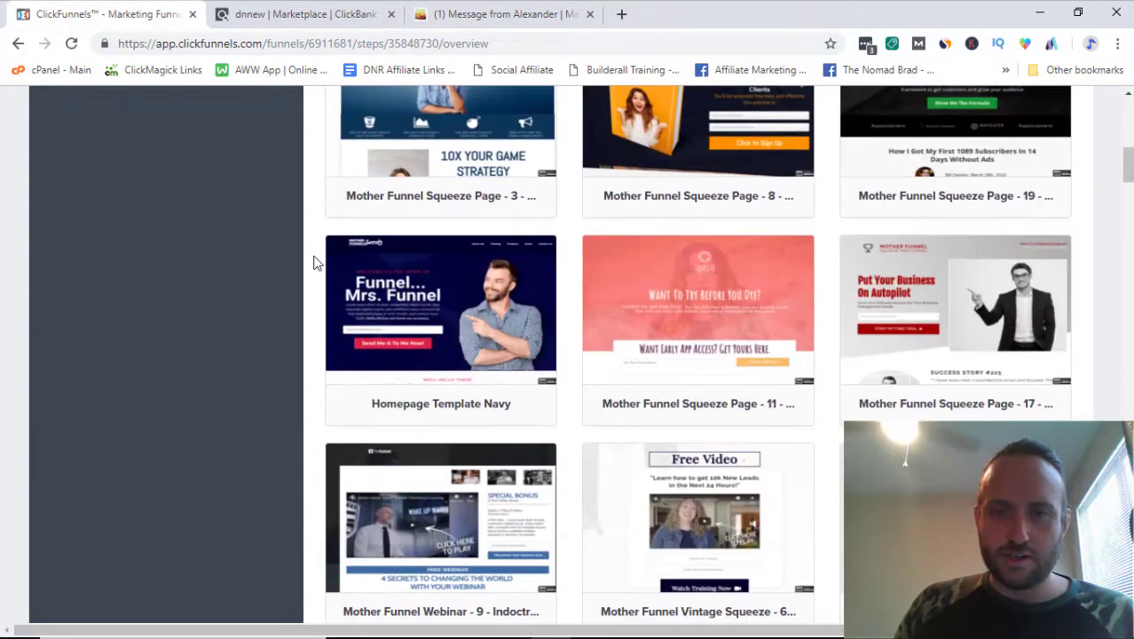
scroll(314, 263, "down", 1)
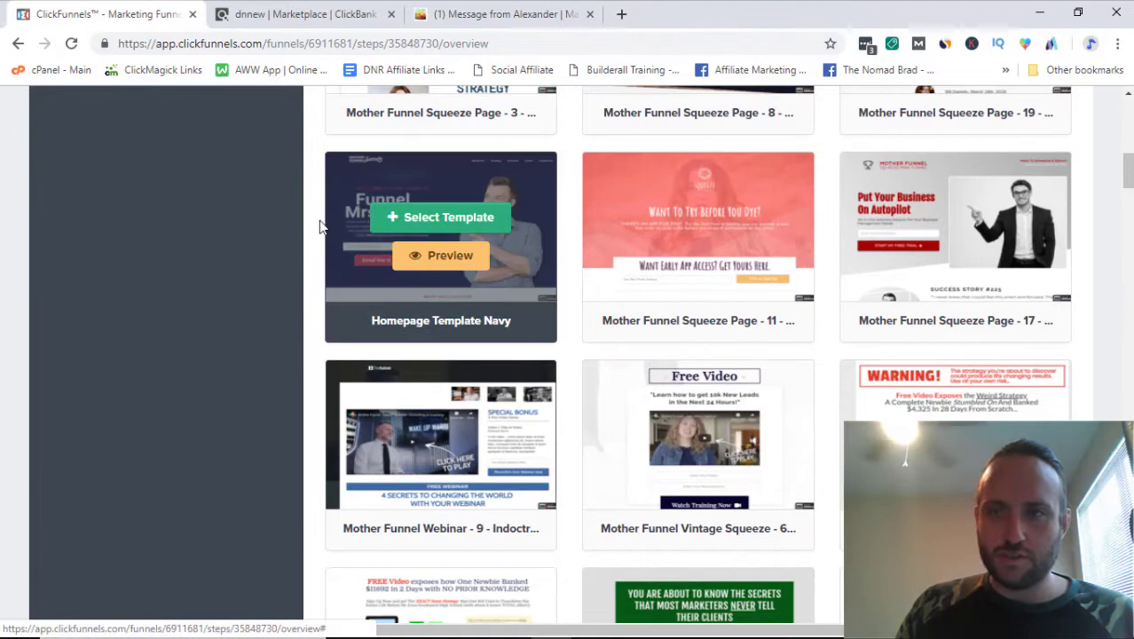
scroll(313, 223, "down", 2)
scroll(319, 223, "down", 4)
scroll(319, 223, "down", 6)
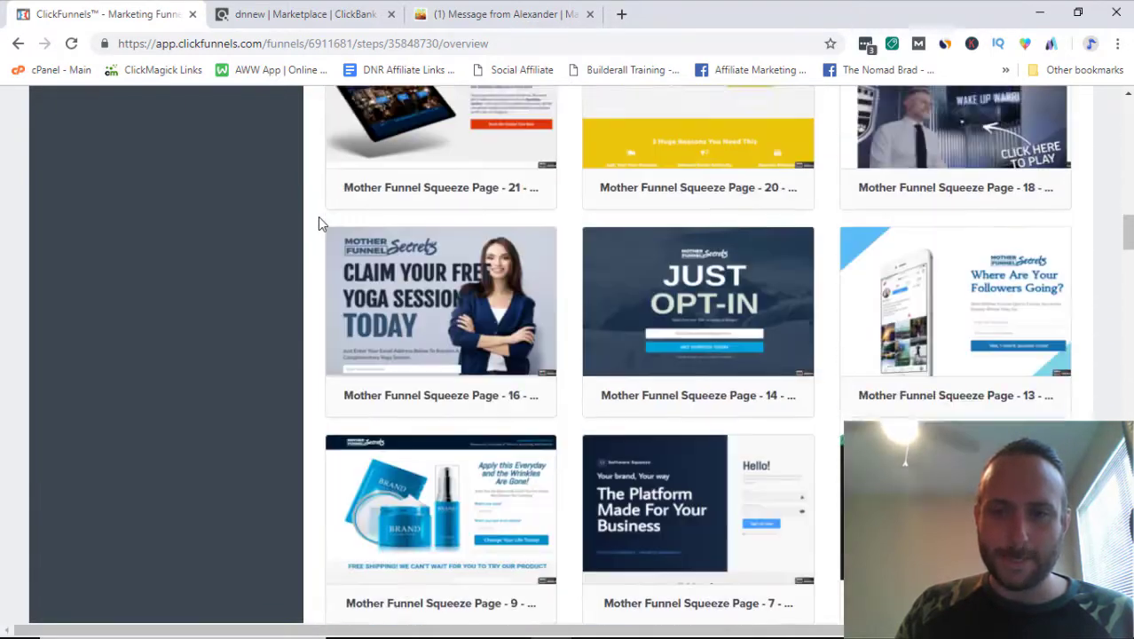
scroll(321, 223, "up", 3)
scroll(319, 224, "up", 7)
scroll(373, 257, "up", 3)
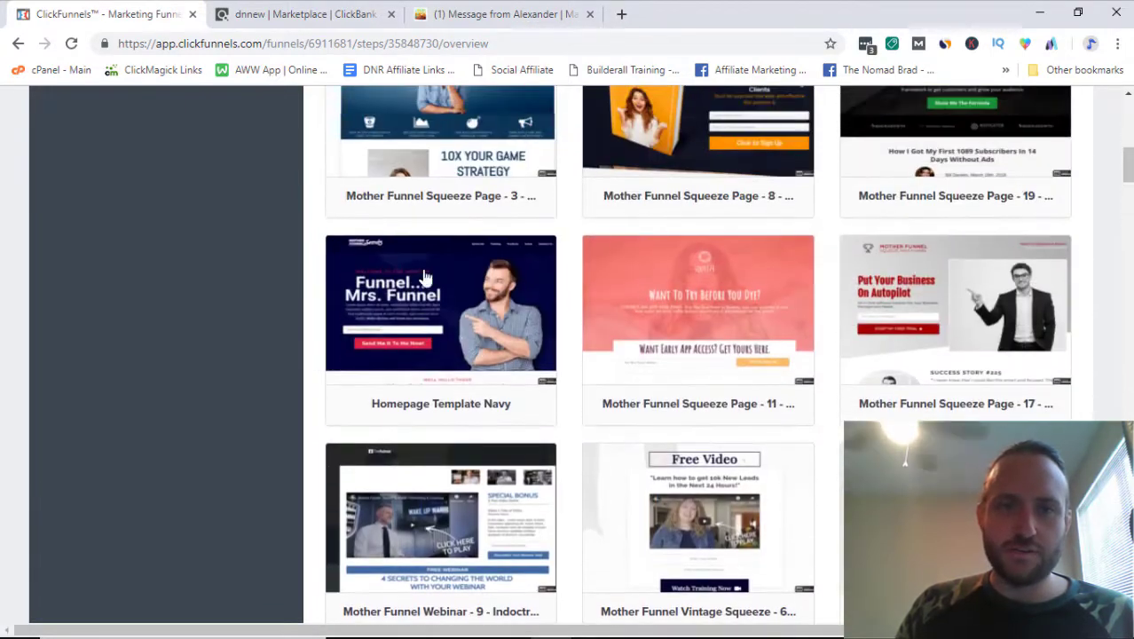
left_click(441, 300)
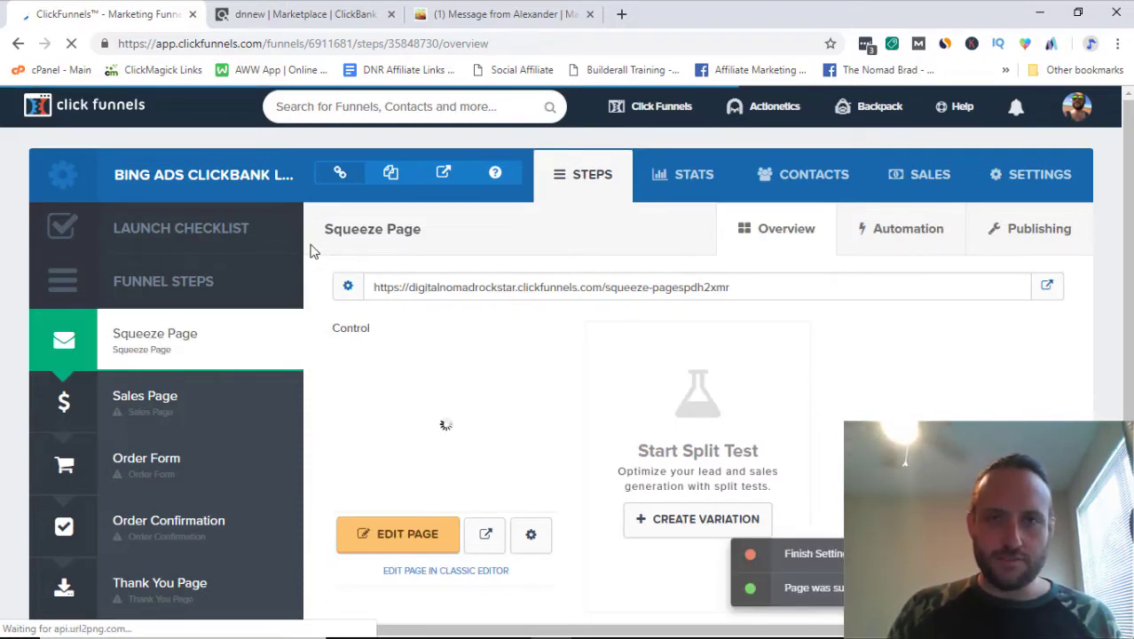
Open the squeeze page in the page editor and look over the navy template.
left_click(407, 538)
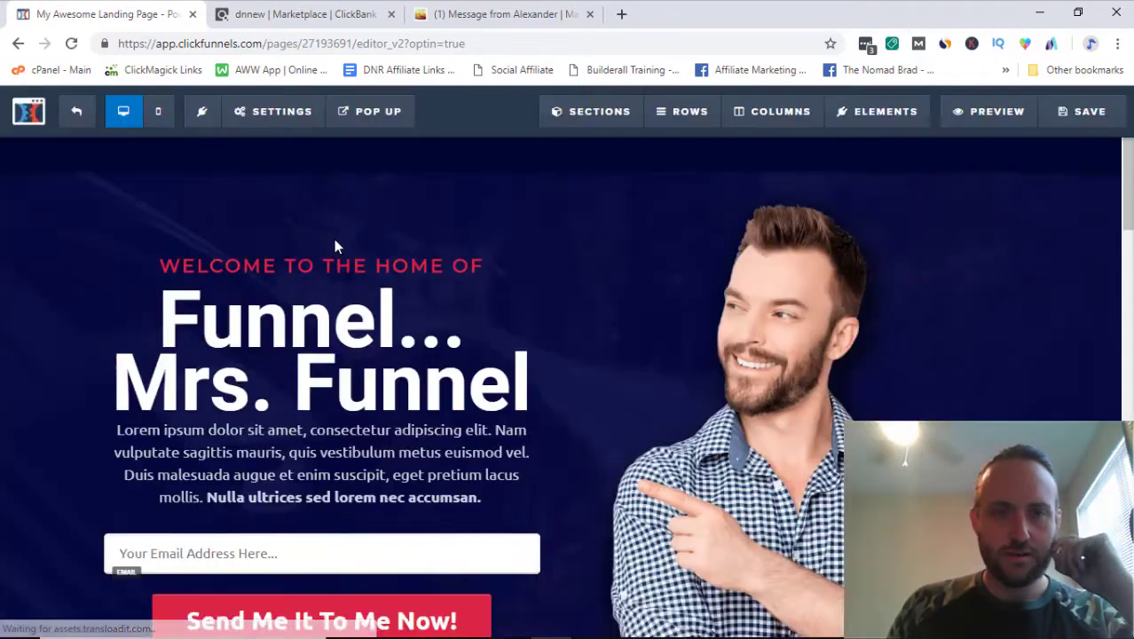
scroll(284, 355, "down", 2)
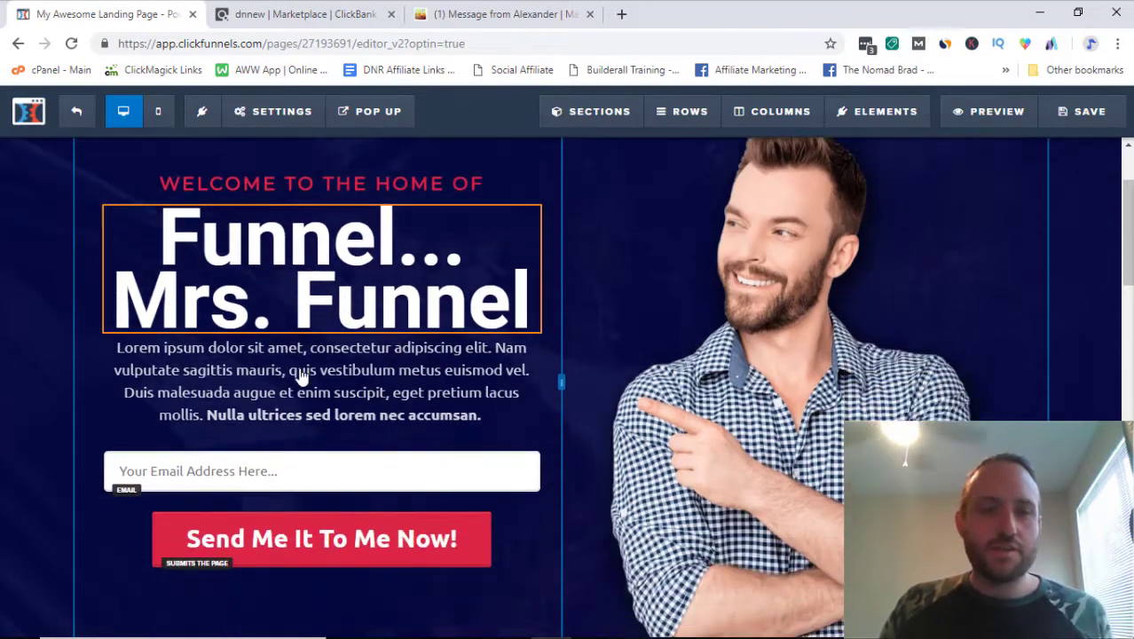
scroll(275, 390, "down", 2)
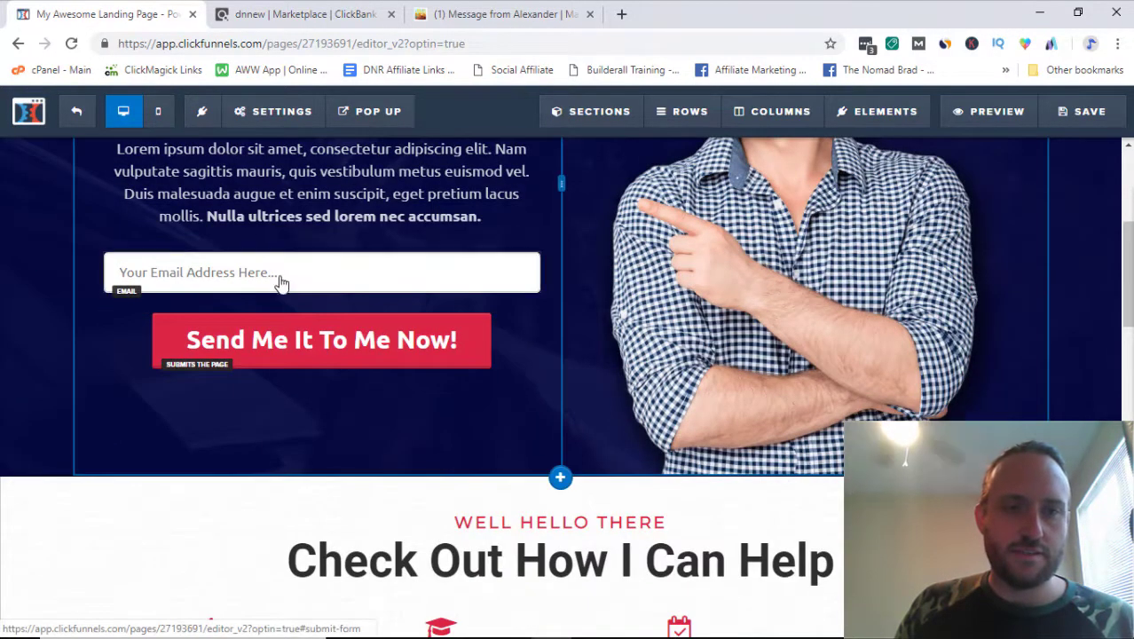
scroll(301, 293, "down", 2)
scroll(497, 284, "down", 1)
scroll(696, 261, "down", 1)
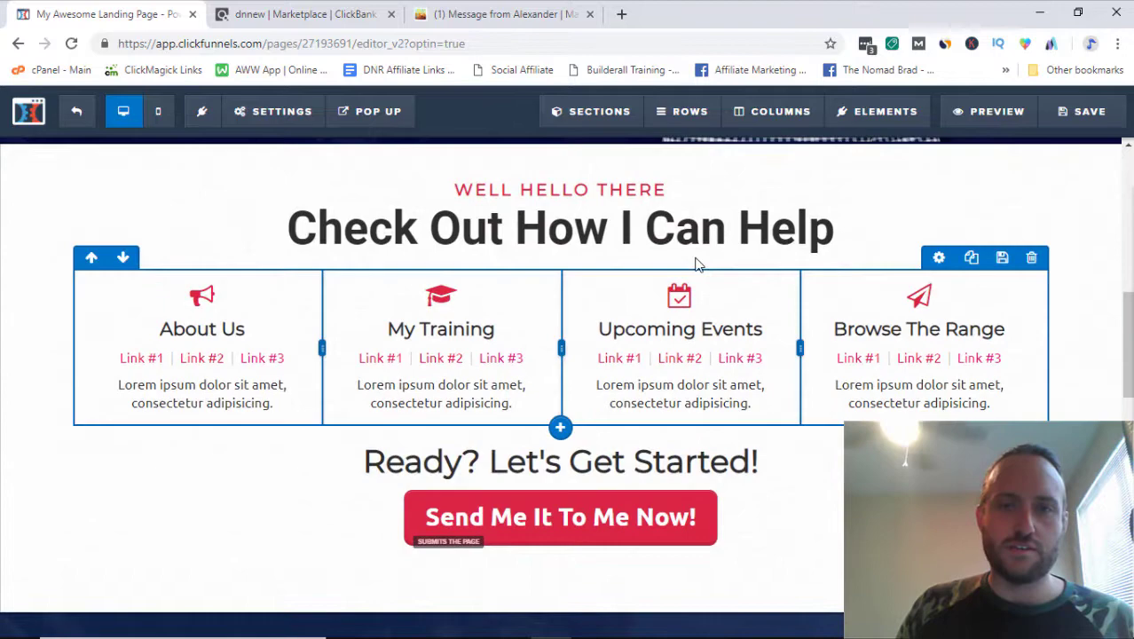
scroll(742, 306, "up", 6)
scroll(425, 249, "up", 2)
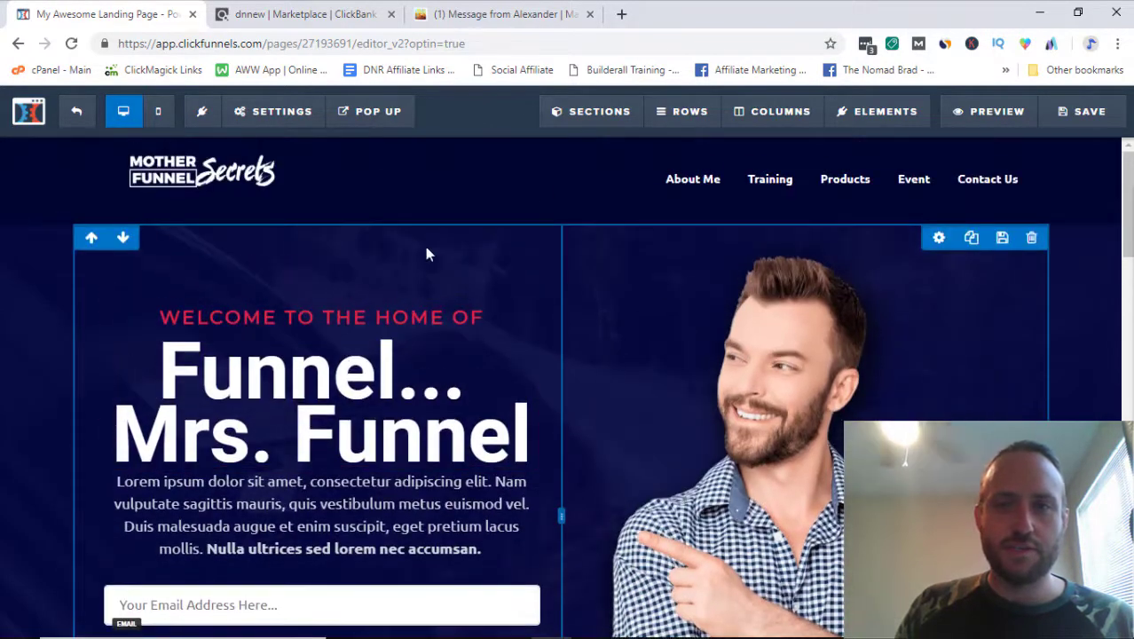
Copy the Manifestation Magic three-line headline from the sales page and return to the editor.
left_click(473, 12)
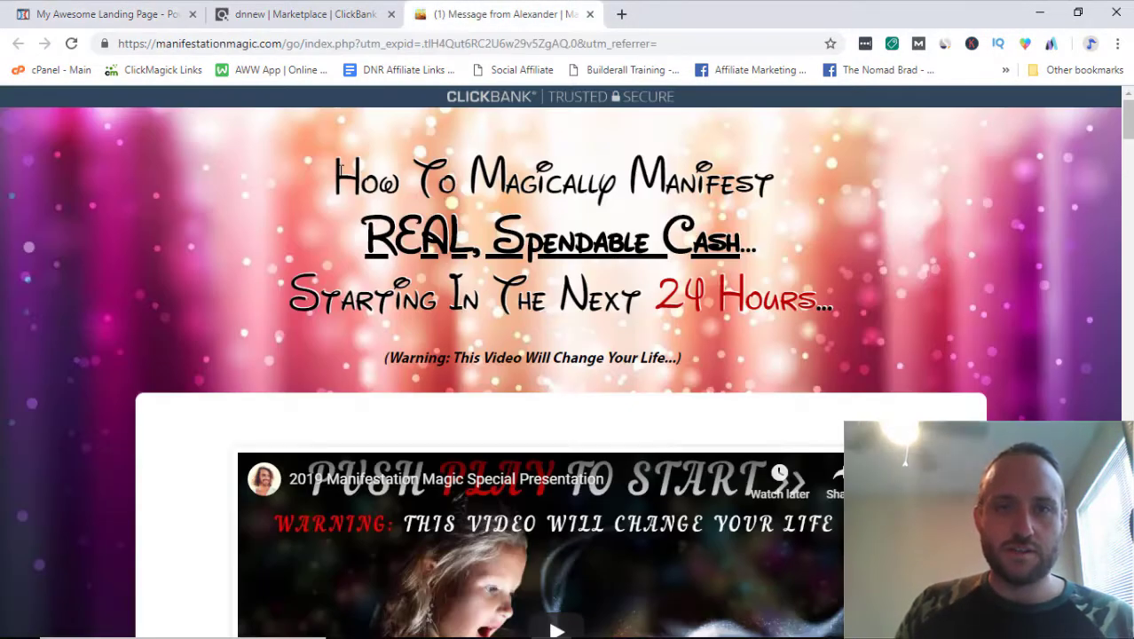
mouse_move(340, 169)
left_mouse_down()
mouse_move(791, 252)
mouse_move(849, 319)
left_mouse_up()
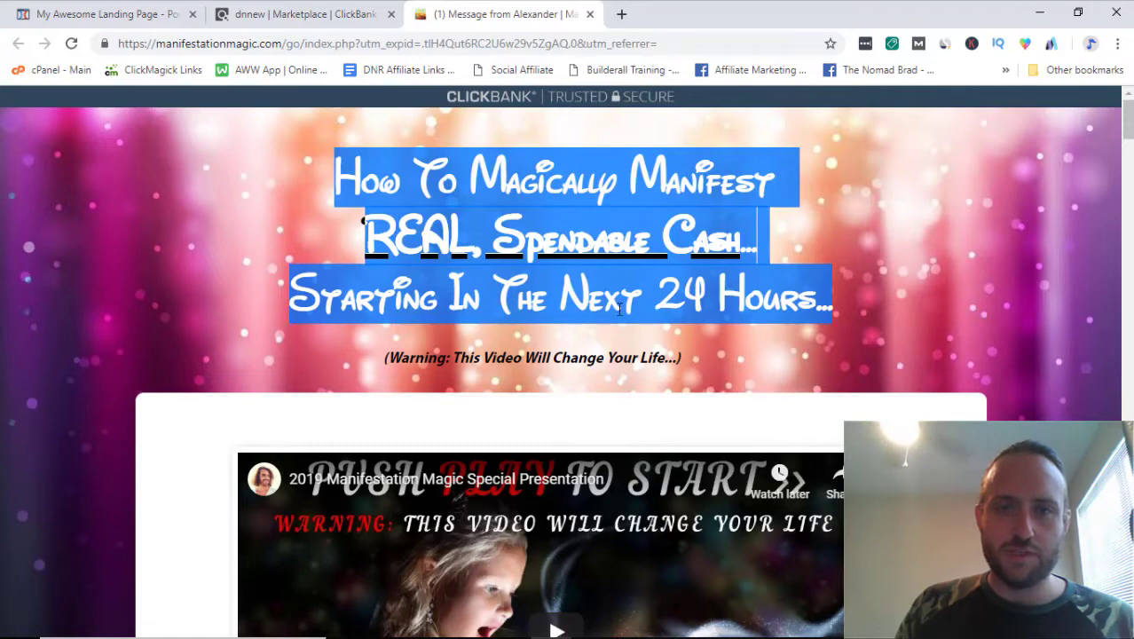
left_click(80, 13)
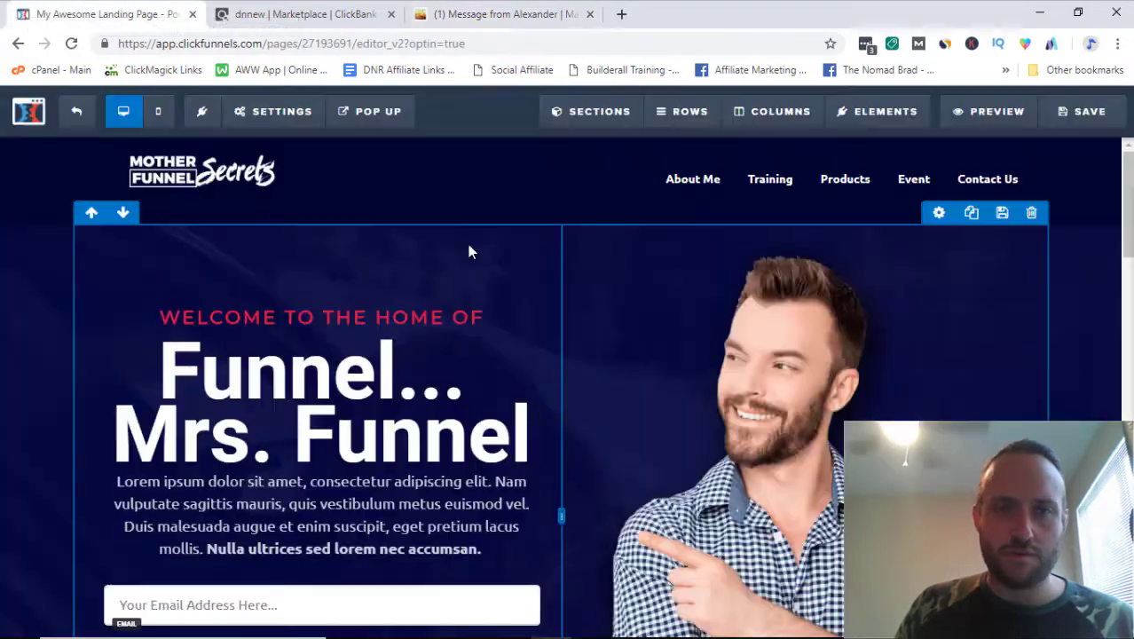
scroll(322, 330, "down", 1)
scroll(791, 346, "up", 1)
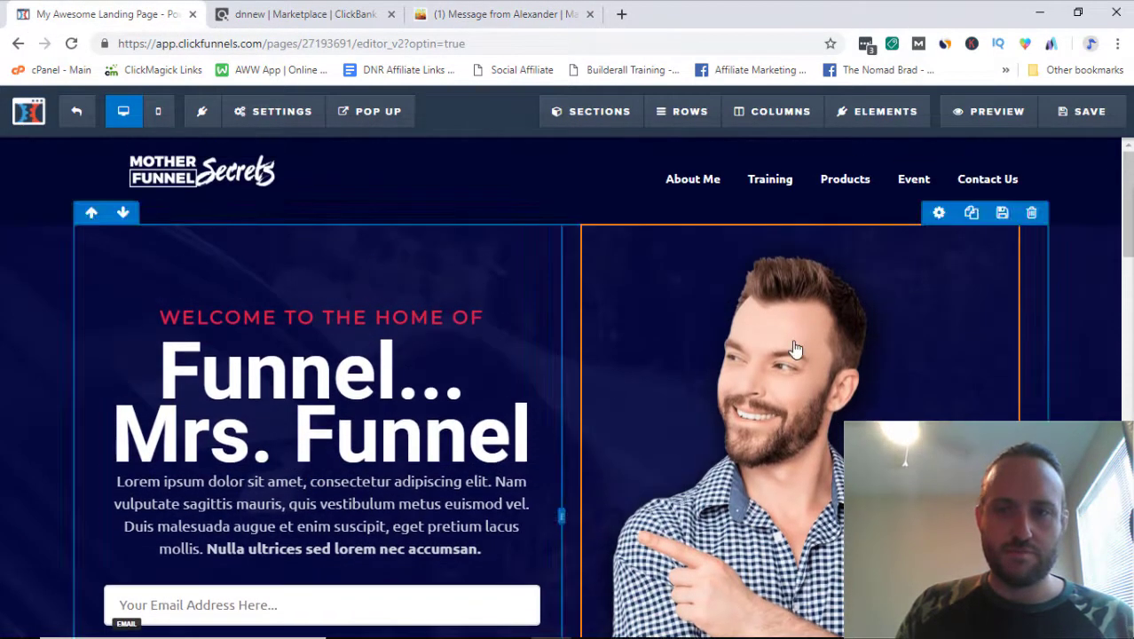
scroll(793, 364, "down", 1)
scroll(793, 364, "down", 1)
scroll(974, 265, "up", 2)
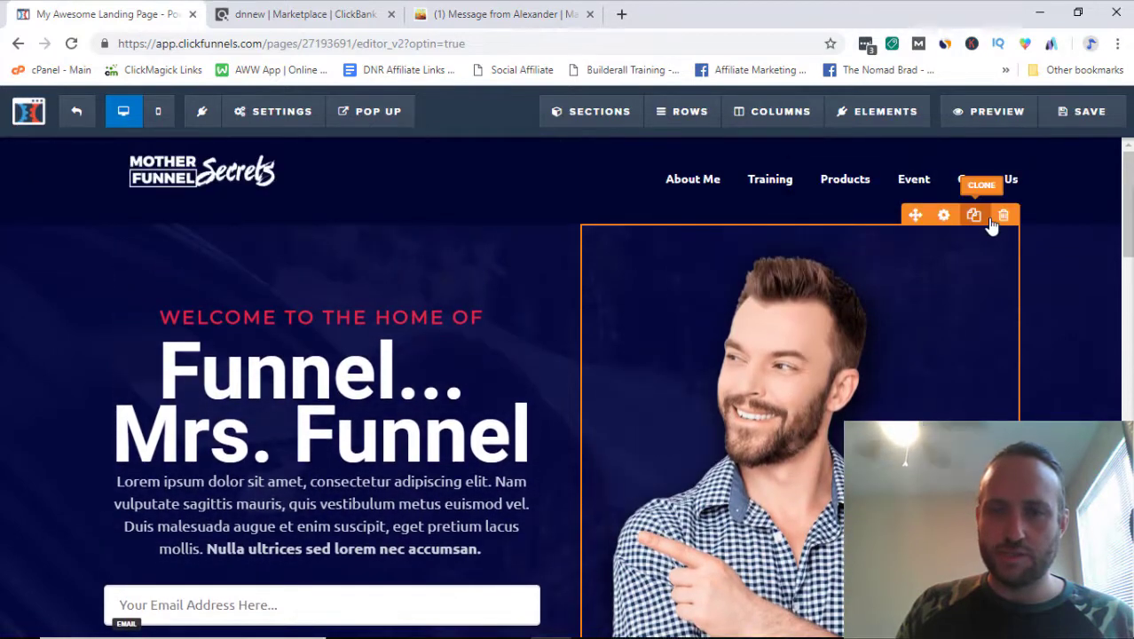
scroll(620, 324, "down", 1)
scroll(509, 438, "down", 3)
scroll(508, 437, "up", 4)
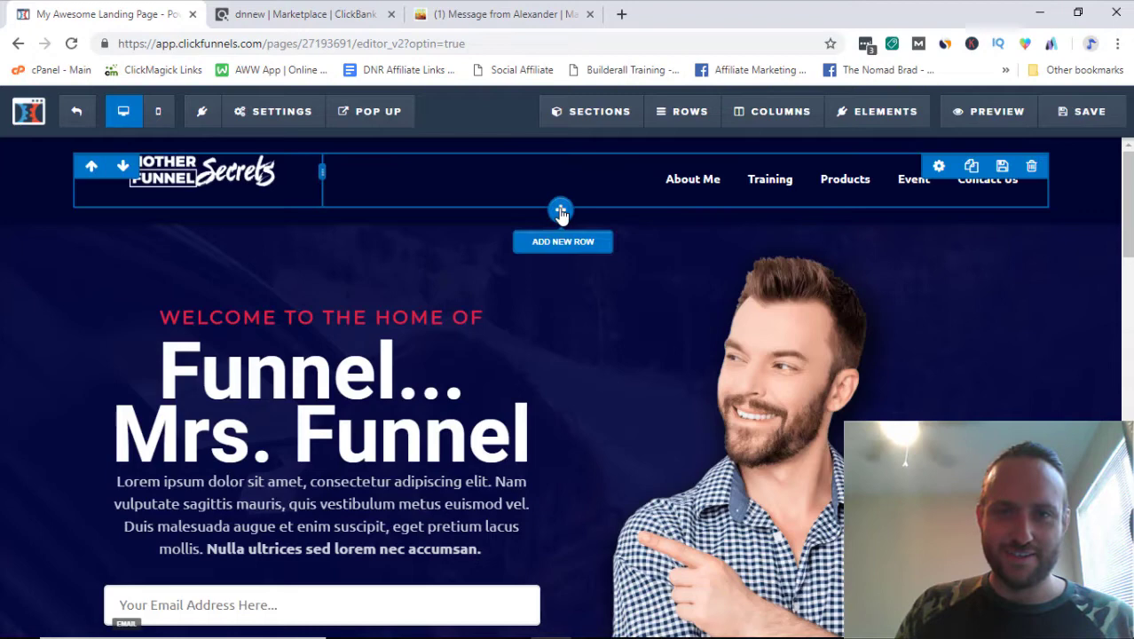
Add a 1-column row below the header and move a clone of the Welcome headline into it.
left_click(560, 209)
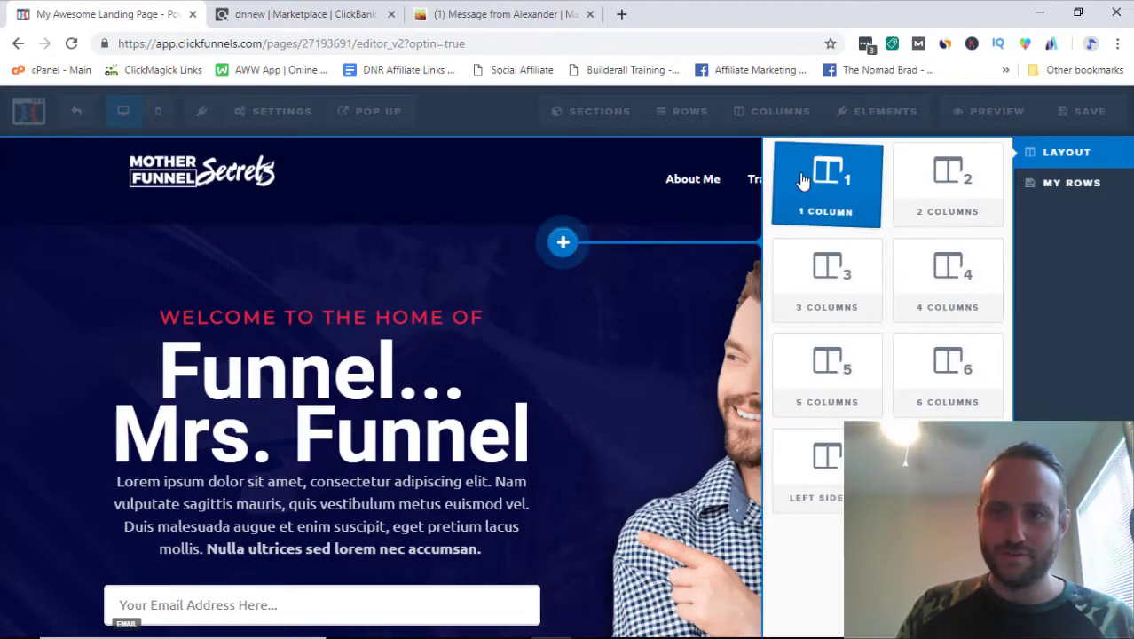
left_click(550, 243)
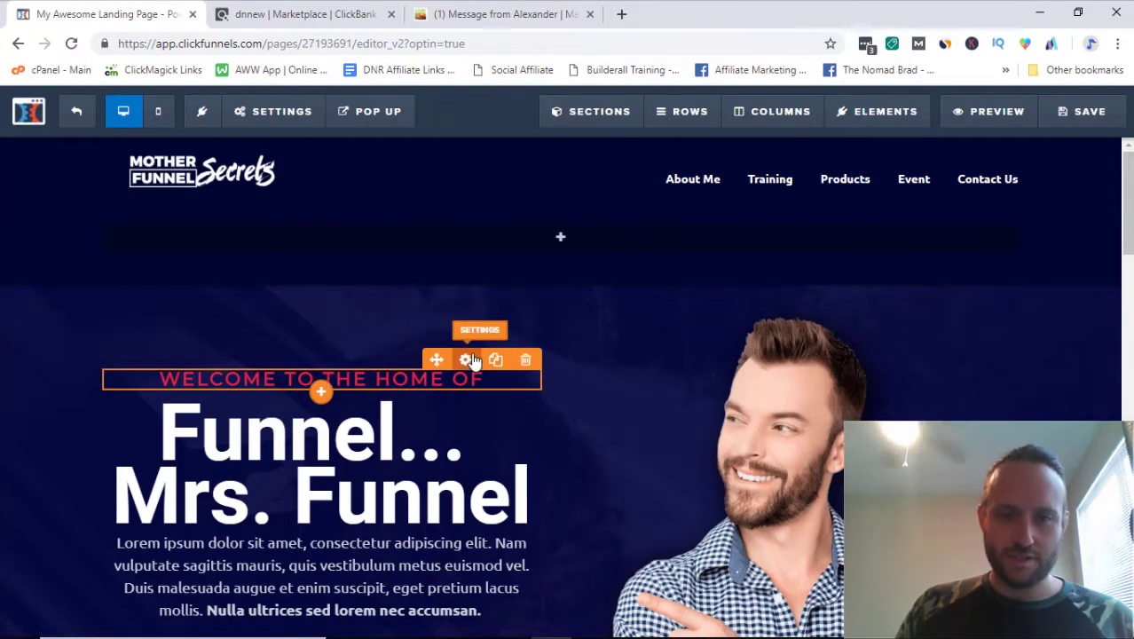
left_click(496, 362)
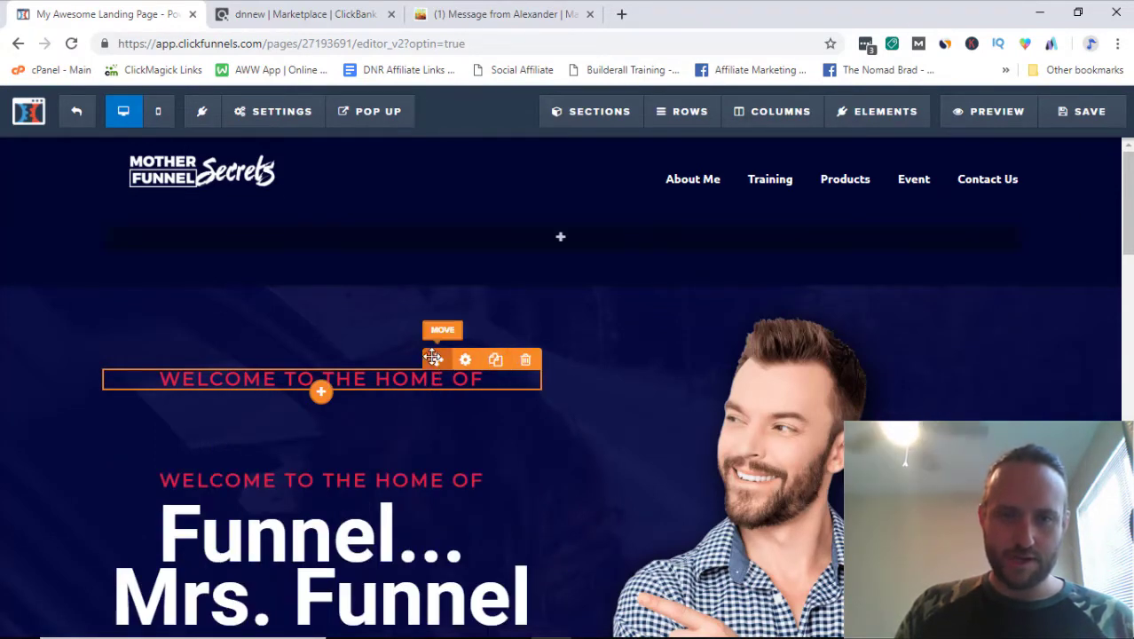
mouse_move(561, 238)
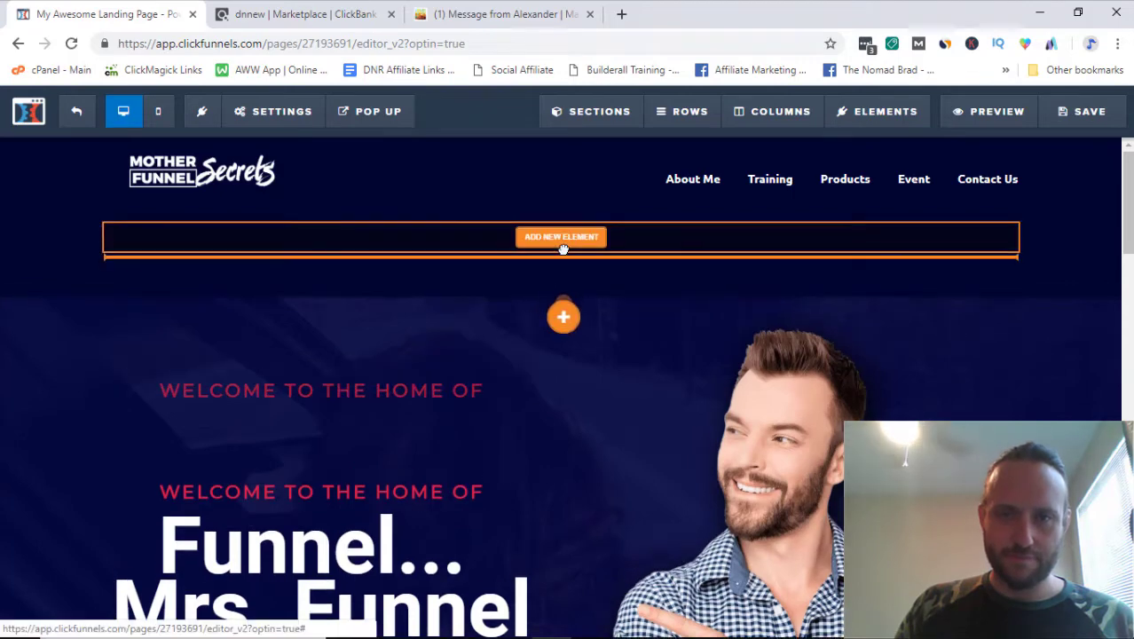
left_click_drag(563, 233, 607, 254)
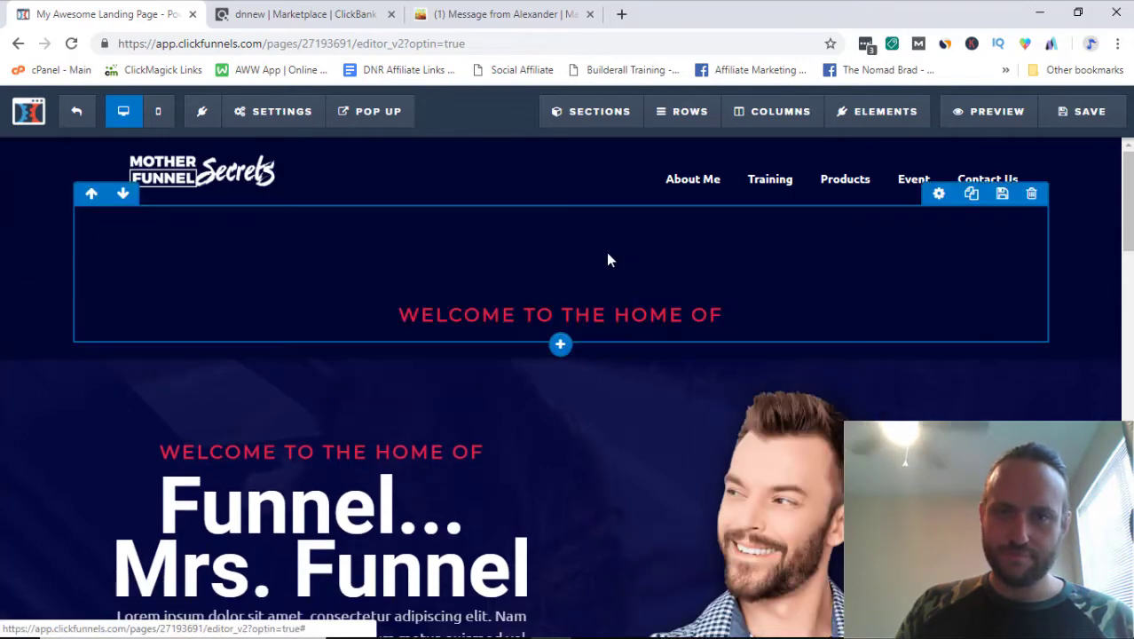
Replace the cloned headline's text with the pasted Manifestation Magic three-line headline.
left_click(507, 322)
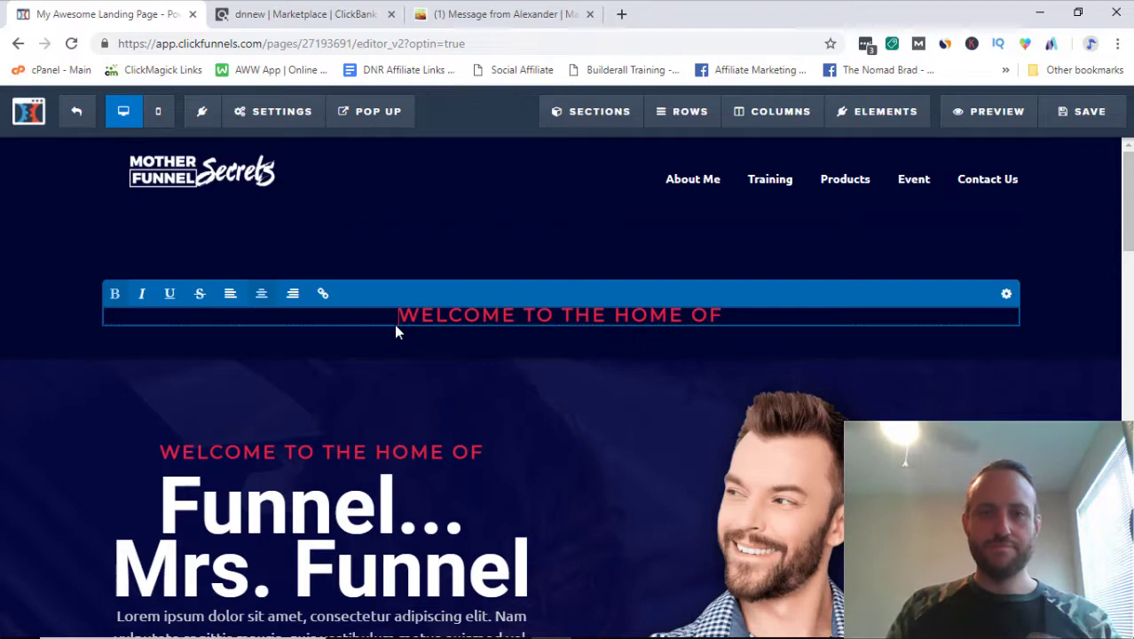
left_click(497, 14)
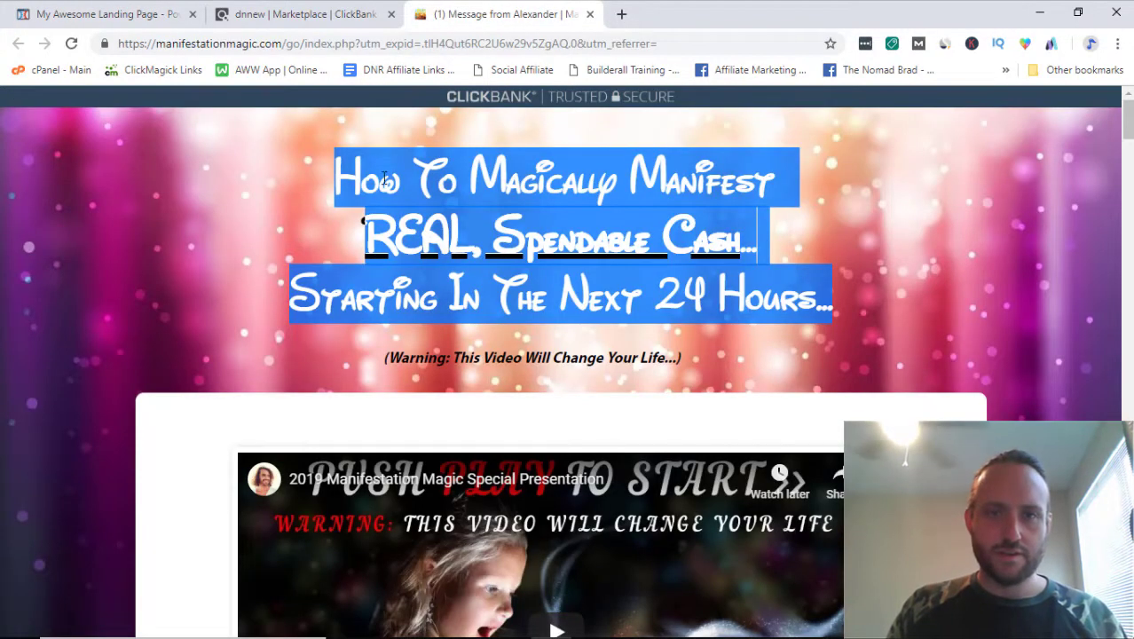
left_click(113, 10)
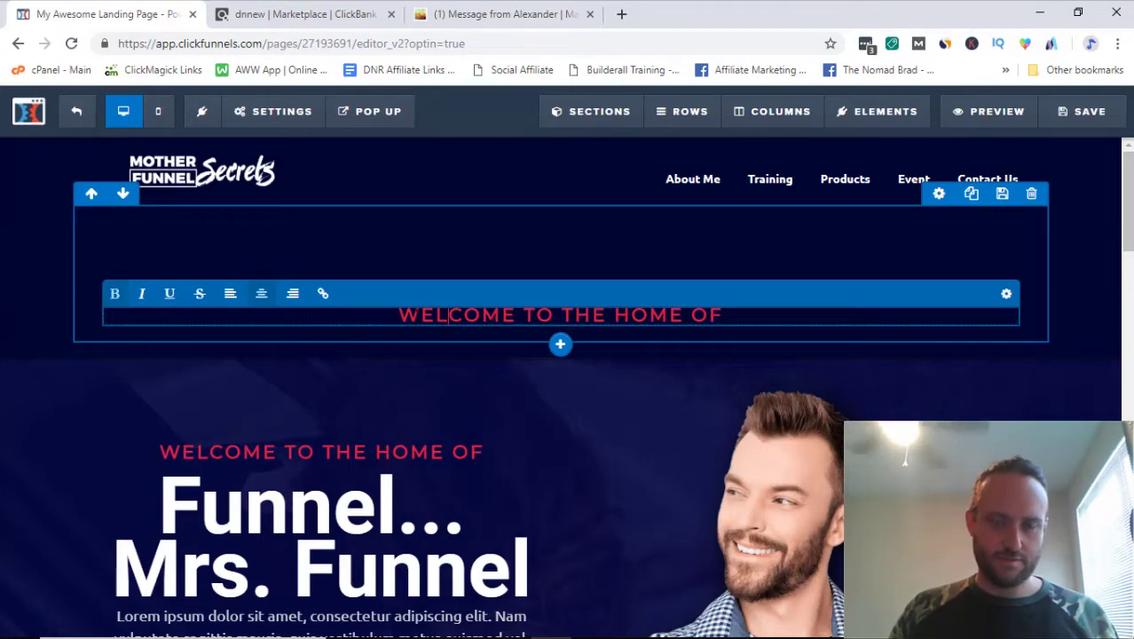
triple_click(414, 314)
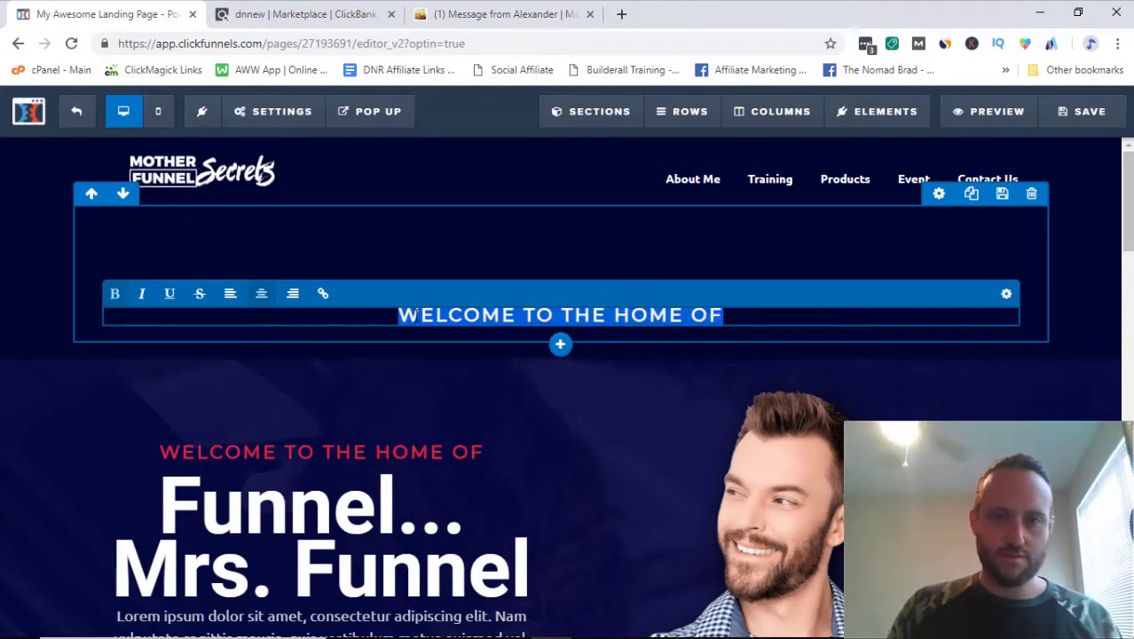
type("How To Magically Manifest REAL, Spendable Cash... Starting In The Next 24 Hours...")
key("ctrl+a")
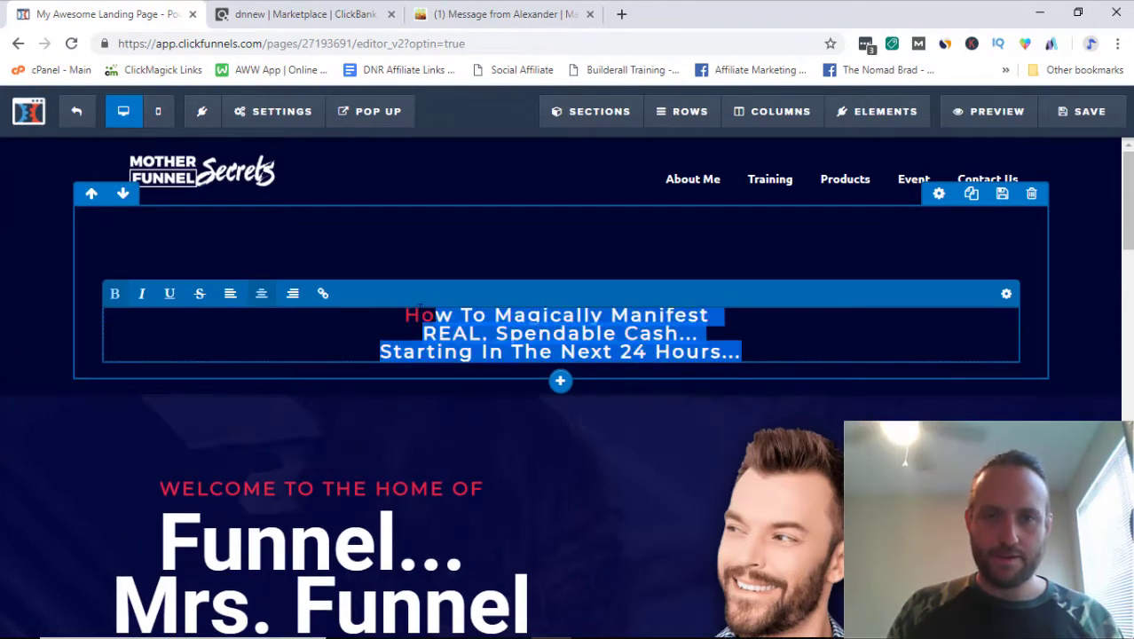
left_click(687, 248)
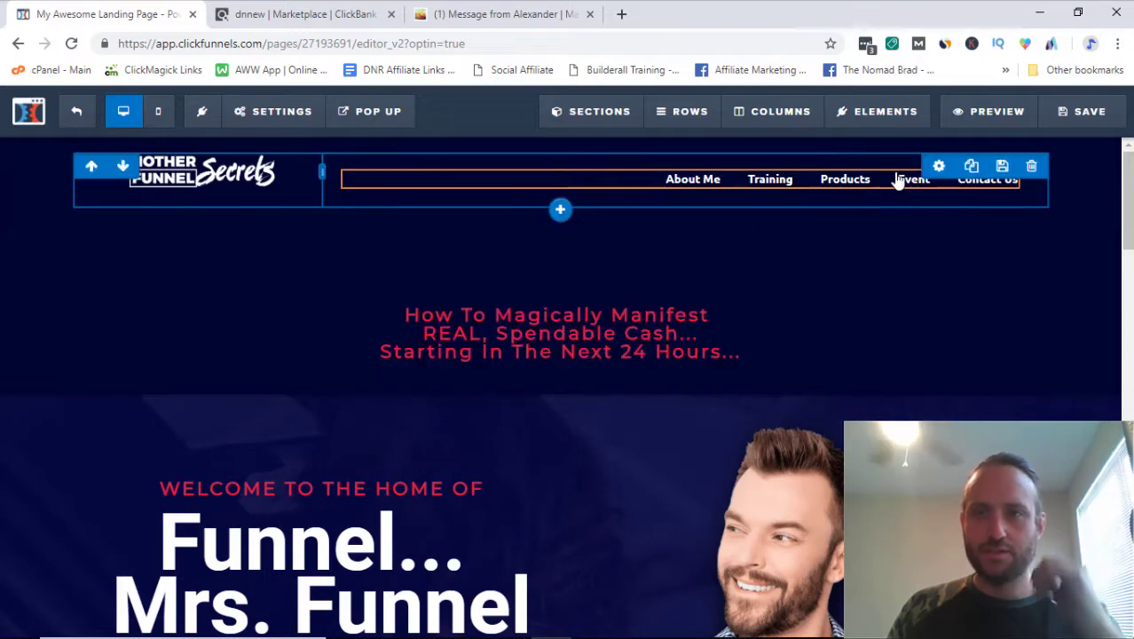
mouse_move(203, 170)
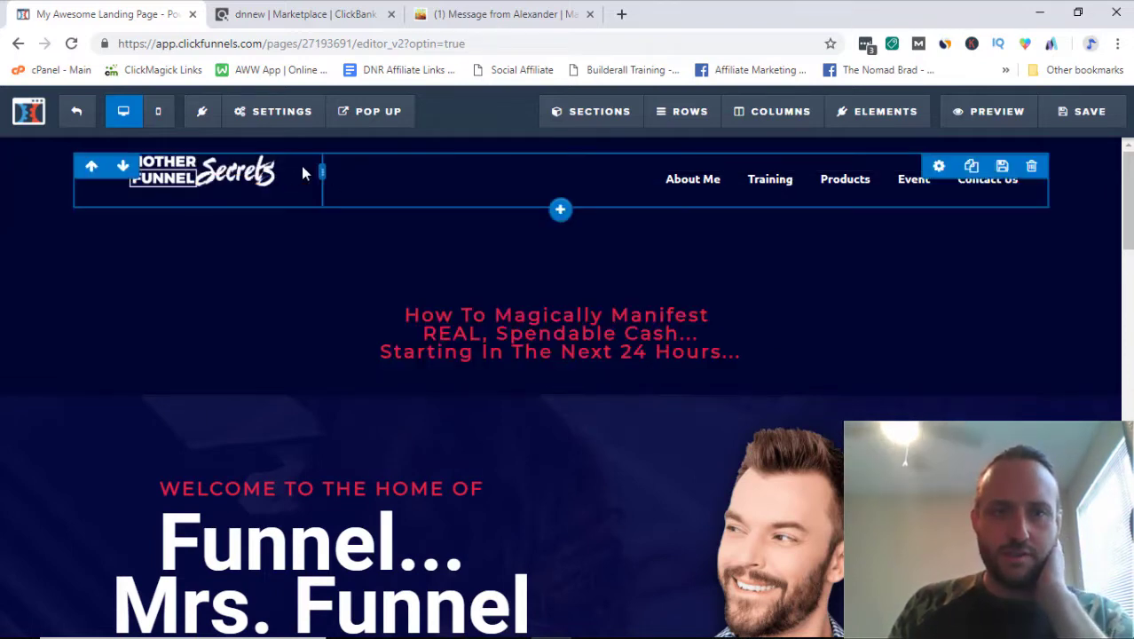
Delete the header logo and the navigation row.
left_click(287, 168)
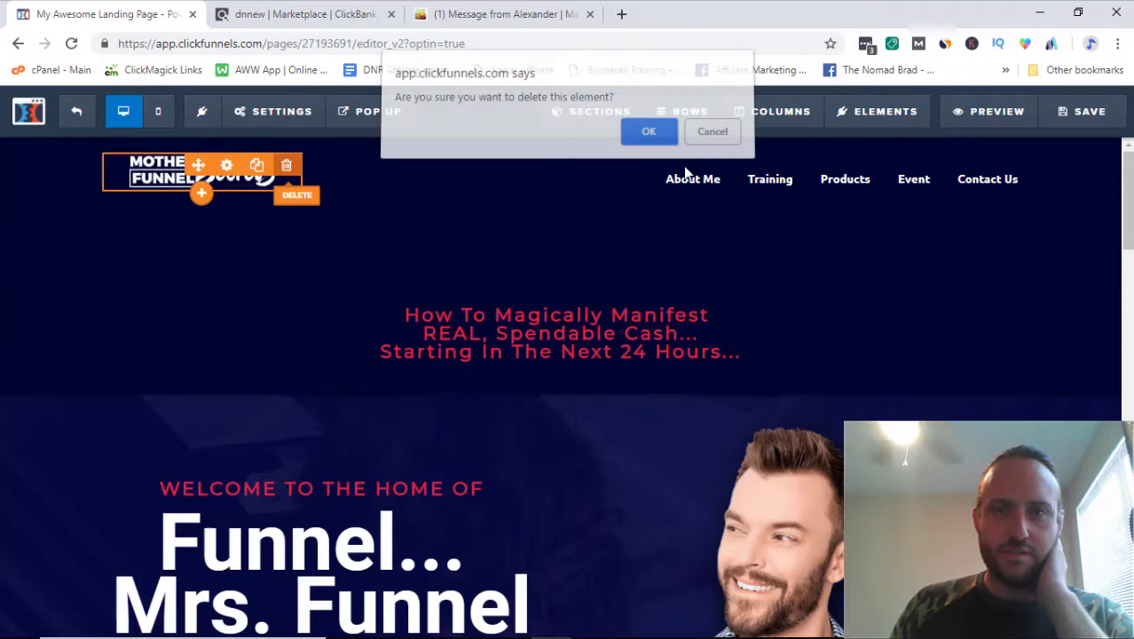
left_click(666, 136)
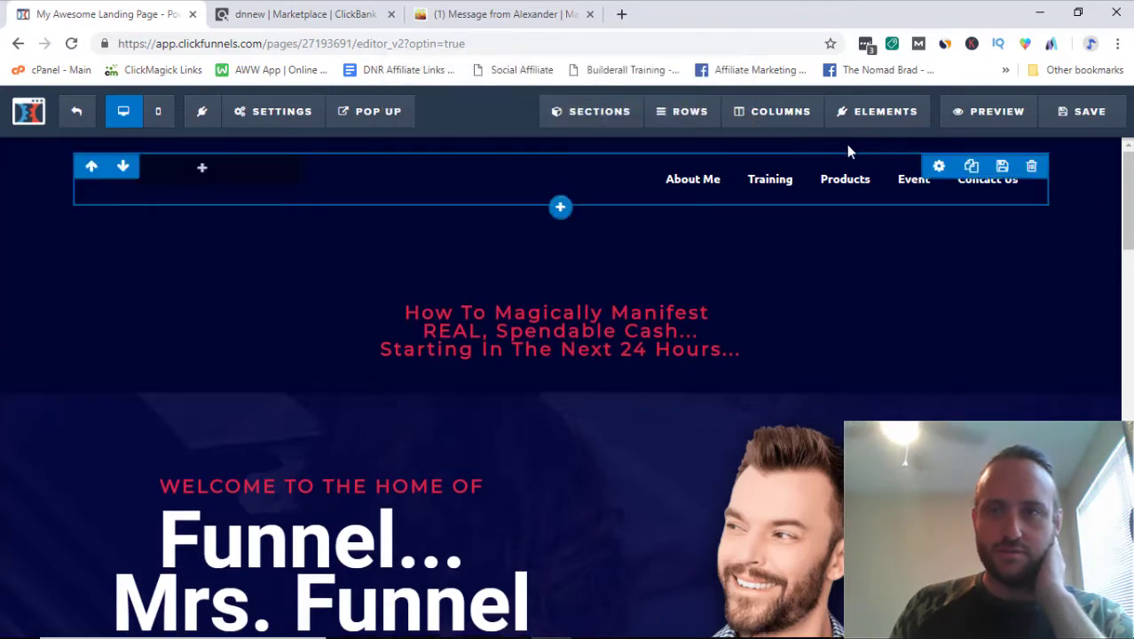
left_click(1029, 167)
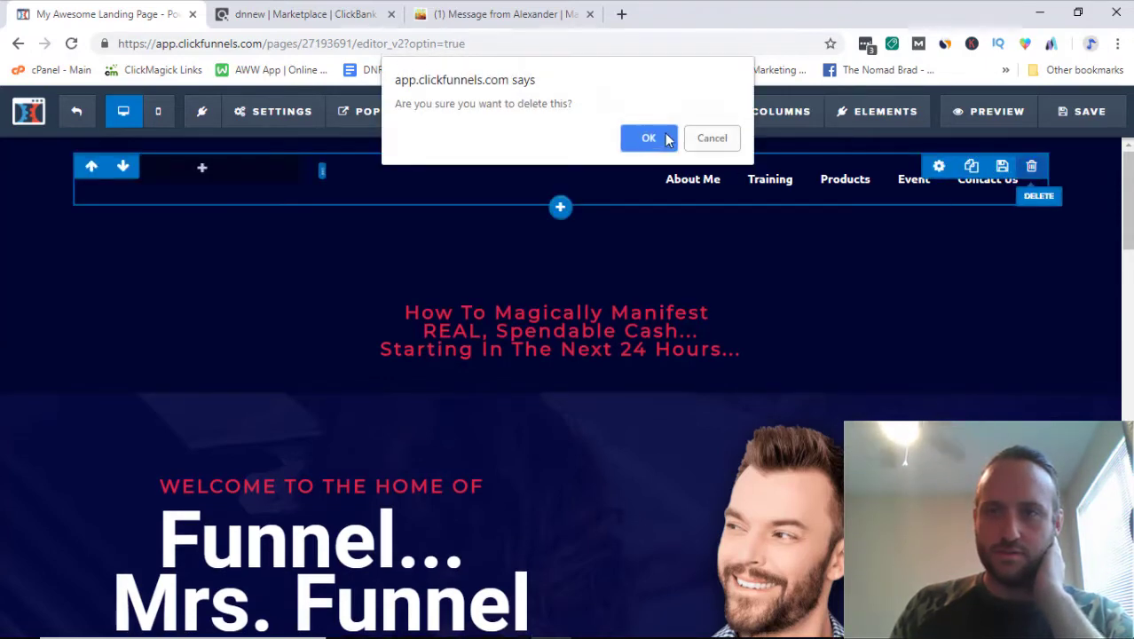
left_click(647, 139)
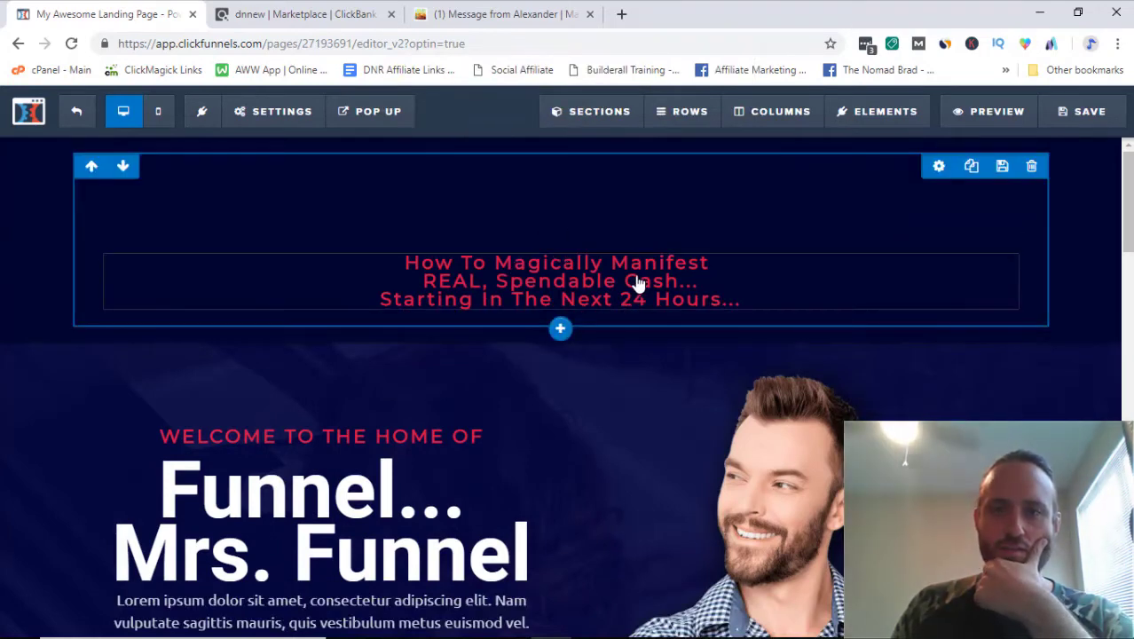
mouse_move(918, 246)
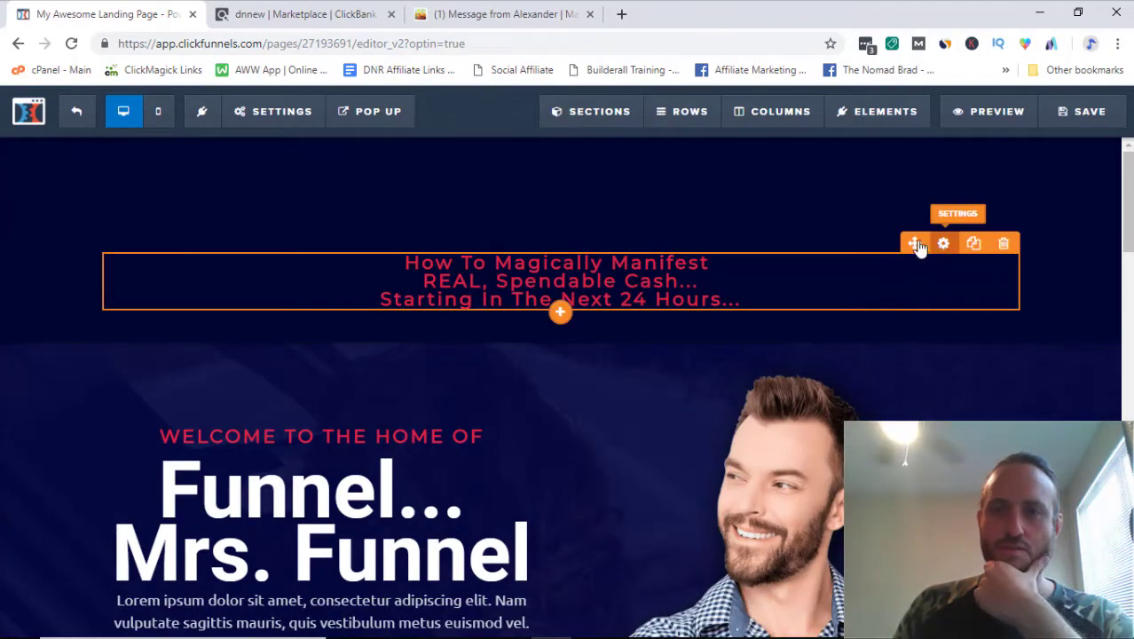
Remove the new headline's top margin and set its size to 48 px.
left_click(943, 243)
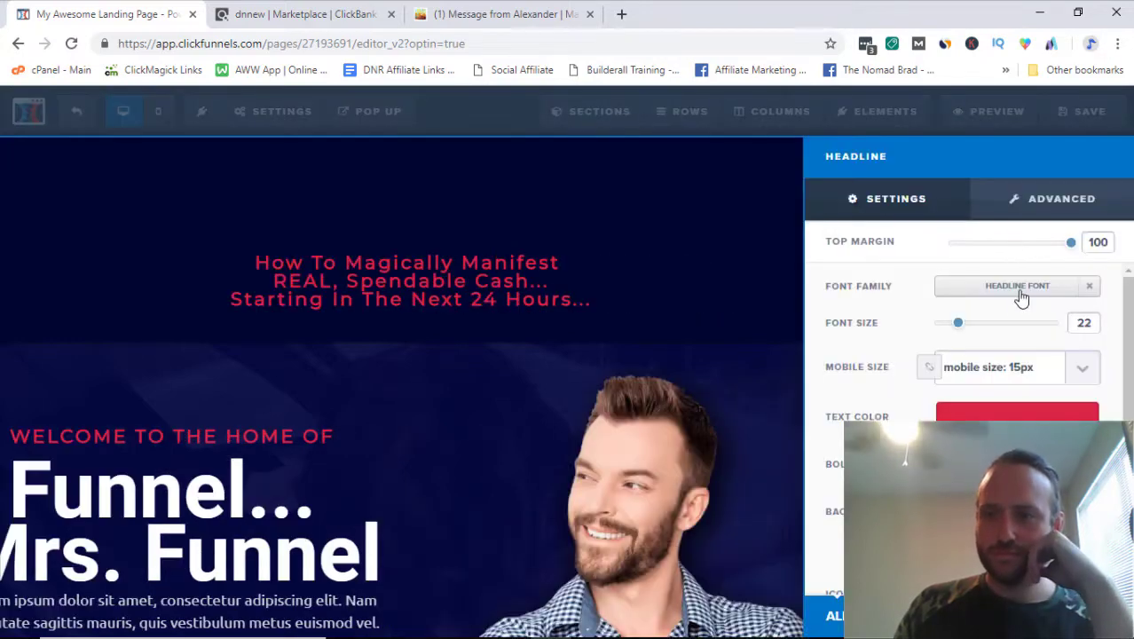
left_click_drag(1071, 248, 947, 248)
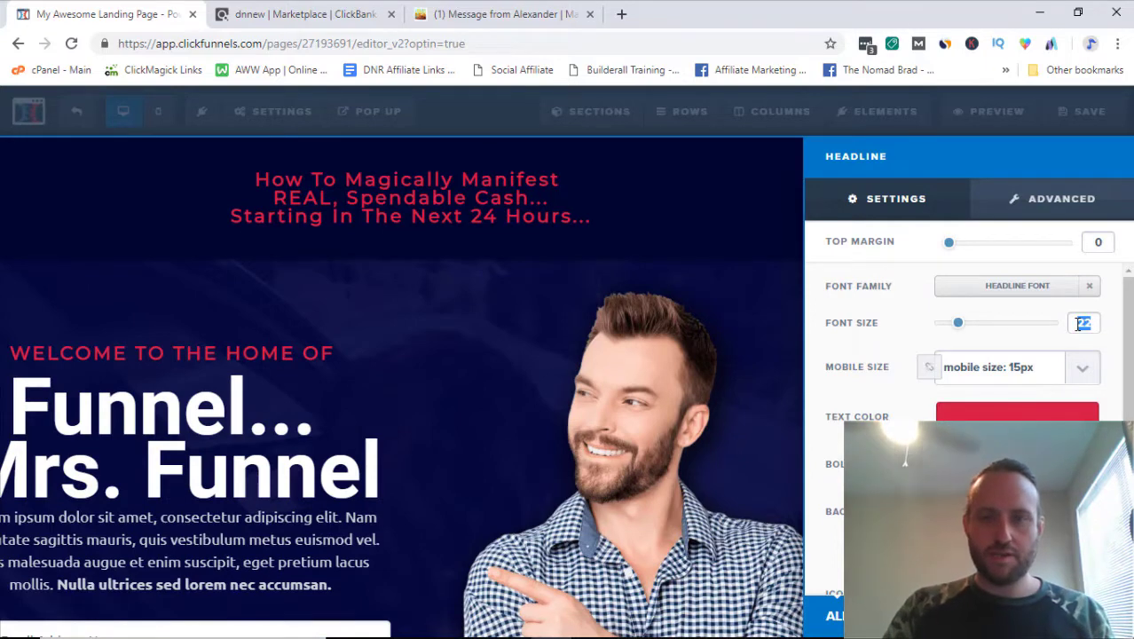
type("48")
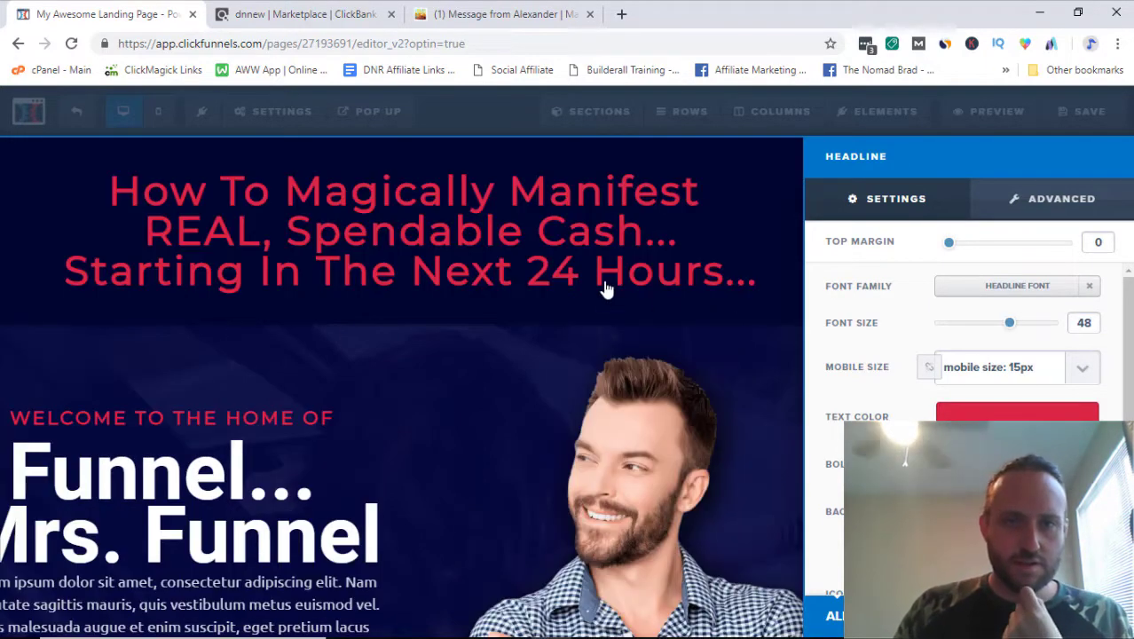
left_click(659, 298)
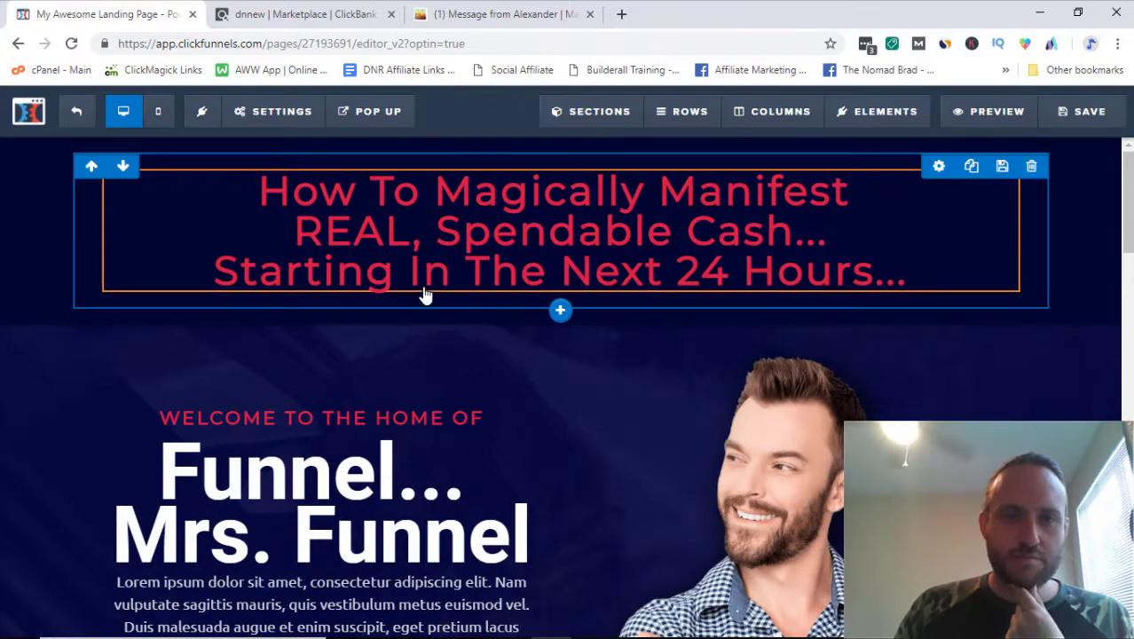
Scroll through the feature columns and 'Ready? Let's Get Started!' rows below the hero.
scroll(484, 298, "down", 1)
scroll(569, 272, "down", 2)
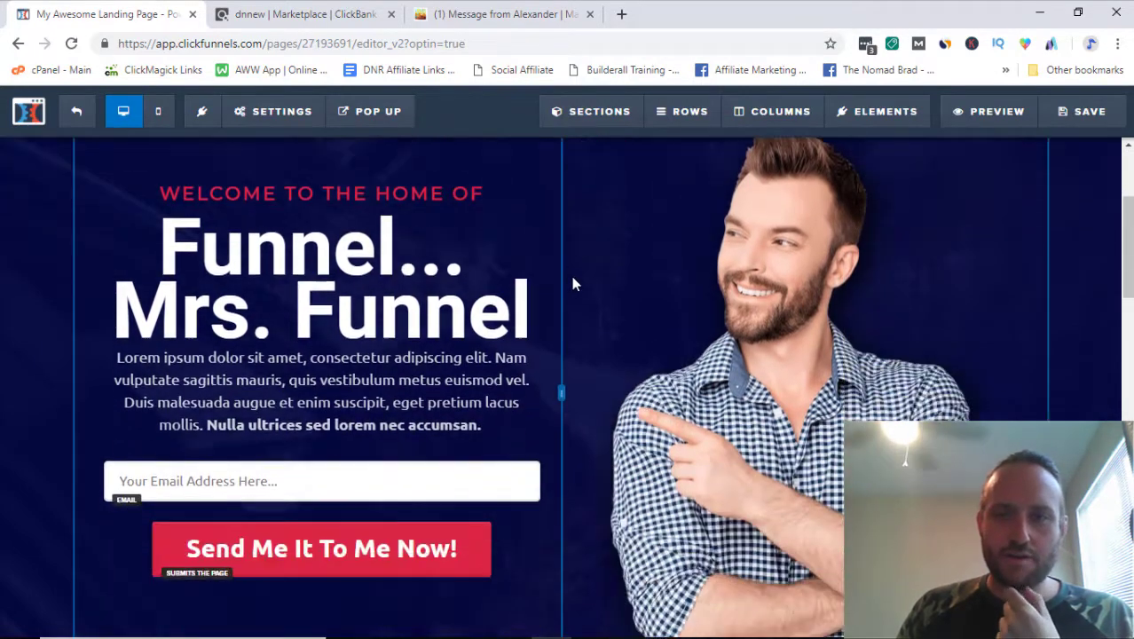
scroll(569, 272, "down", 3)
scroll(570, 281, "up", 6)
scroll(572, 281, "down", 2)
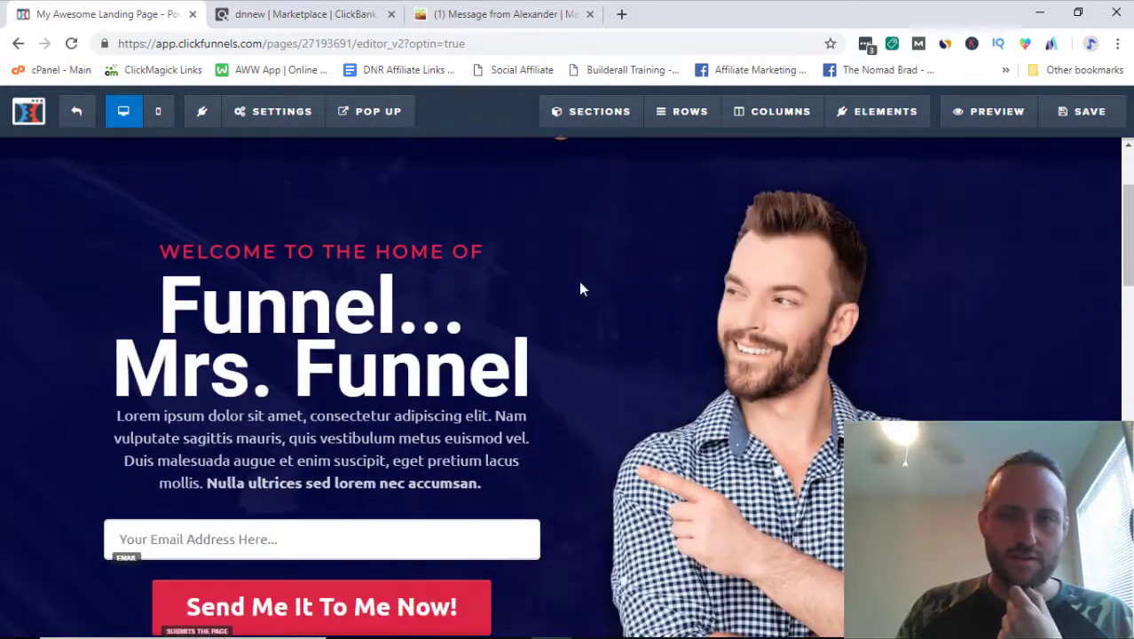
scroll(736, 273, "down", 1)
scroll(659, 273, "up", 1)
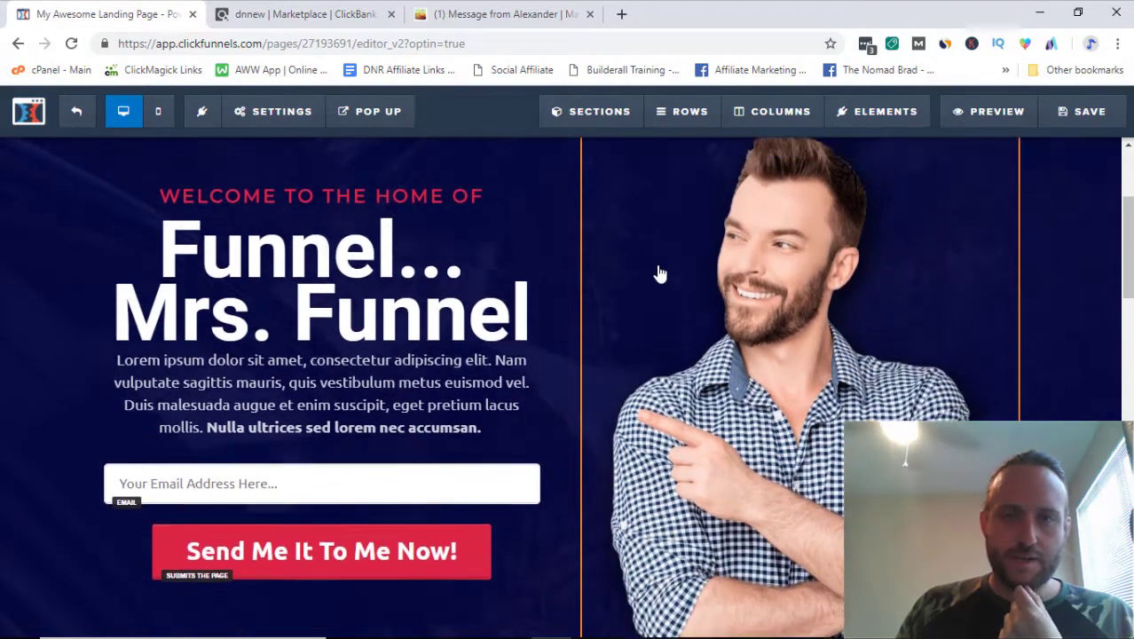
scroll(621, 302, "up", 4)
scroll(572, 404, "down", 5)
scroll(574, 381, "down", 3)
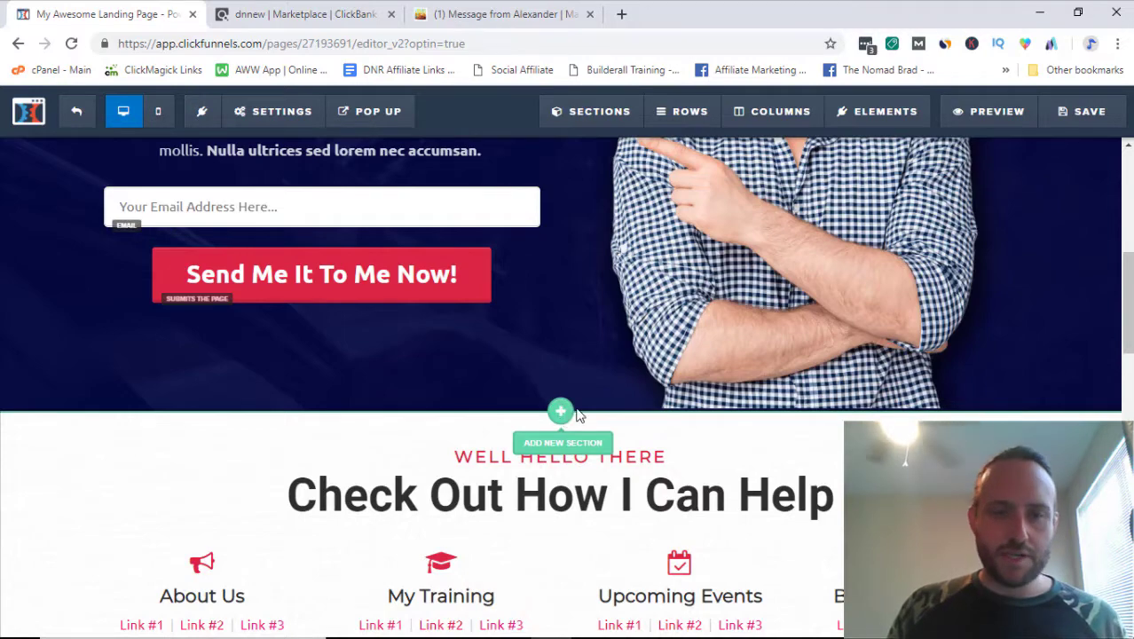
scroll(577, 415, "down", 1)
scroll(568, 410, "down", 4)
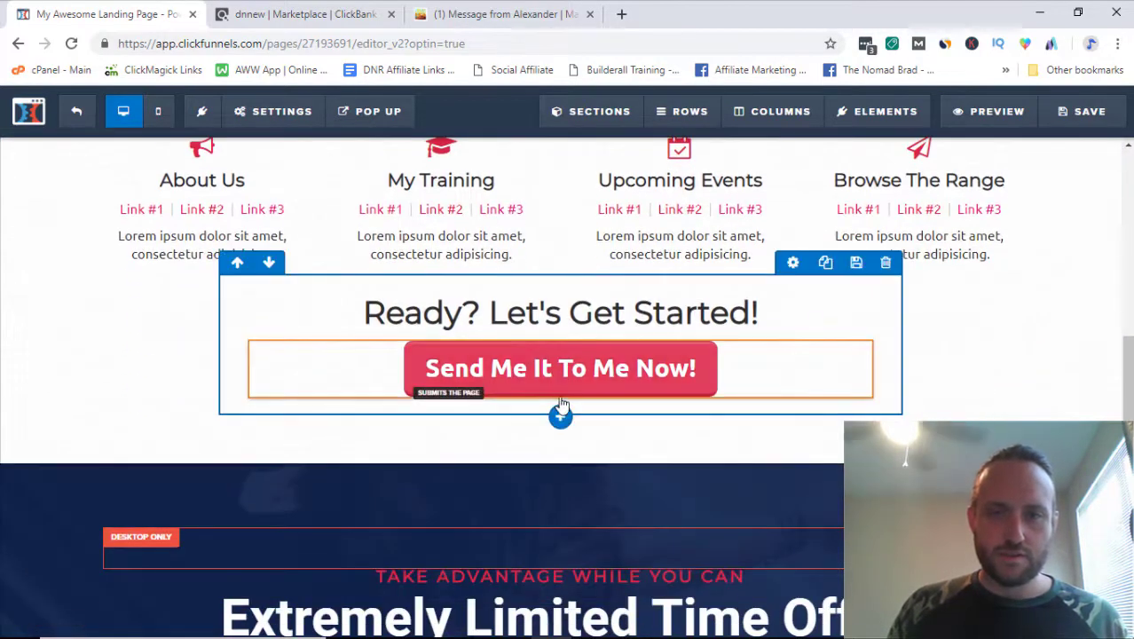
scroll(576, 320, "up", 2)
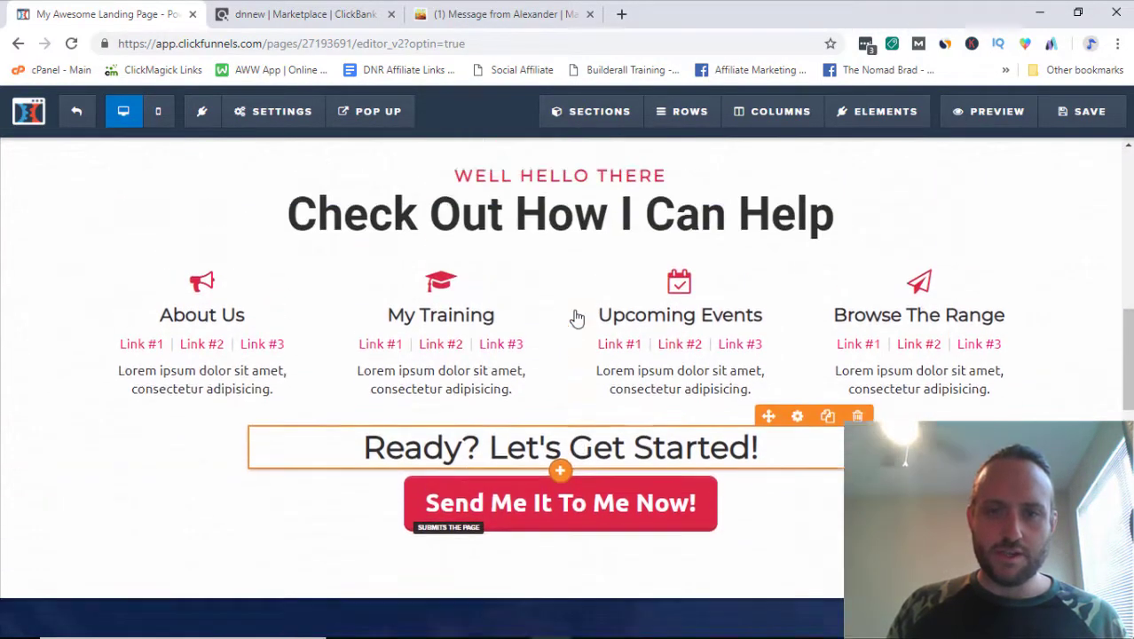
scroll(577, 318, "up", 1)
mouse_move(127, 296)
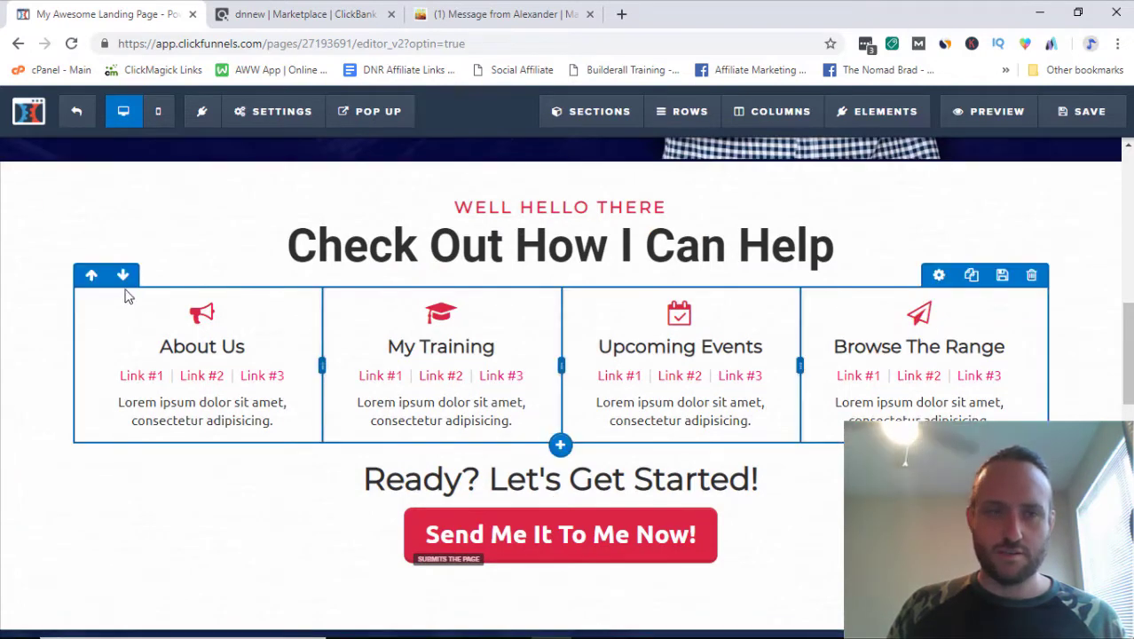
Move the features row below the 'Ready?' row, cancelling a trial deletion of the hero section.
left_click(126, 277)
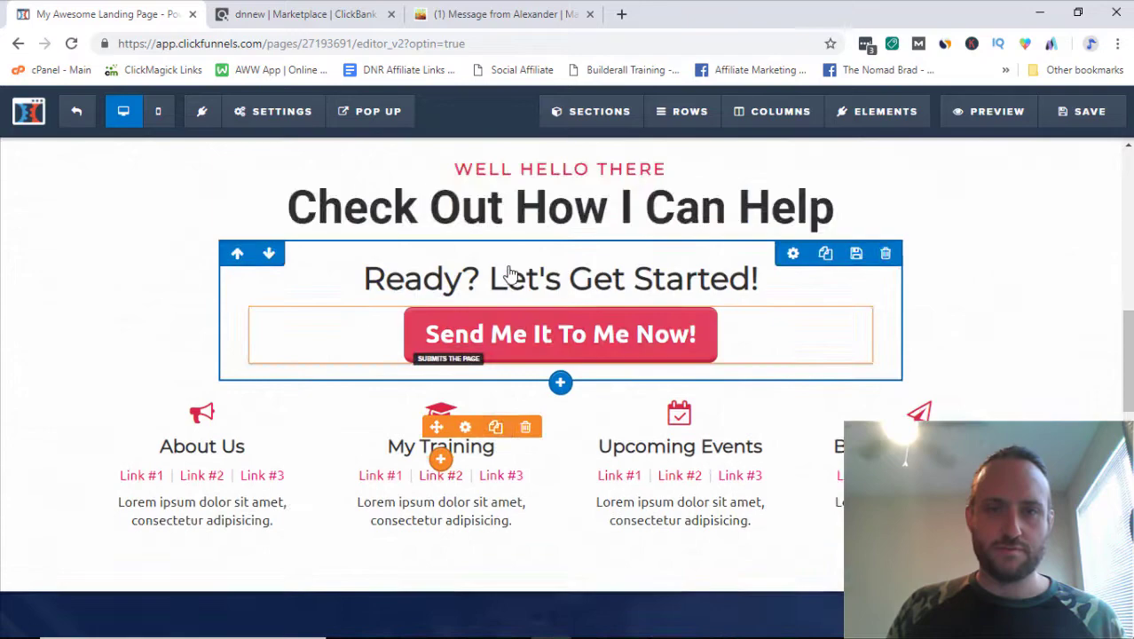
scroll(652, 306, "up", 5)
scroll(652, 306, "up", 3)
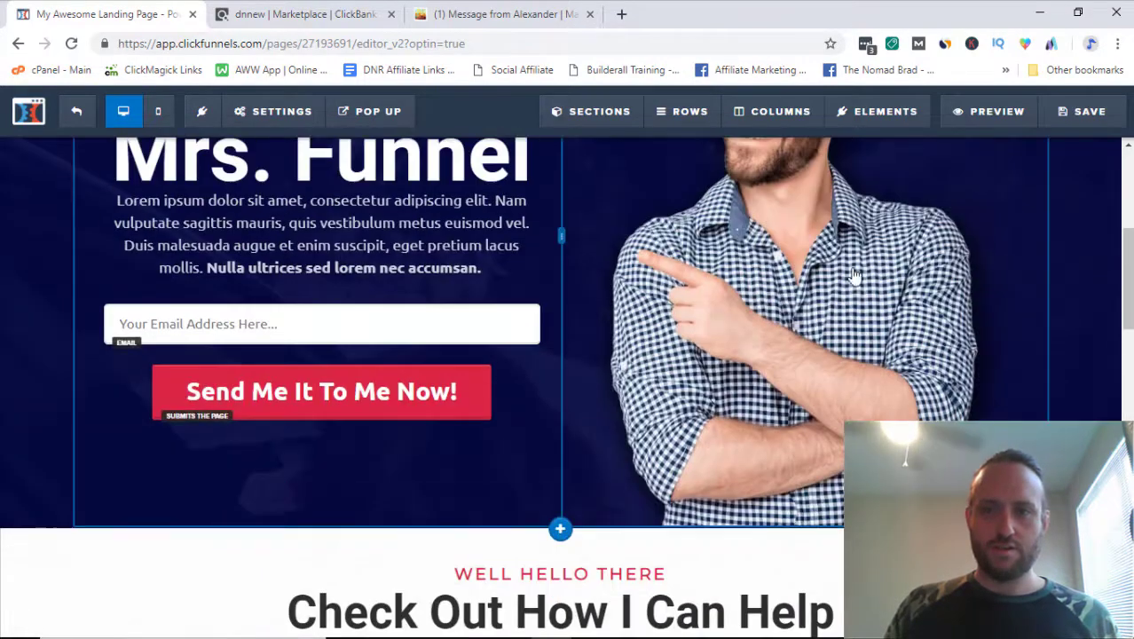
scroll(709, 277, "up", 2)
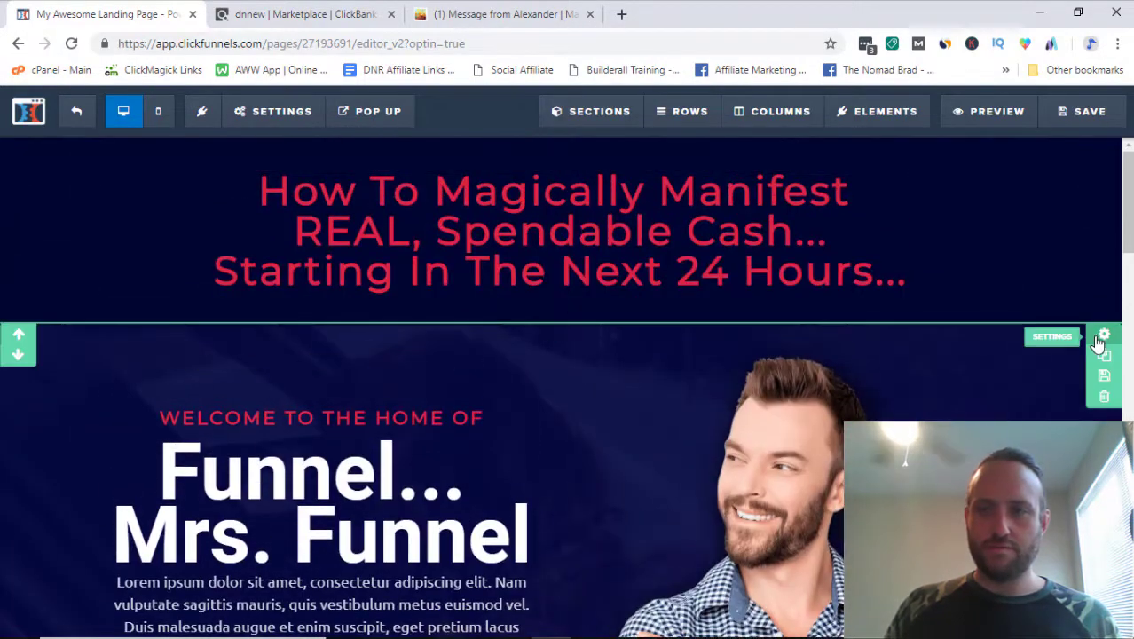
left_click(1105, 398)
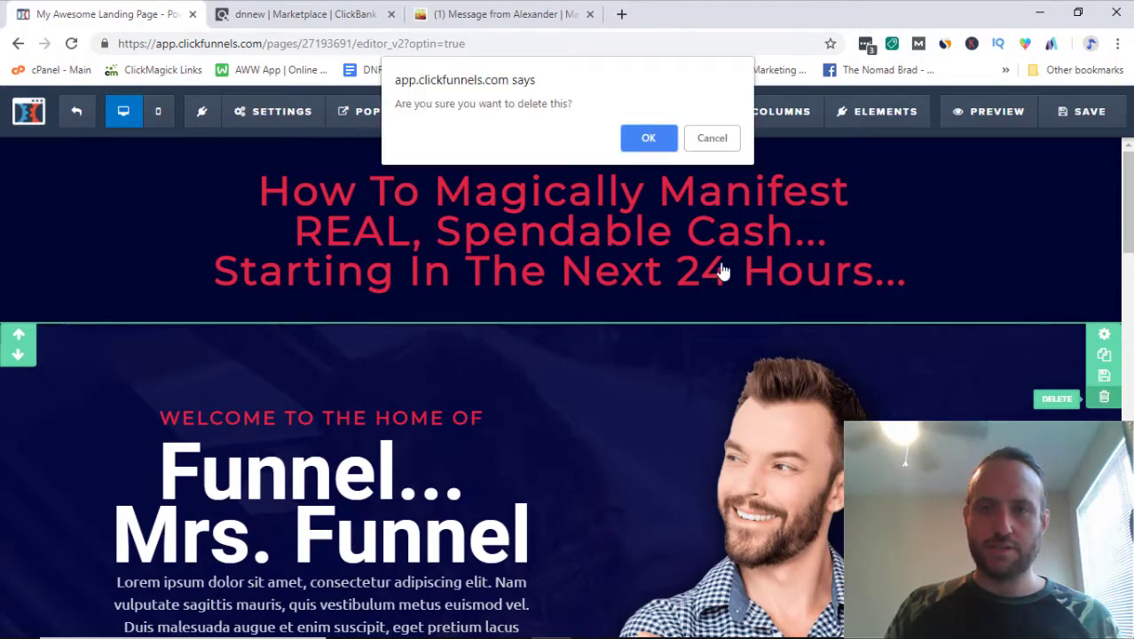
left_click(733, 144)
Delete the 'Funnel... Mrs. Funnel' hero row.
scroll(708, 263, "down", 5)
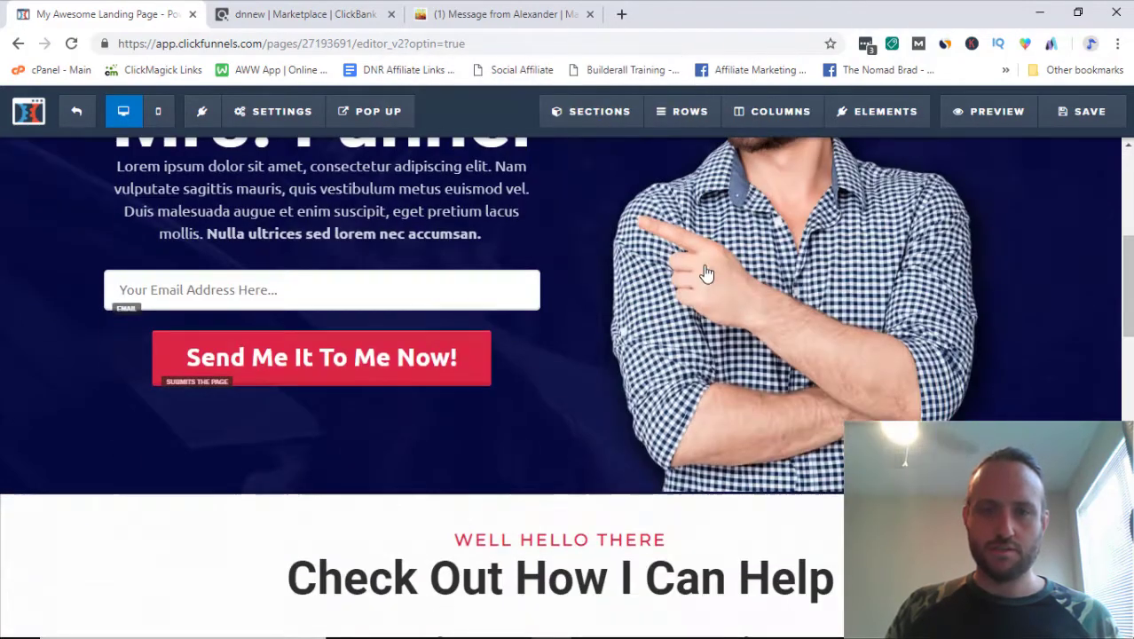
scroll(715, 275, "down", 2)
scroll(723, 282, "up", 4)
scroll(723, 280, "down", 5)
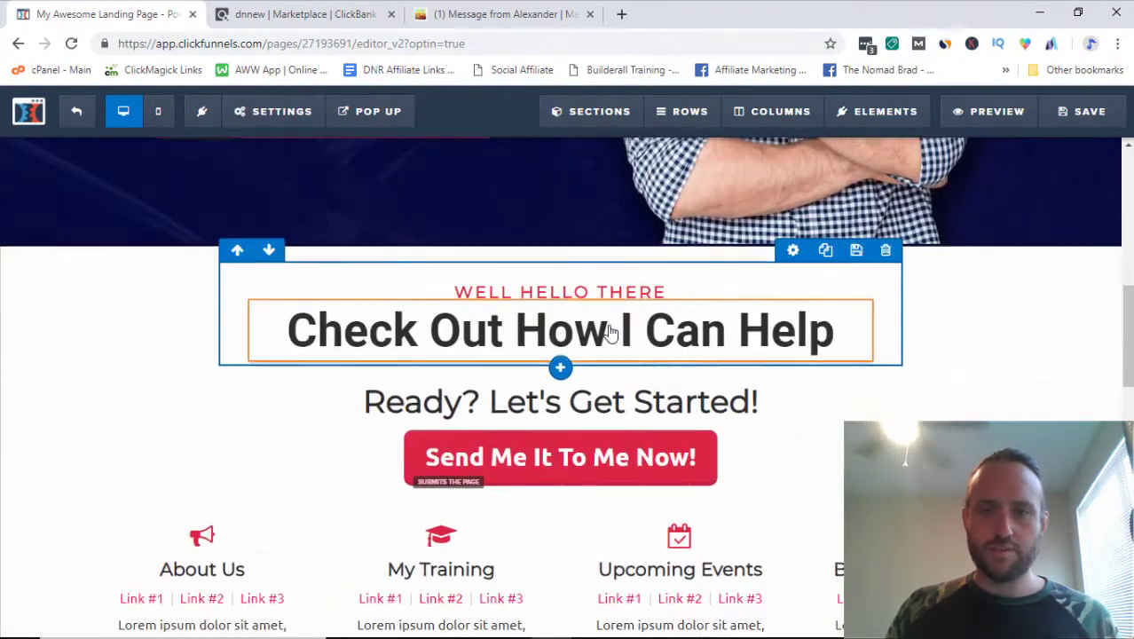
scroll(856, 326, "up", 6)
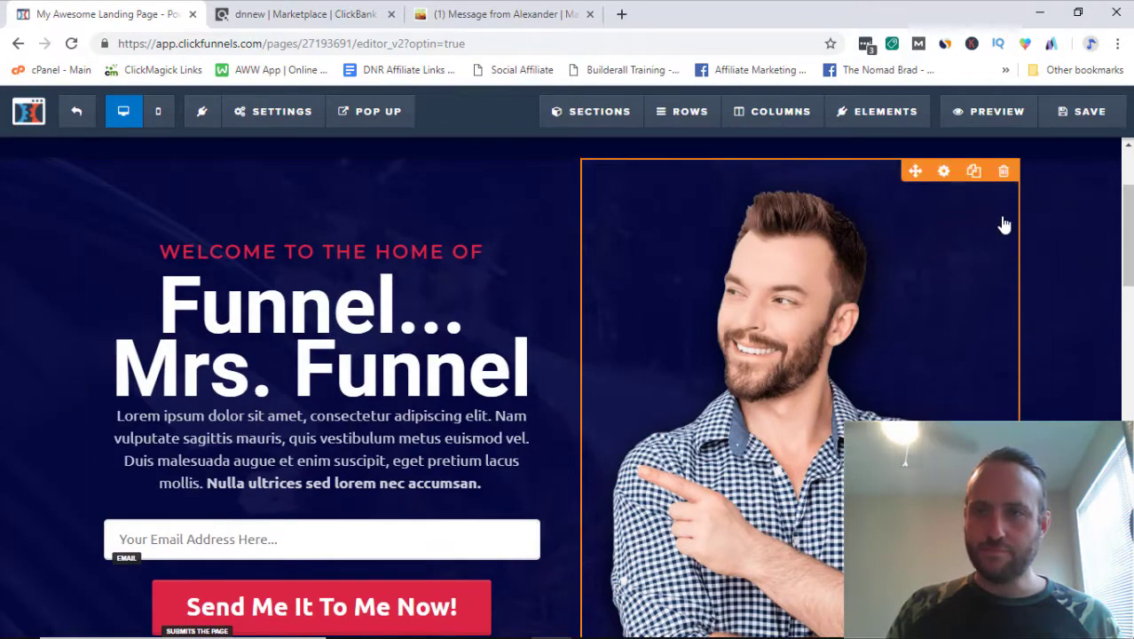
scroll(858, 337, "down", 3)
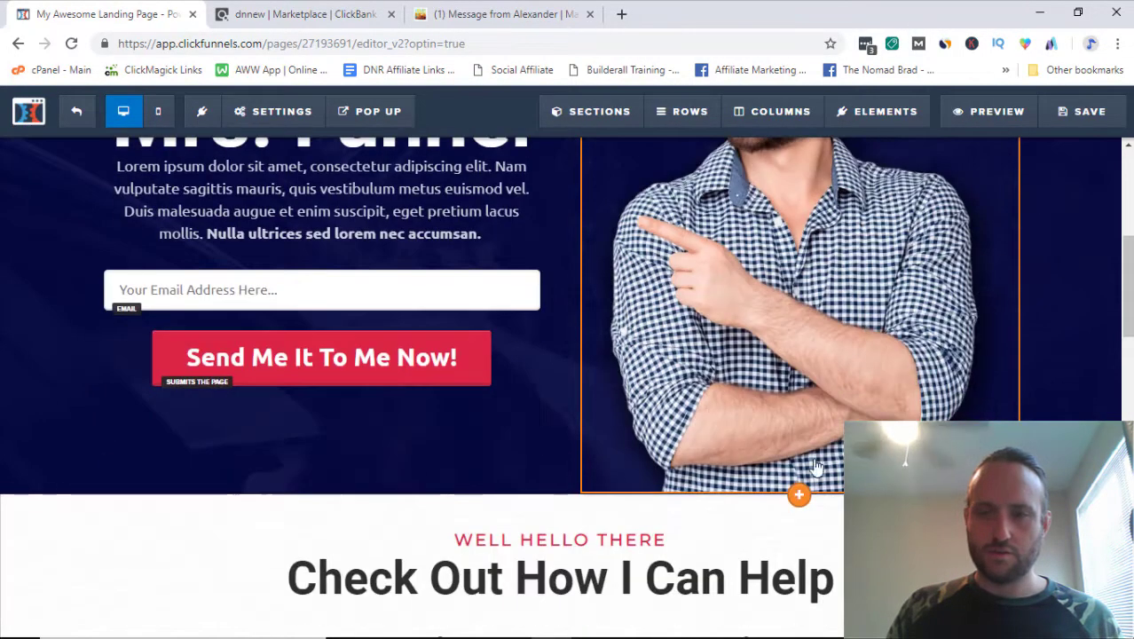
scroll(555, 417, "up", 5)
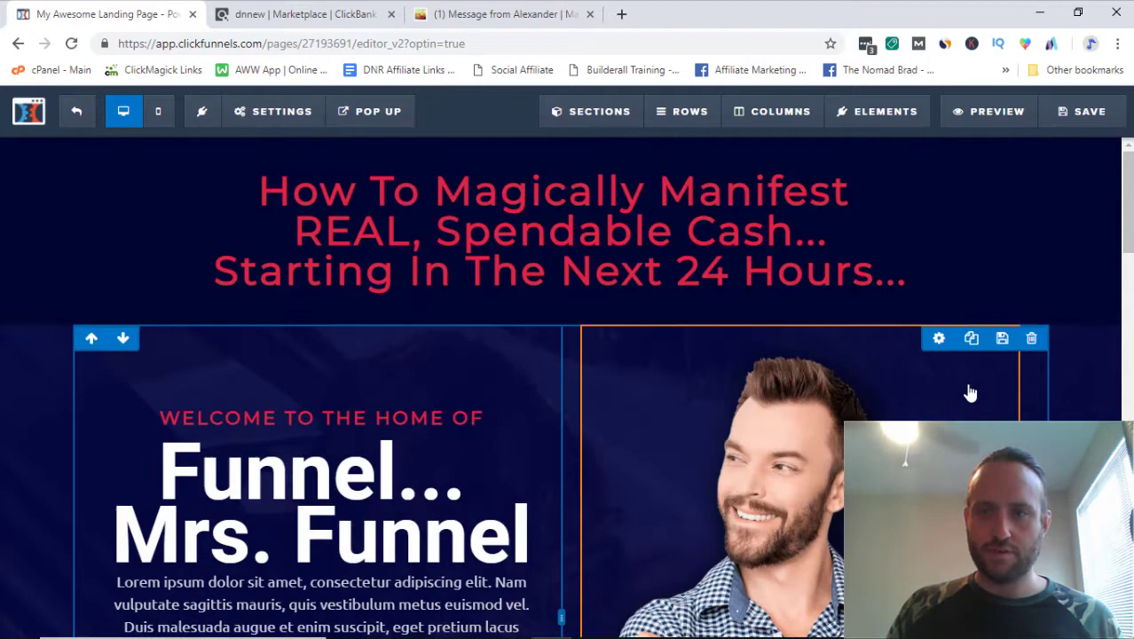
left_click(1029, 340)
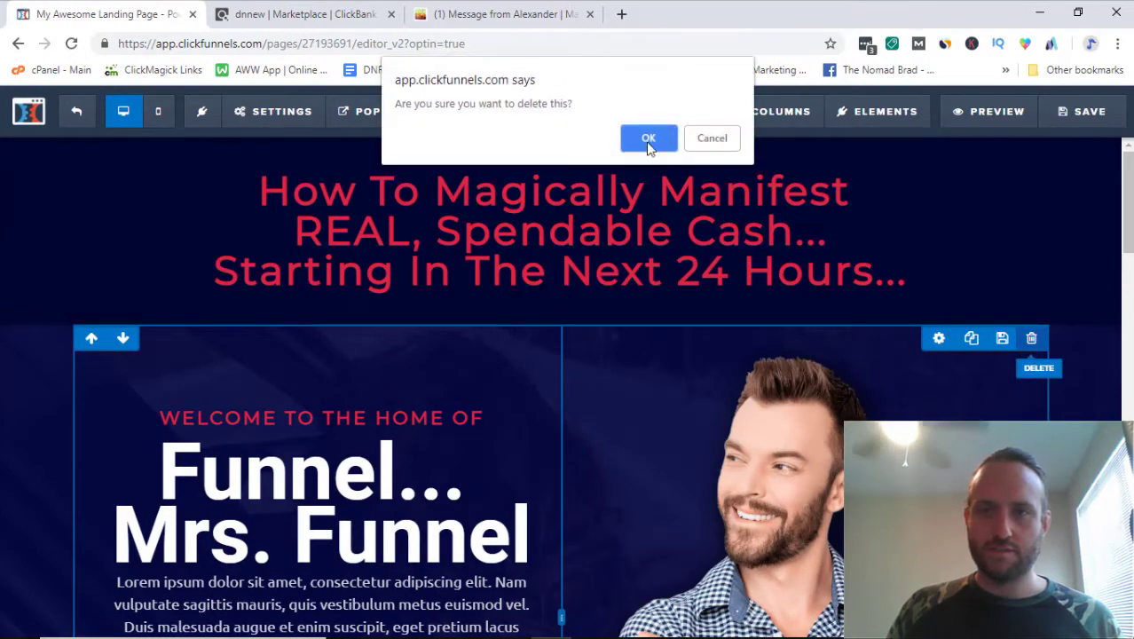
left_click(649, 141)
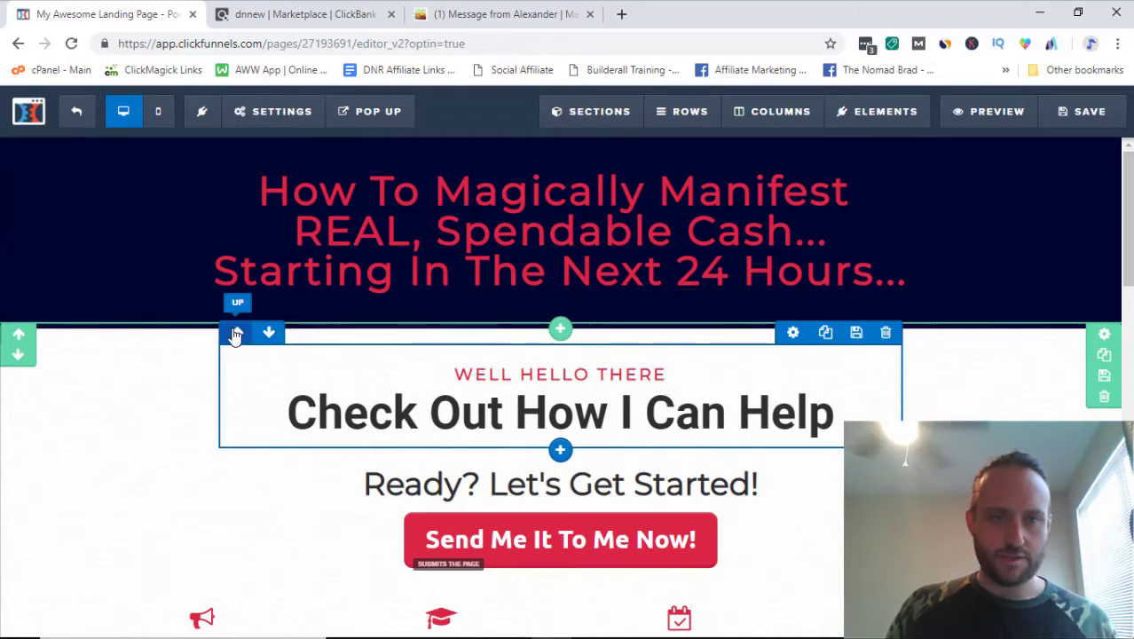
Move the 'Check Out How I Can Help' and 'Ready? Let's Get Started!' rows up.
left_click(236, 336)
scroll(268, 405, "down", 1)
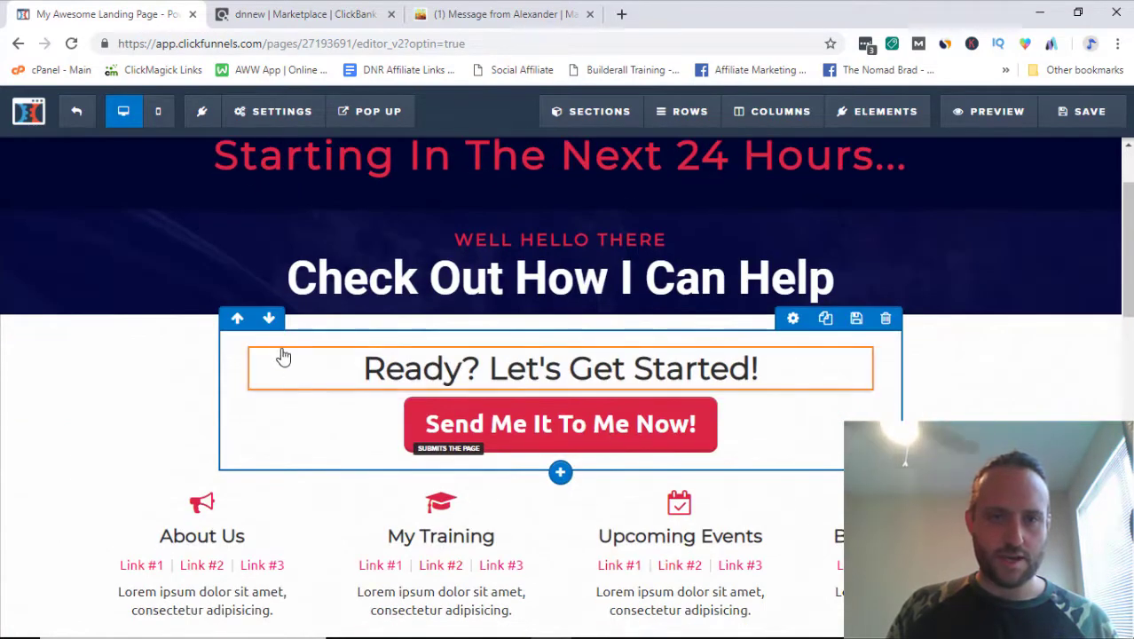
left_click(237, 321)
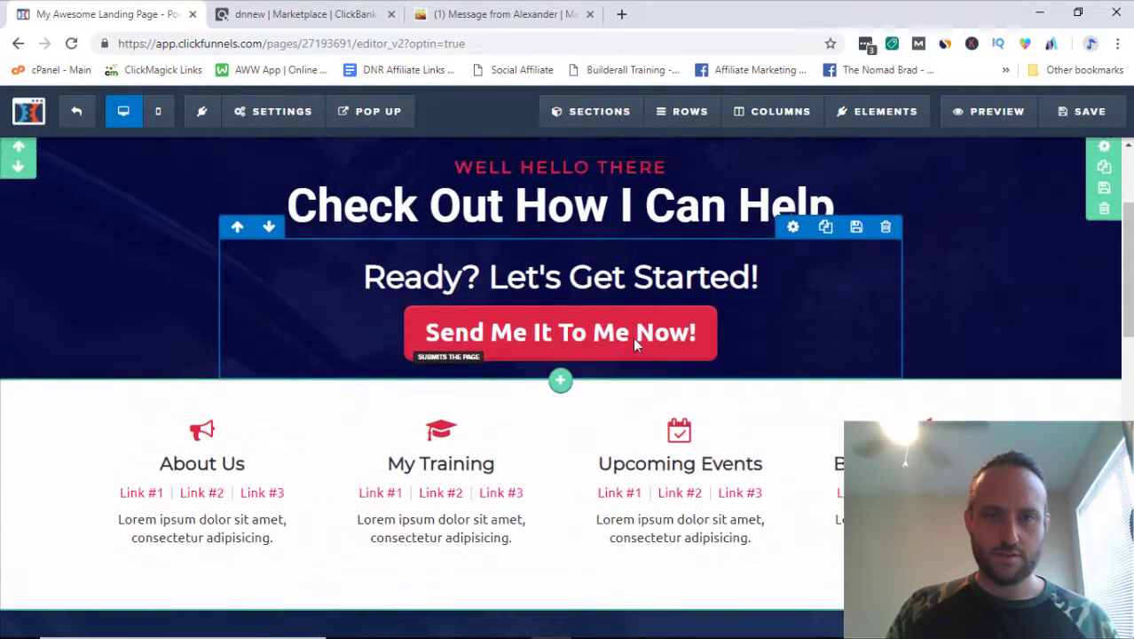
scroll(575, 351, "up", 1)
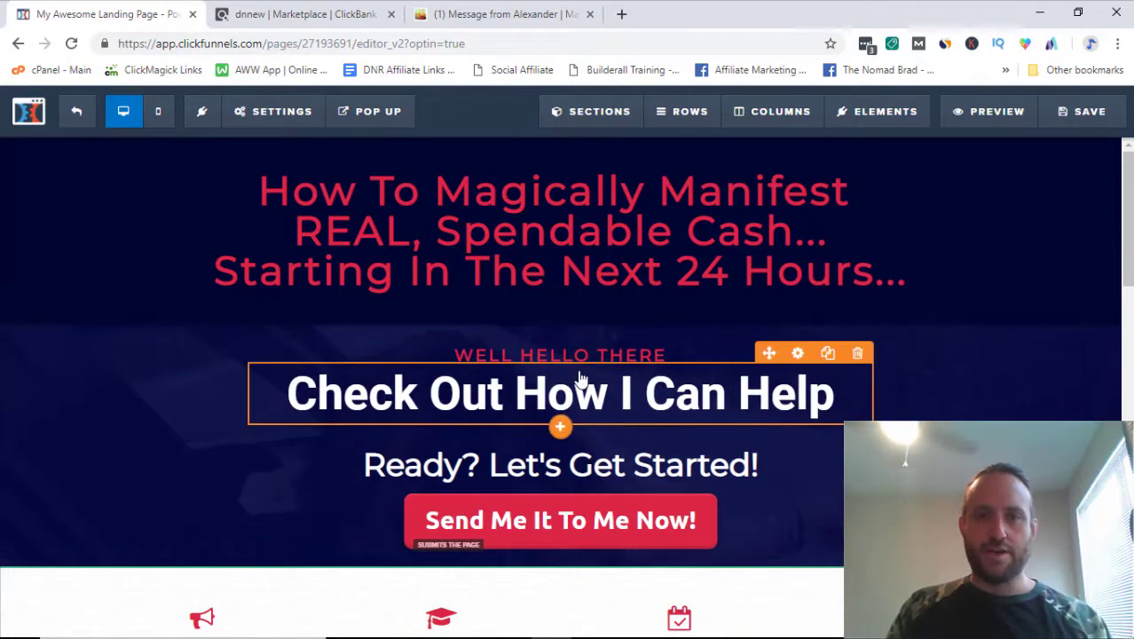
Scroll the Manifestation Magic sales page to its '2019 Manifestation Magic Special Presentation' video.
left_click(465, 13)
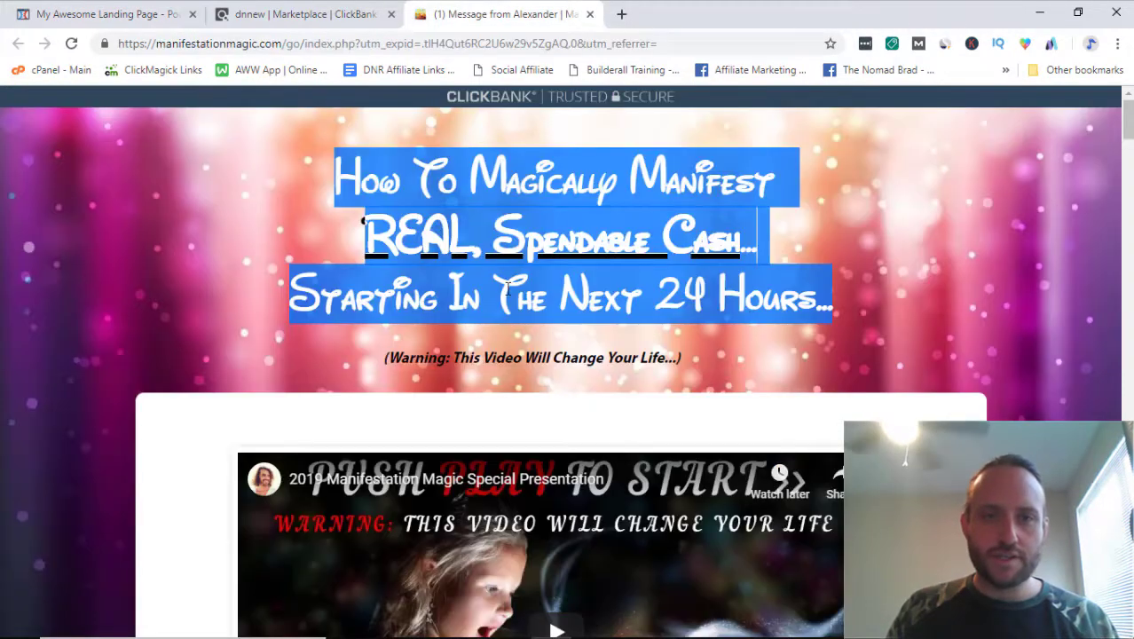
scroll(335, 273, "down", 1)
scroll(335, 273, "down", 2)
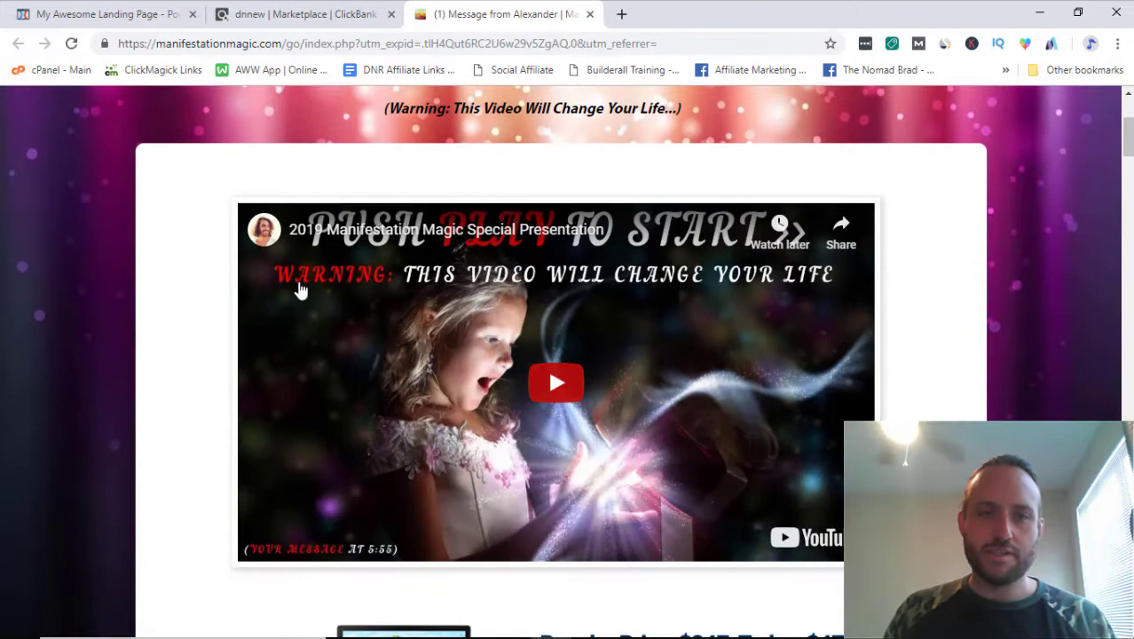
scroll(164, 271, "down", 2)
scroll(164, 274, "up", 1)
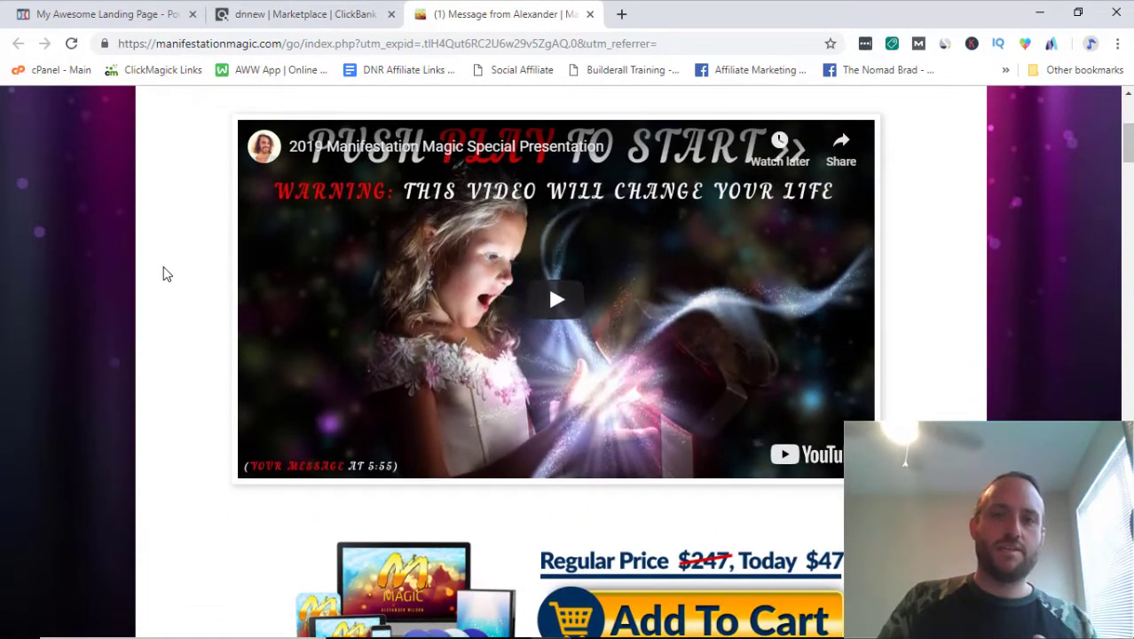
scroll(169, 271, "down", 2)
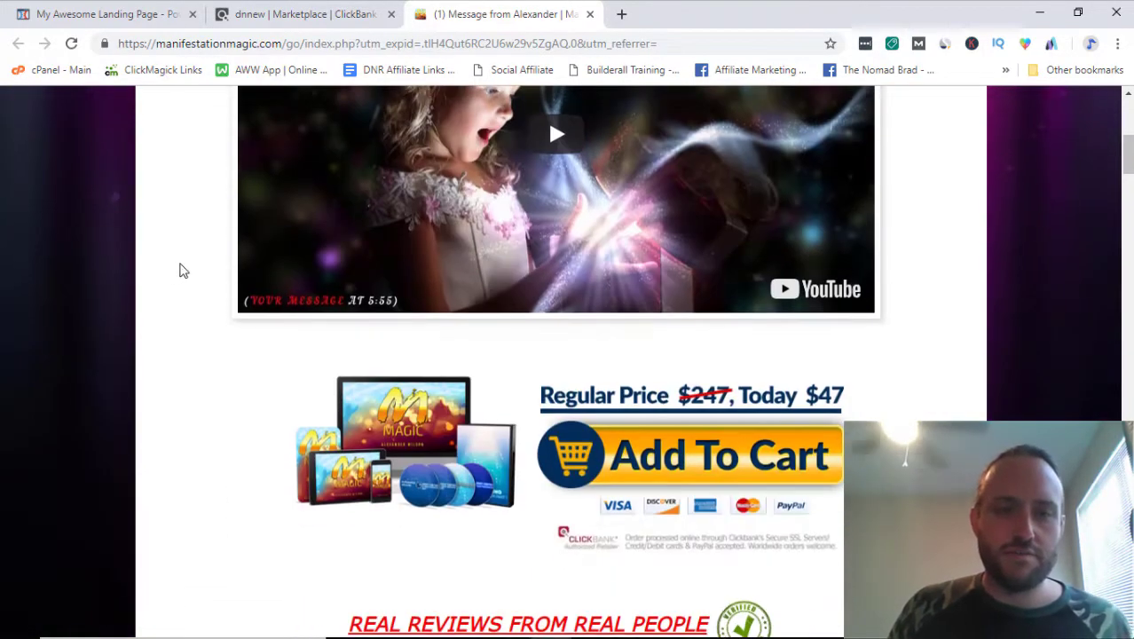
scroll(180, 268, "down", 1)
scroll(532, 319, "down", 1)
scroll(621, 417, "down", 4)
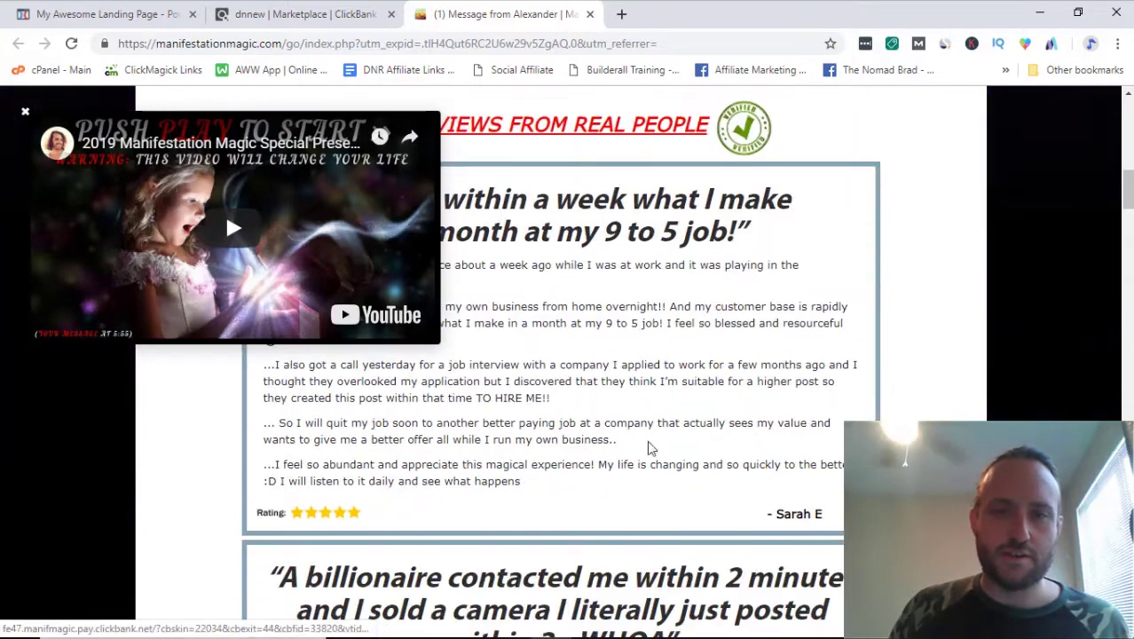
scroll(657, 434, "up", 3)
scroll(613, 448, "up", 7)
scroll(527, 403, "down", 1)
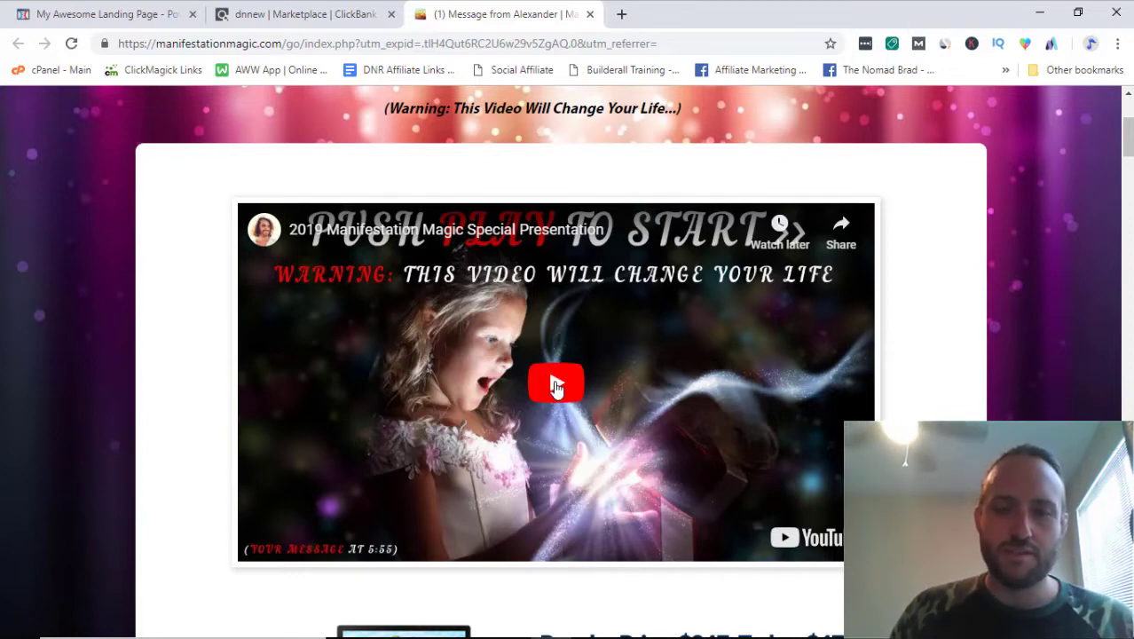
scroll(510, 357, "down", 1)
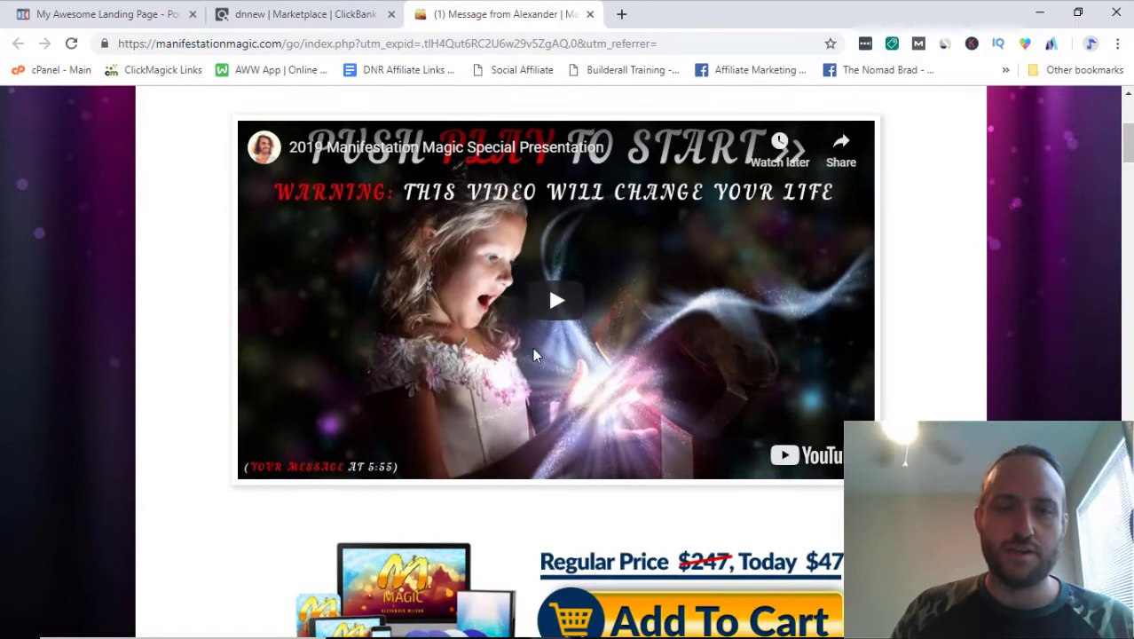
scroll(532, 347, "up", 1)
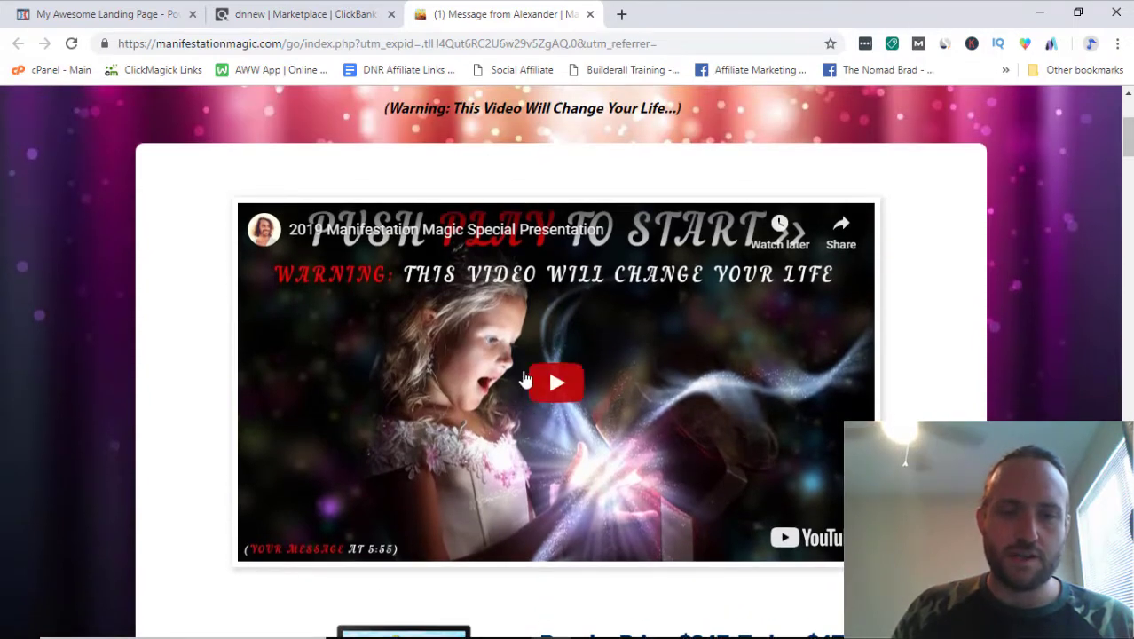
Play the Special Presentation video, pausing and resuming it a few times, and leave it paused.
left_click(550, 388)
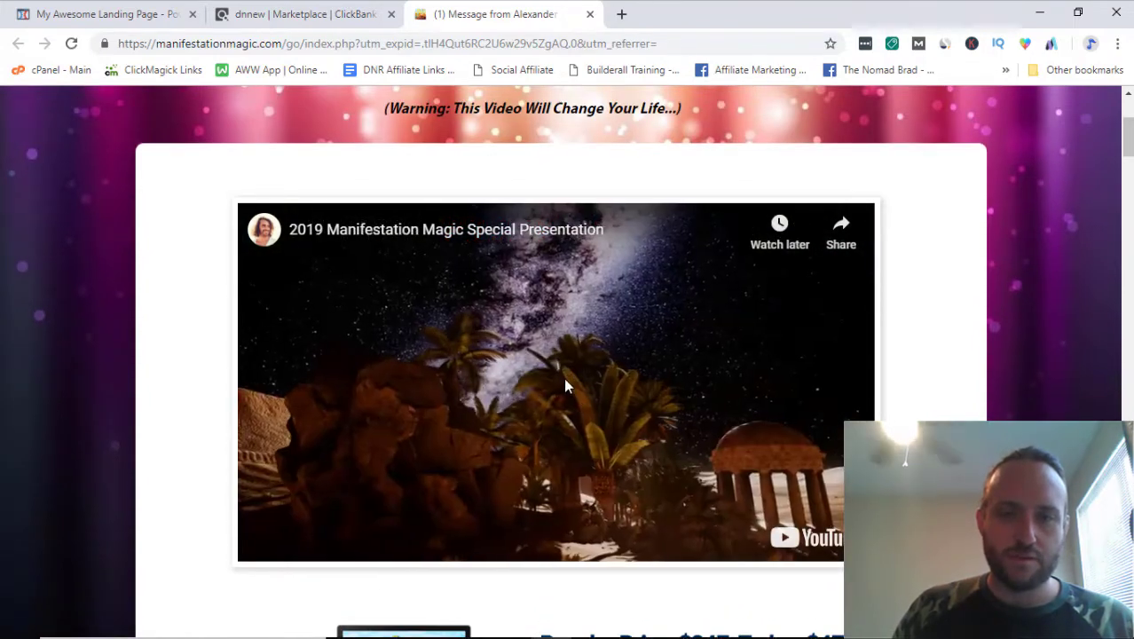
left_click(556, 393)
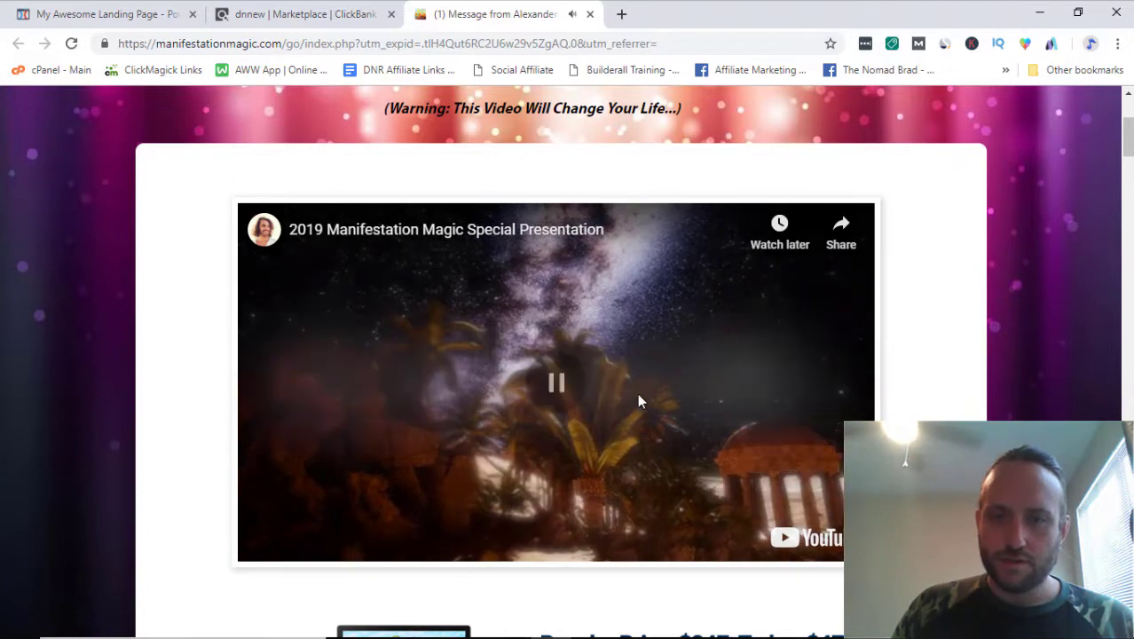
left_click(503, 388)
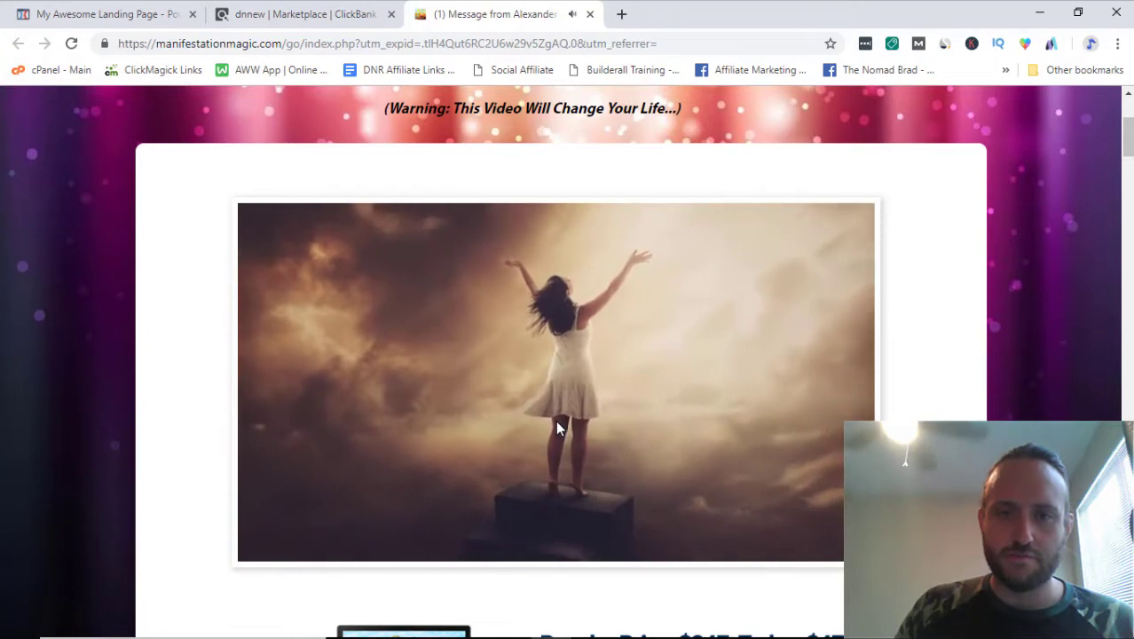
left_click(601, 383)
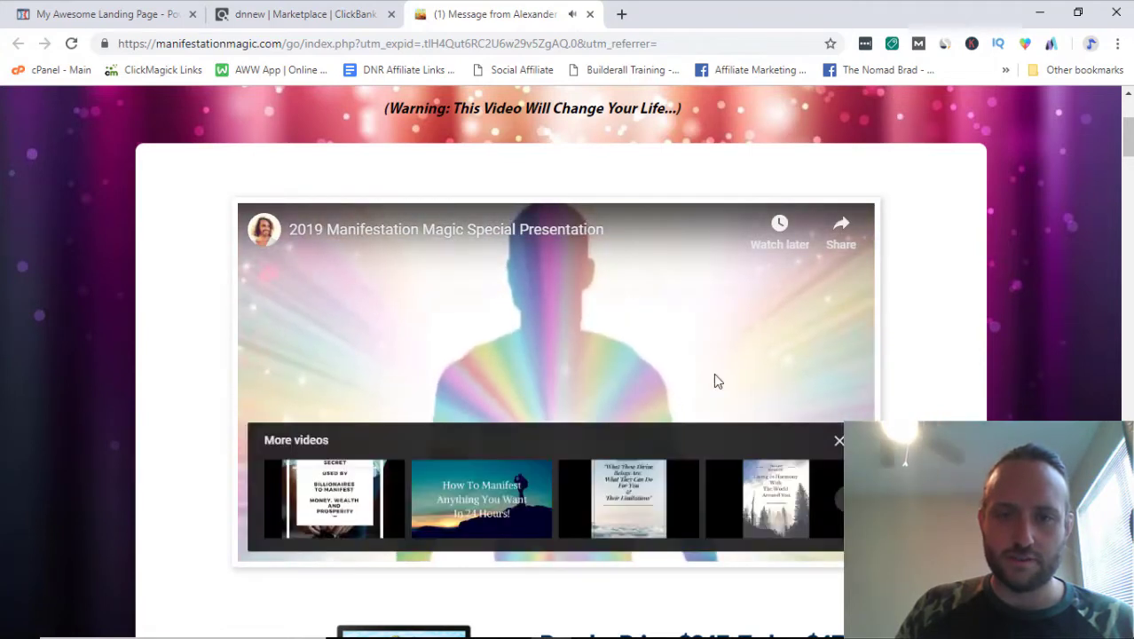
left_click(839, 441)
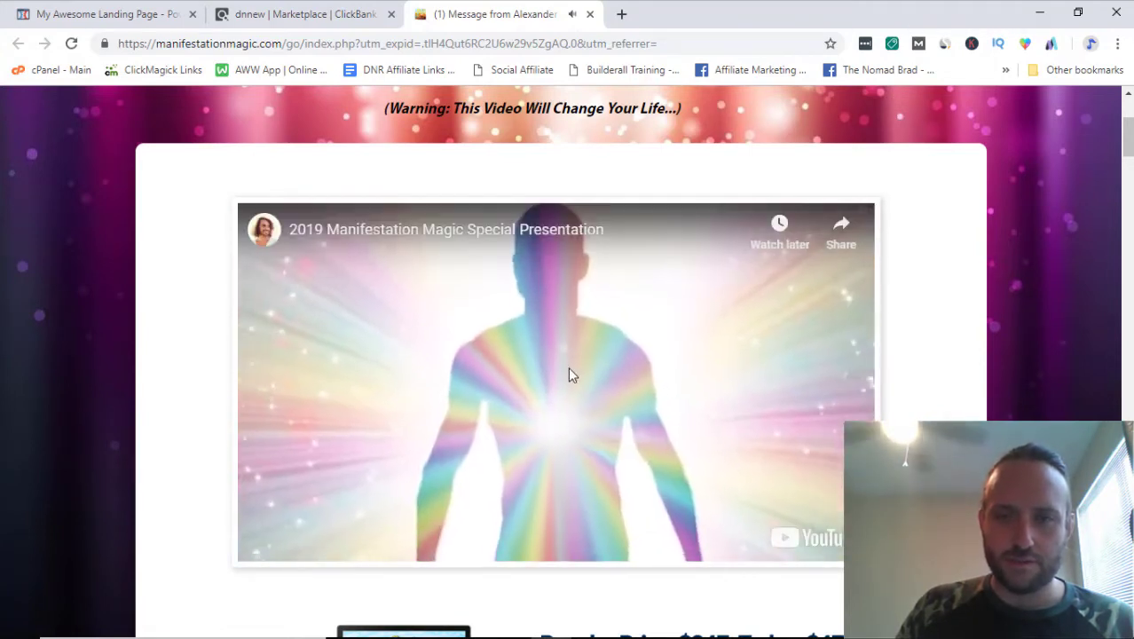
left_click(559, 361)
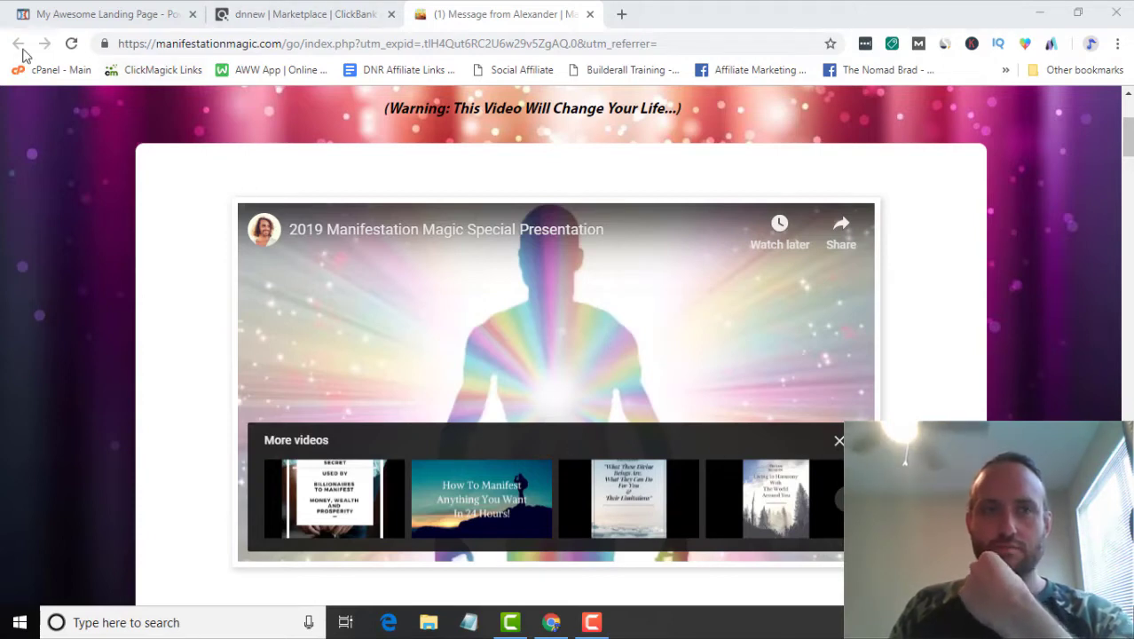
Reload the Manifestation Magic sales page and scroll down to the presentation video.
left_click(70, 43)
left_click(645, 140)
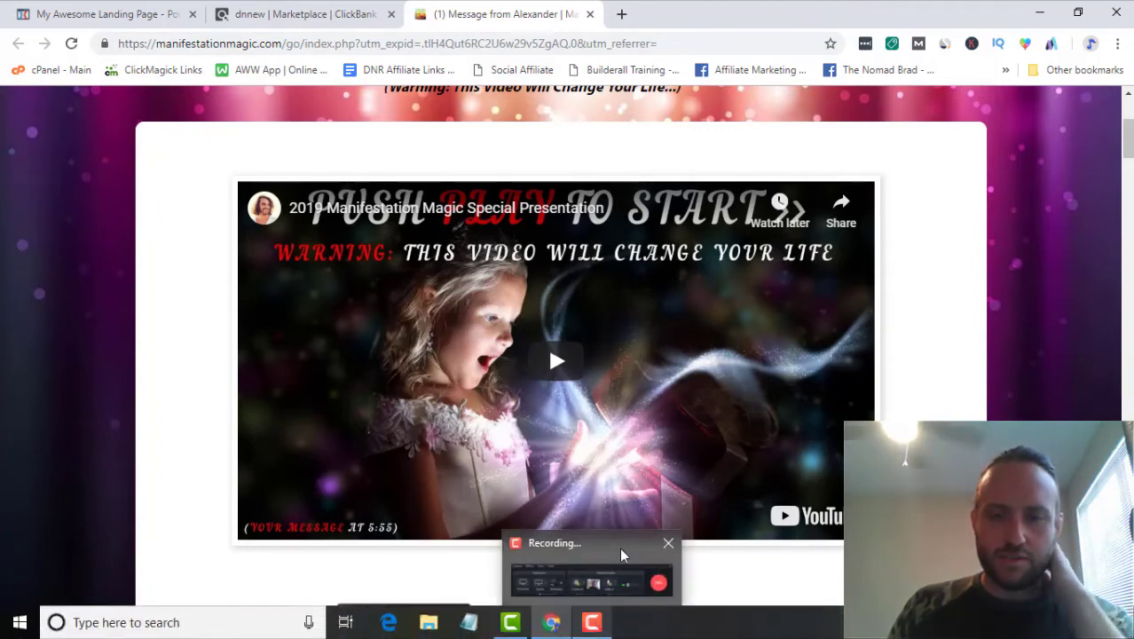
left_click(594, 623)
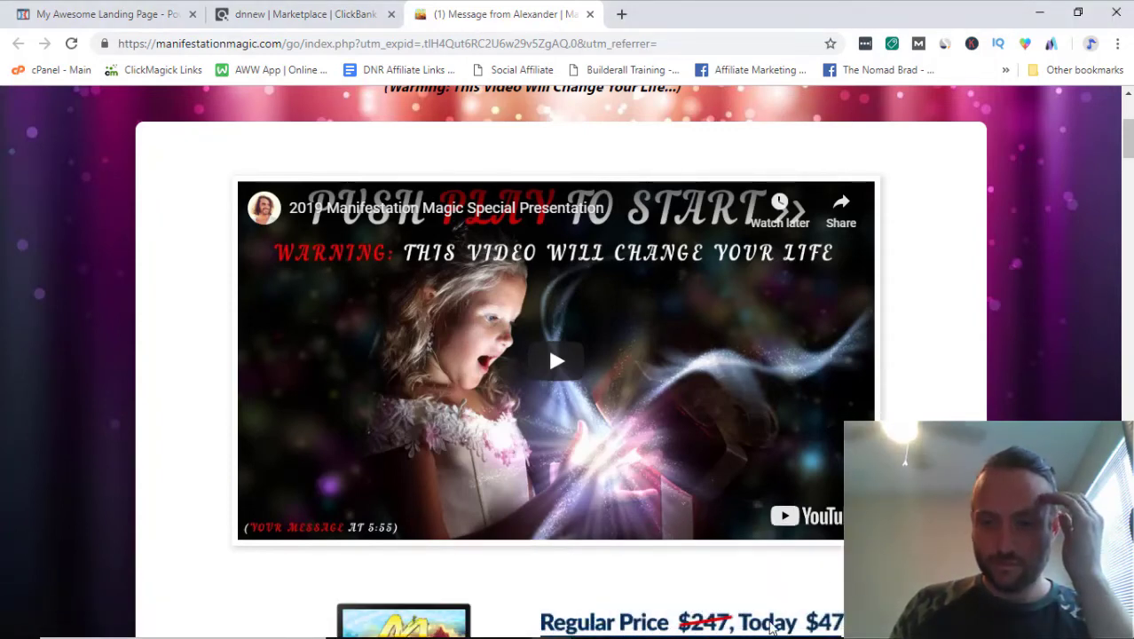
left_click(579, 628)
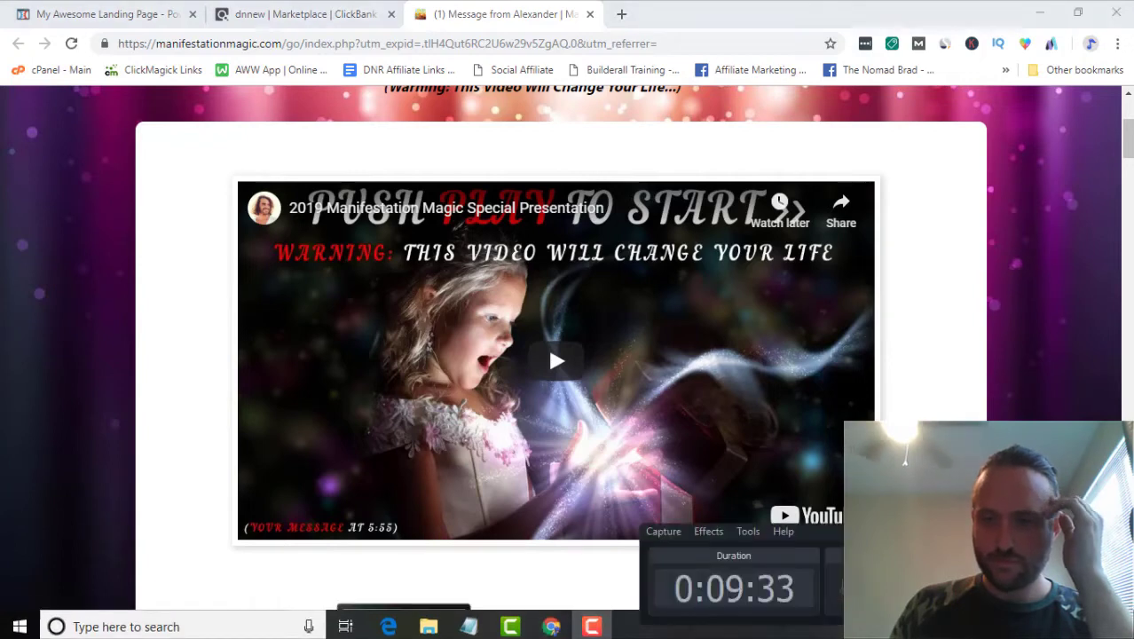
scroll(955, 333, "down", 1)
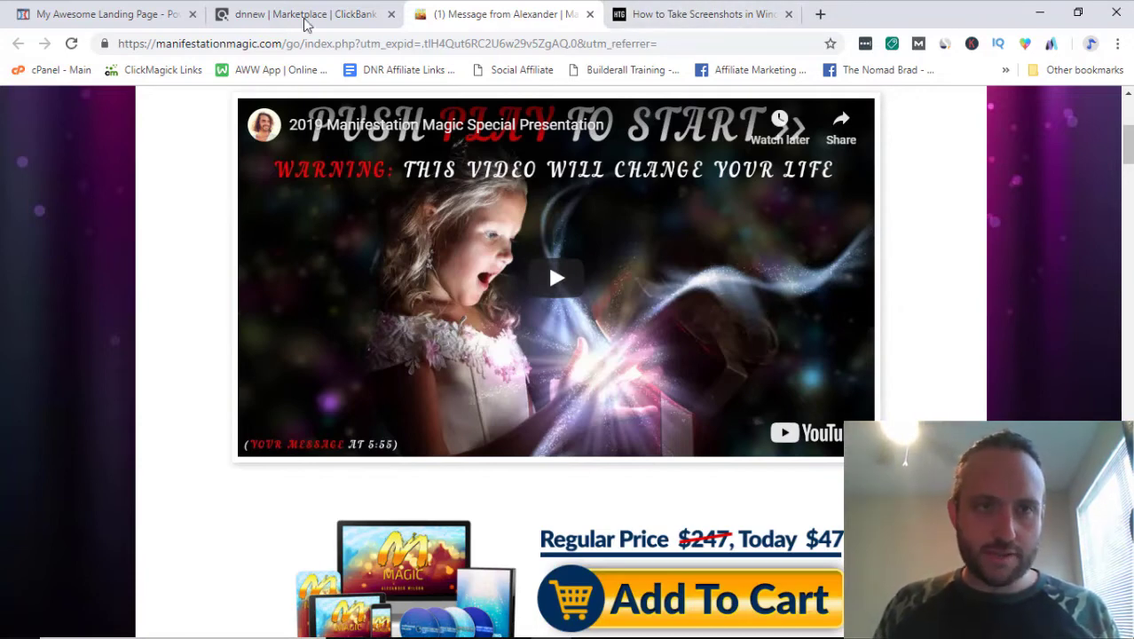
Snip the video thumbnail area with Win+Shift+S and open the capture in Snip & Sketch.
key("super+shift+s")
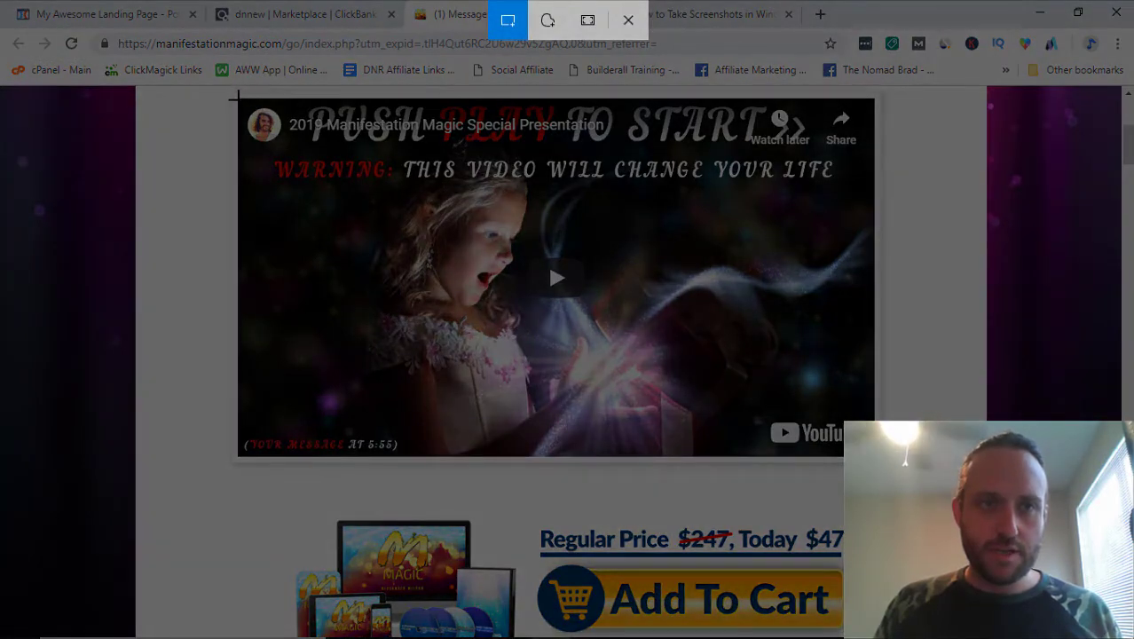
left_click_drag(238, 94, 873, 456)
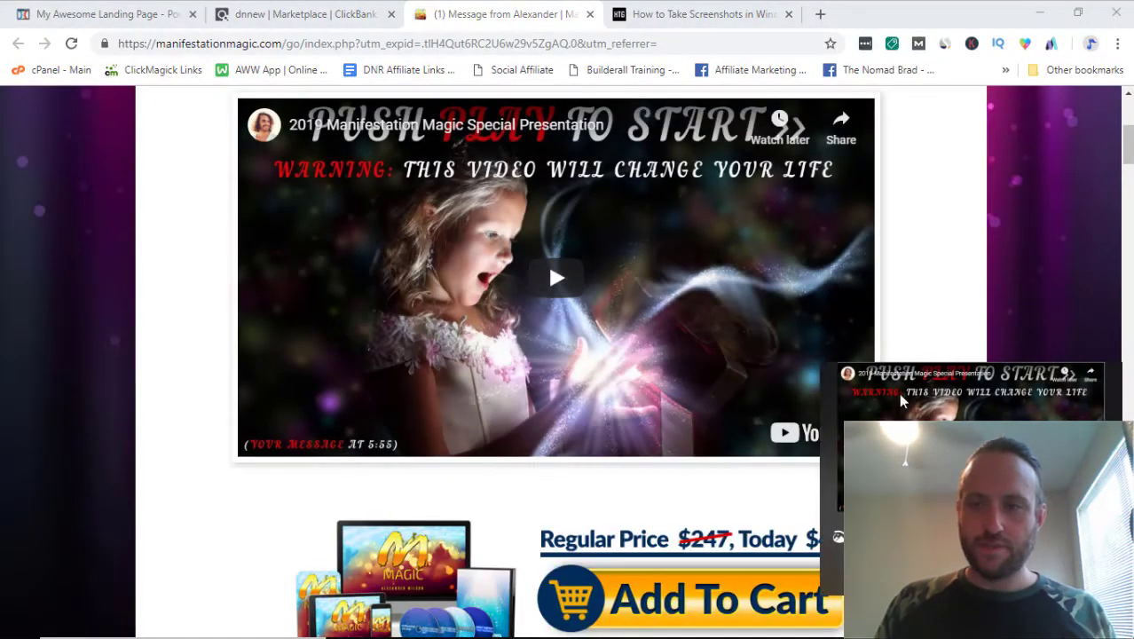
left_click(971, 390)
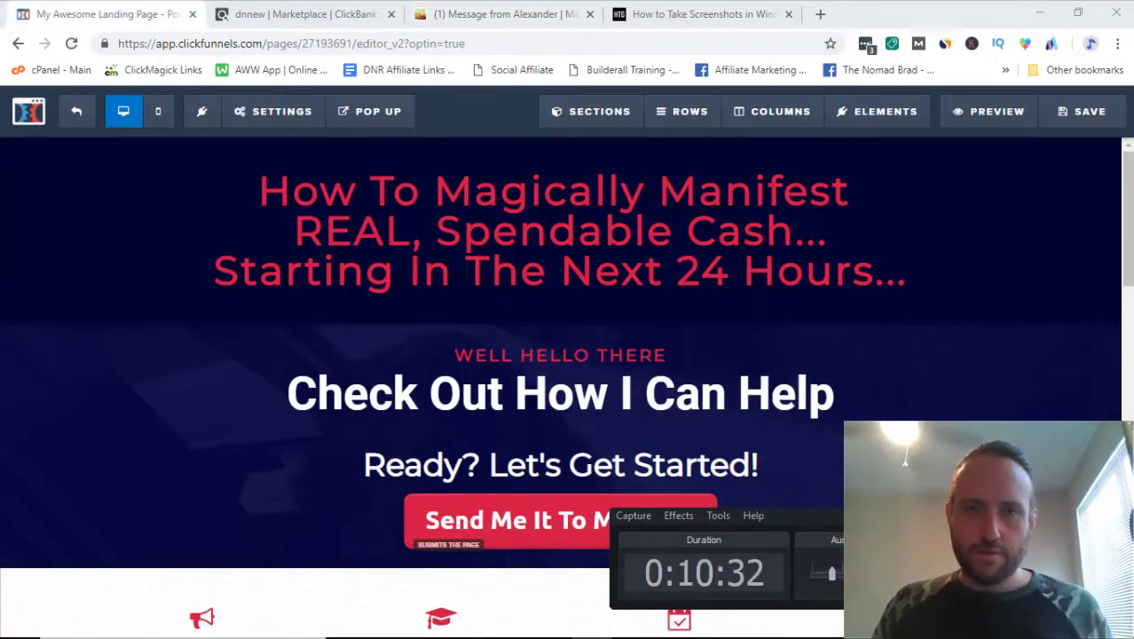
Add an Image element above 'Ready? Let's Get Started!' in the landing page editor.
left_click(105, 7)
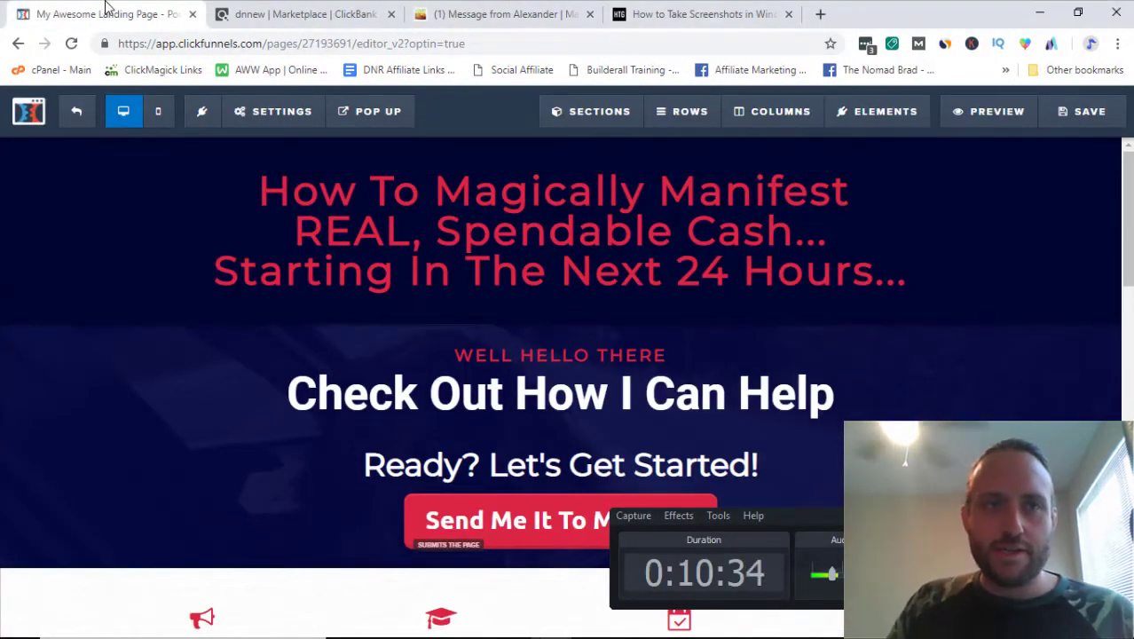
mouse_move(573, 373)
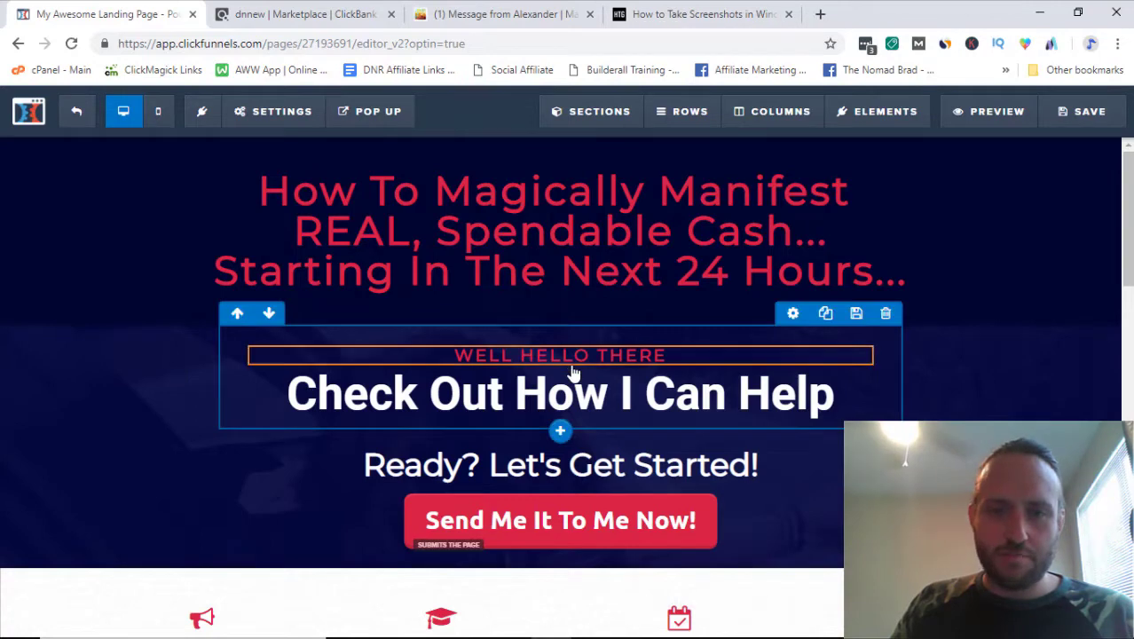
left_click(562, 429)
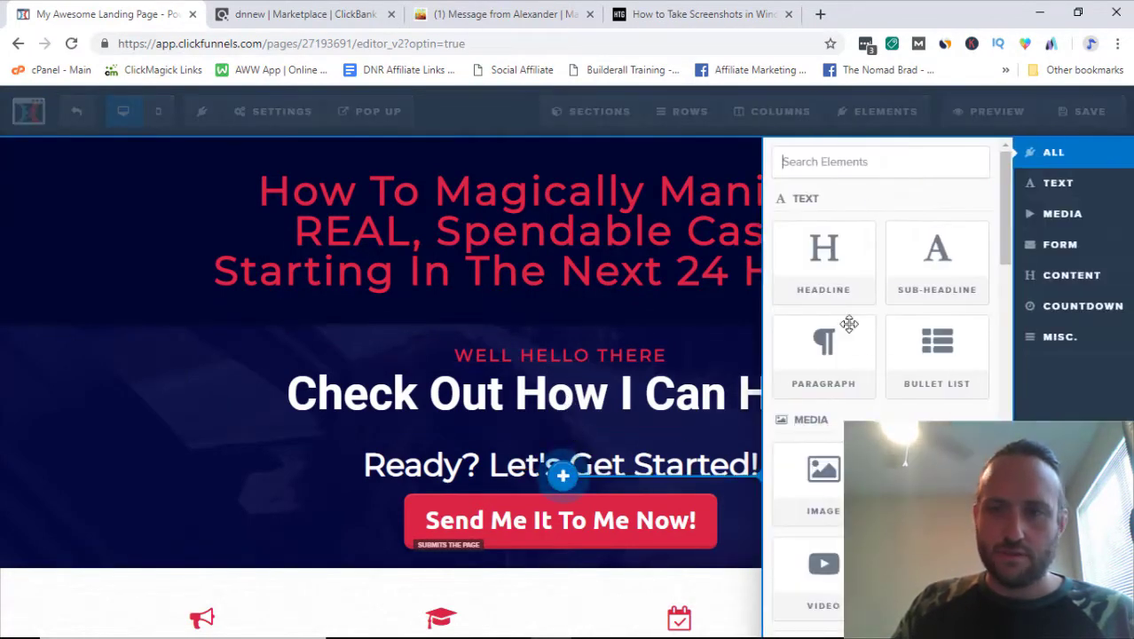
left_click(820, 479)
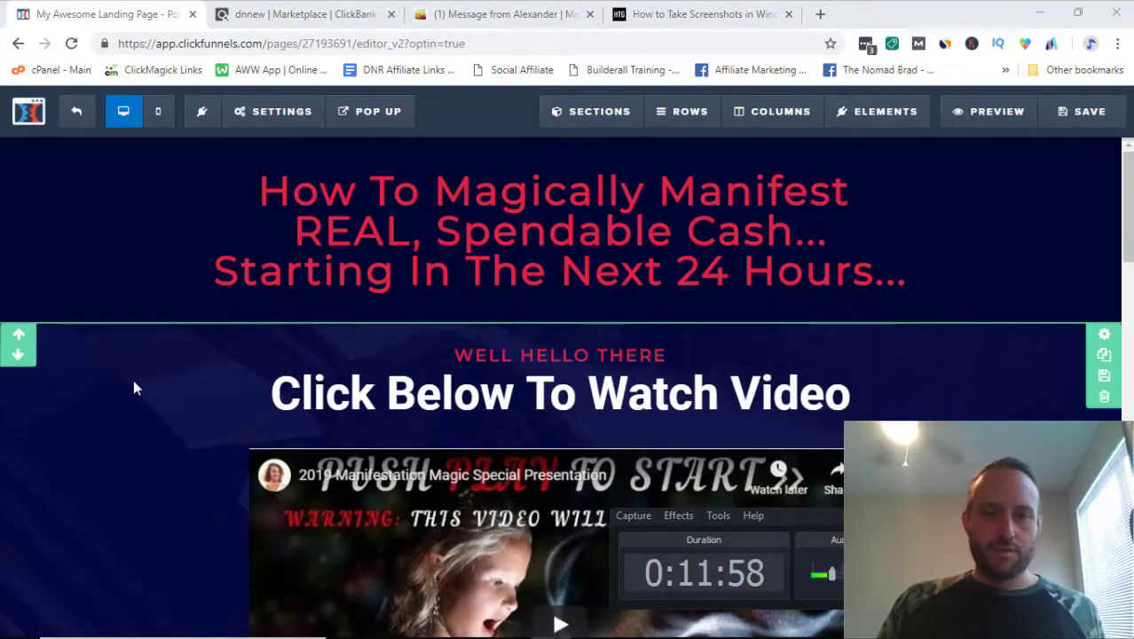
Delete the MOTHER FUNNEL Secrets logo from the page footer and confirm the removal.
left_click(161, 329)
scroll(165, 321, "down", 3)
scroll(178, 302, "down", 2)
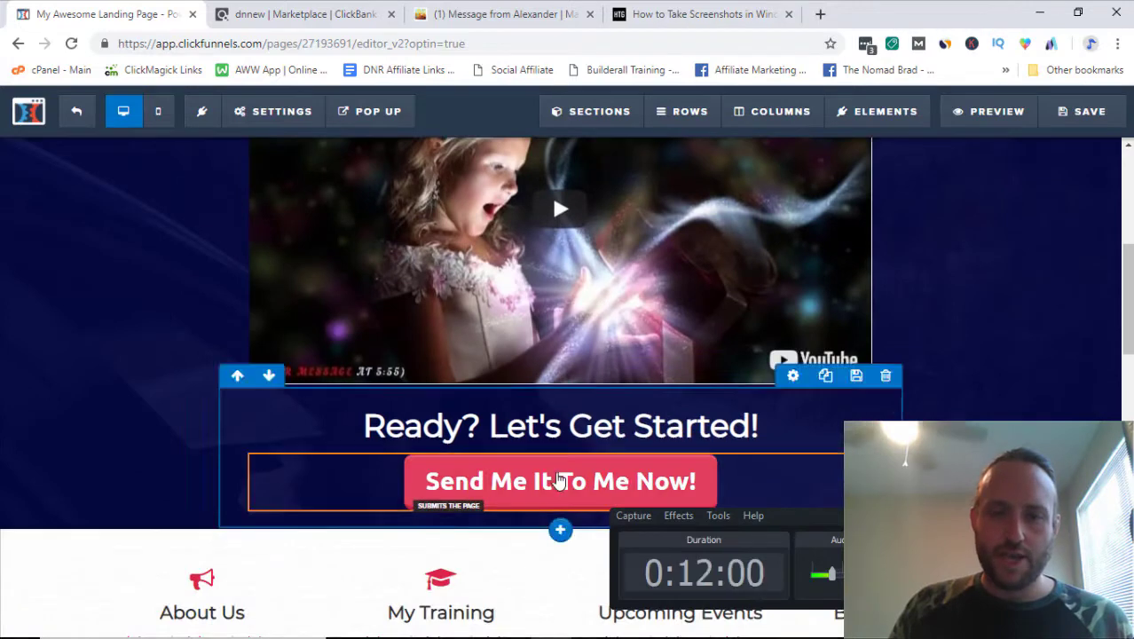
scroll(743, 360, "down", 1)
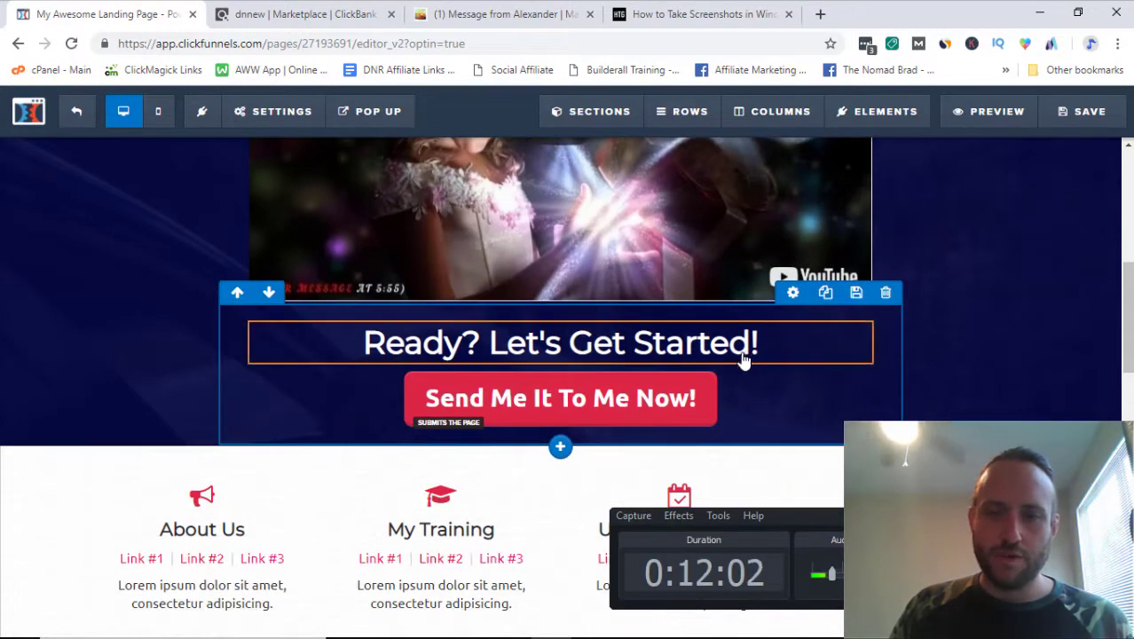
scroll(742, 359, "down", 1)
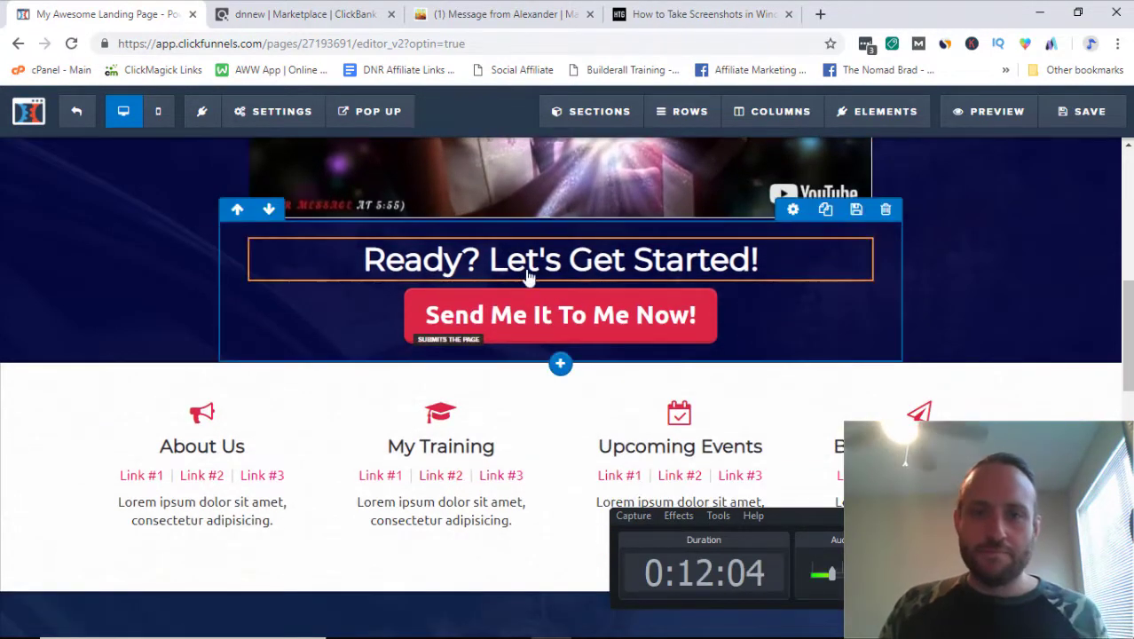
scroll(529, 333, "down", 2)
scroll(583, 368, "down", 3)
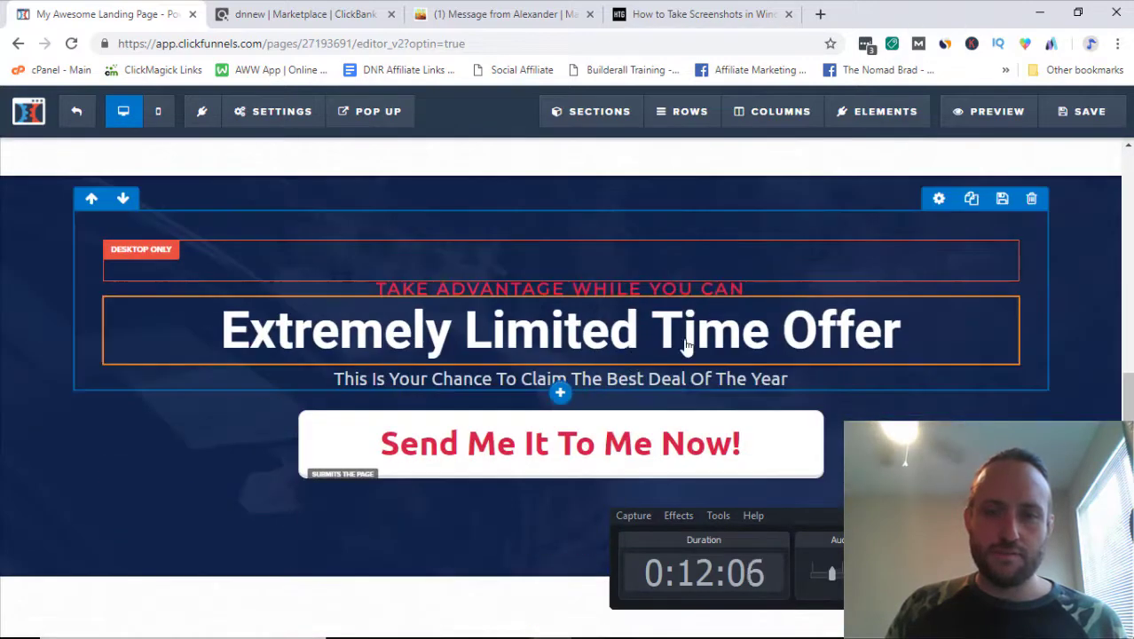
scroll(694, 311, "down", 2)
scroll(691, 314, "down", 4)
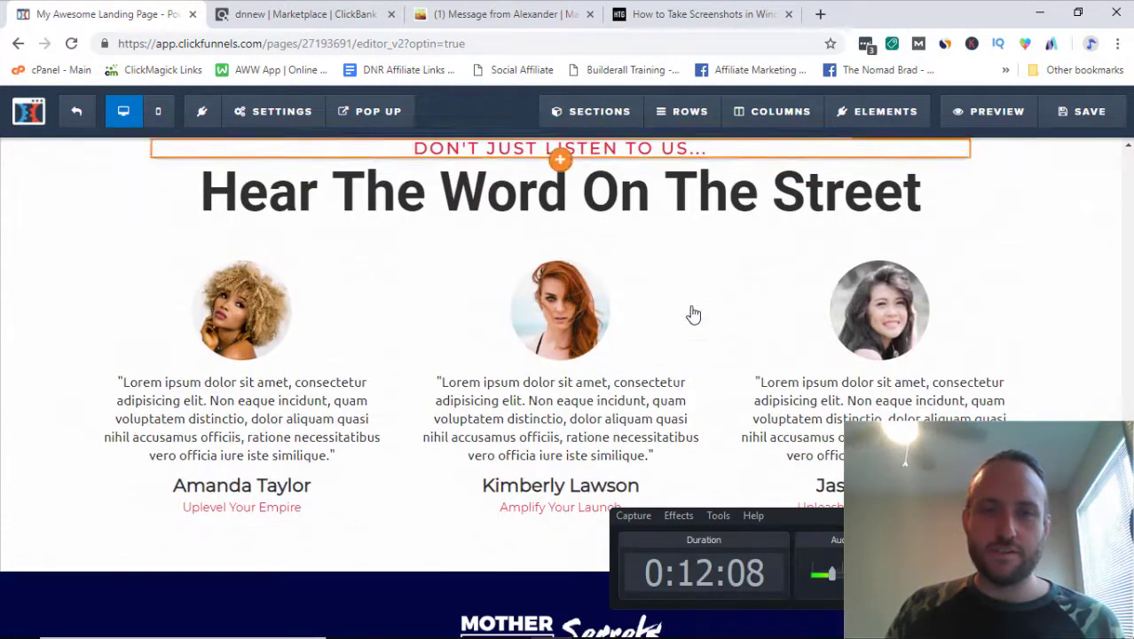
scroll(731, 299, "up", 1)
scroll(918, 285, "down", 3)
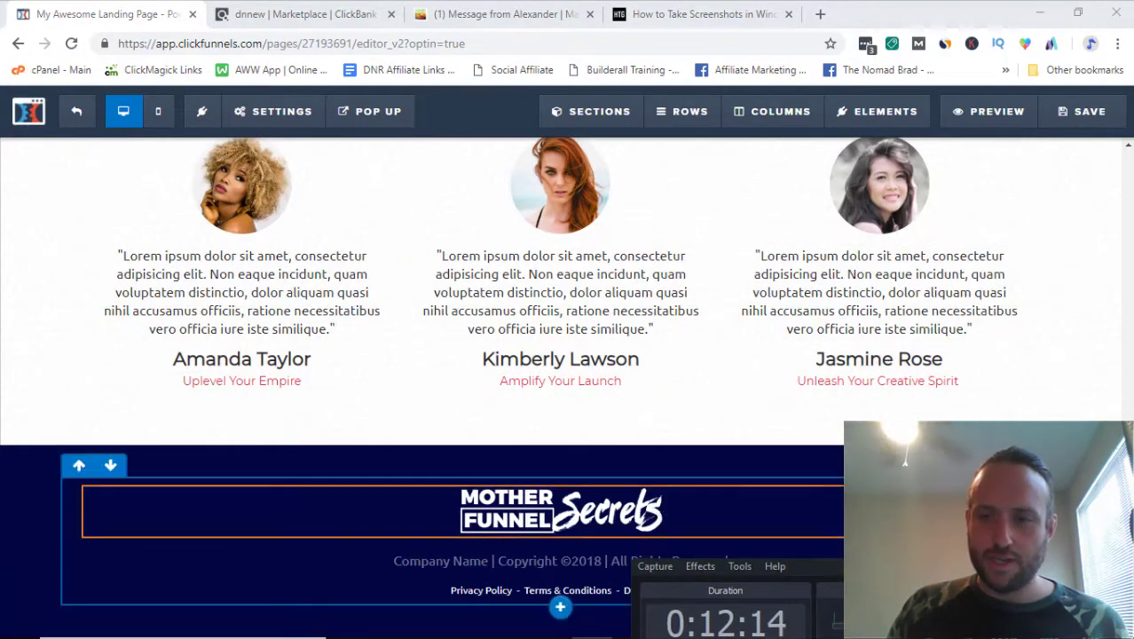
key("Delete")
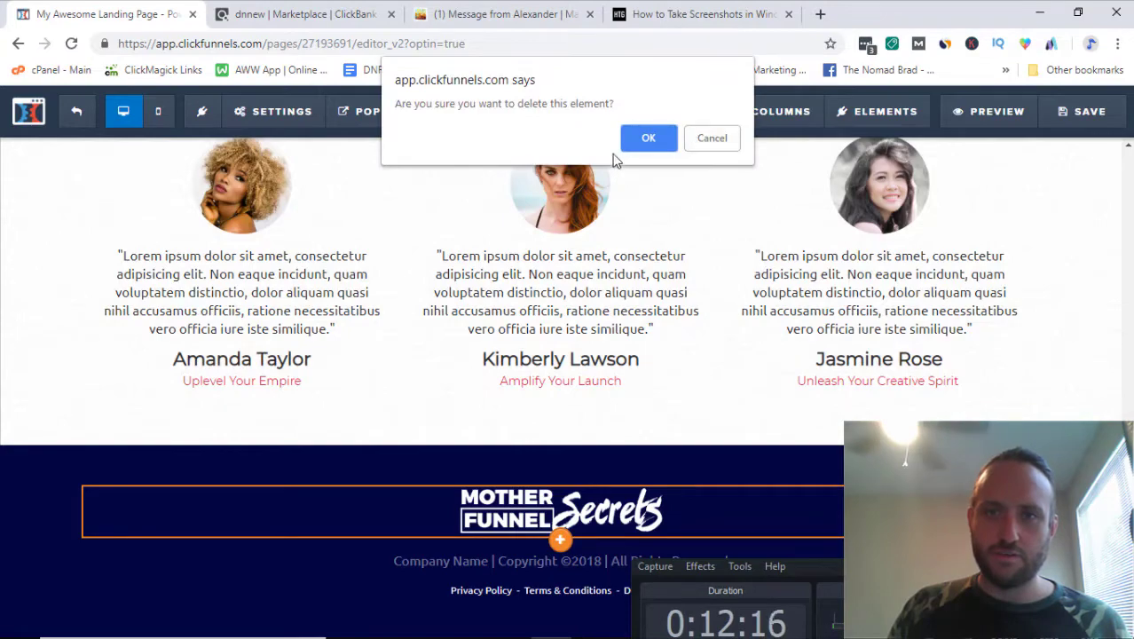
left_click(647, 140)
scroll(799, 321, "up", 5)
scroll(610, 330, "up", 5)
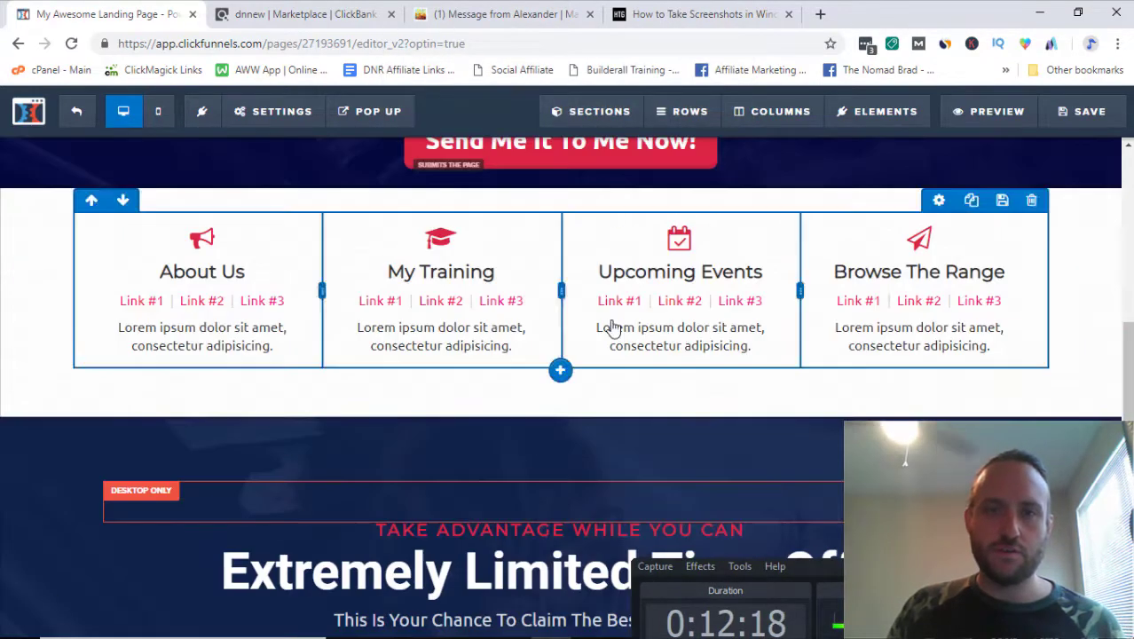
scroll(612, 328, "up", 2)
scroll(612, 328, "up", 1)
scroll(612, 319, "up", 4)
scroll(621, 302, "up", 1)
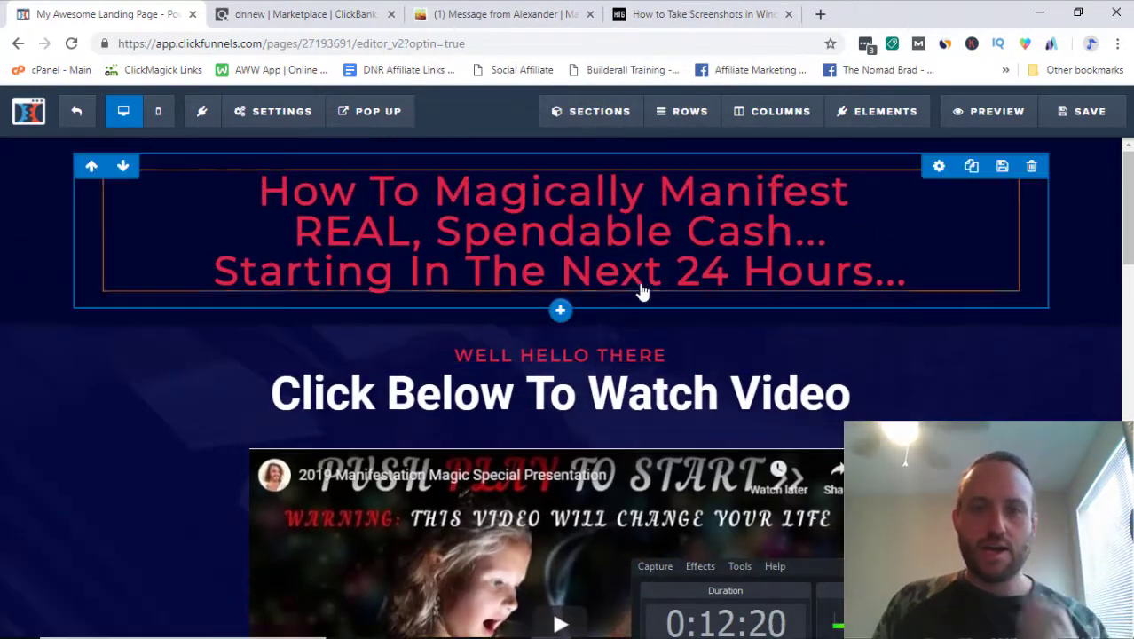
Scroll through the sales page's $47 offer pricing and 'Real Reviews From Real People' testimonials.
left_click(497, 14)
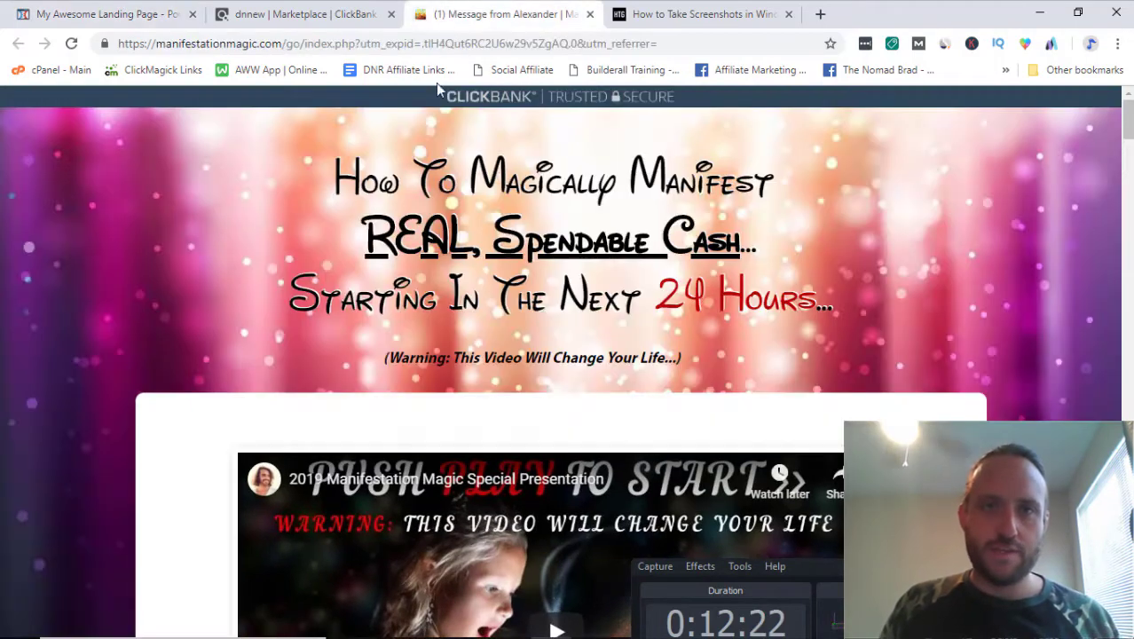
scroll(107, 335, "down", 5)
scroll(127, 324, "down", 3)
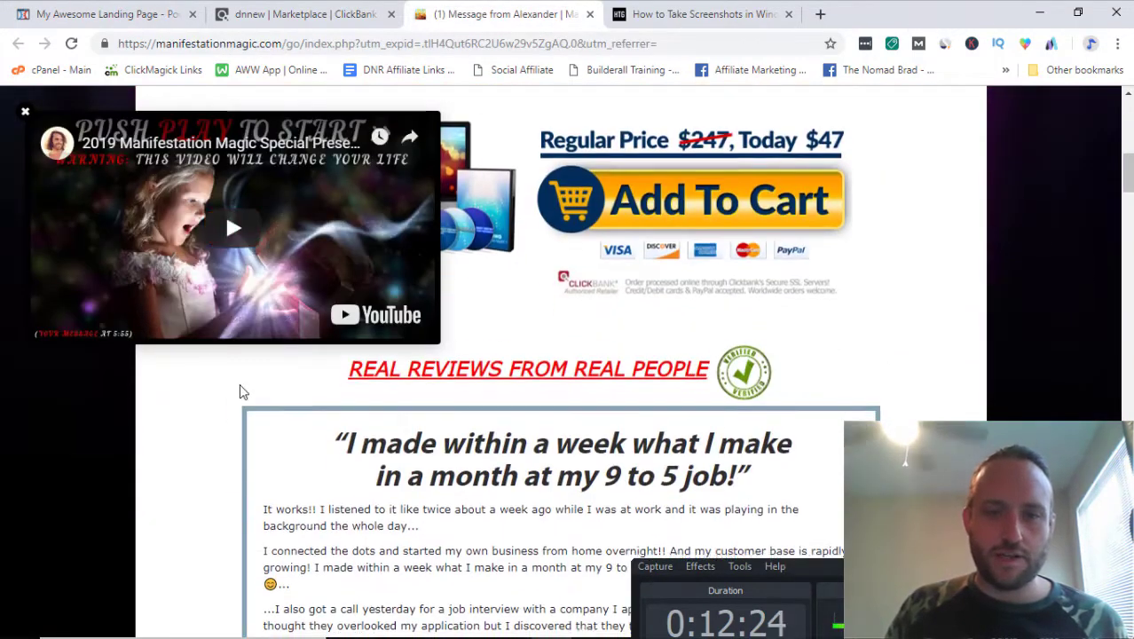
scroll(241, 388, "down", 1)
scroll(790, 408, "up", 2)
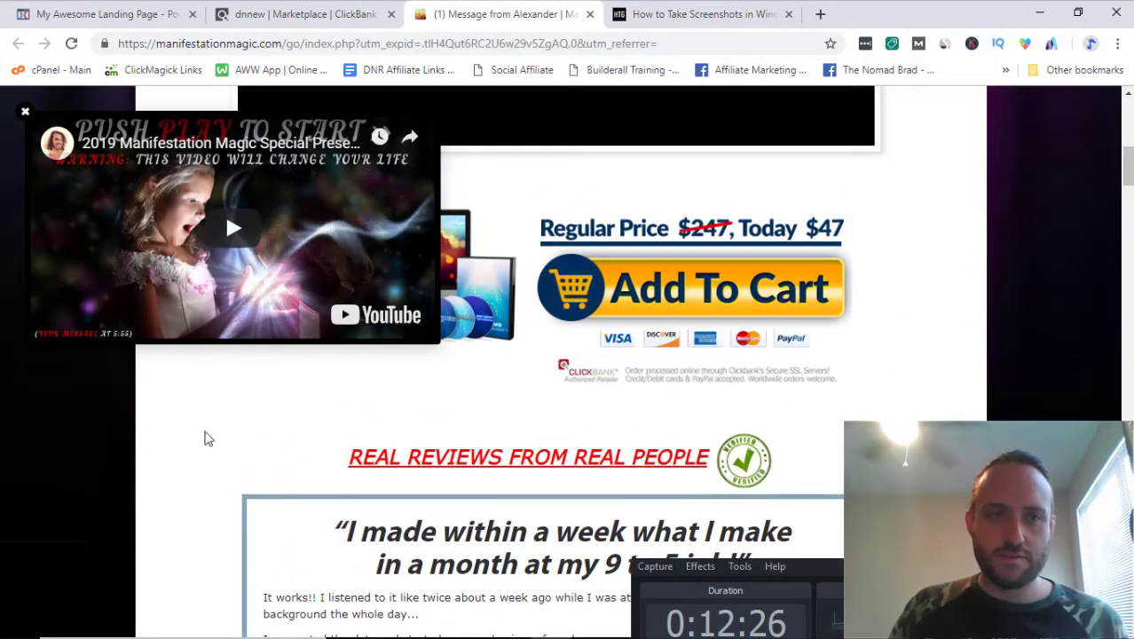
scroll(253, 406, "down", 1)
scroll(269, 408, "down", 1)
scroll(272, 413, "down", 3)
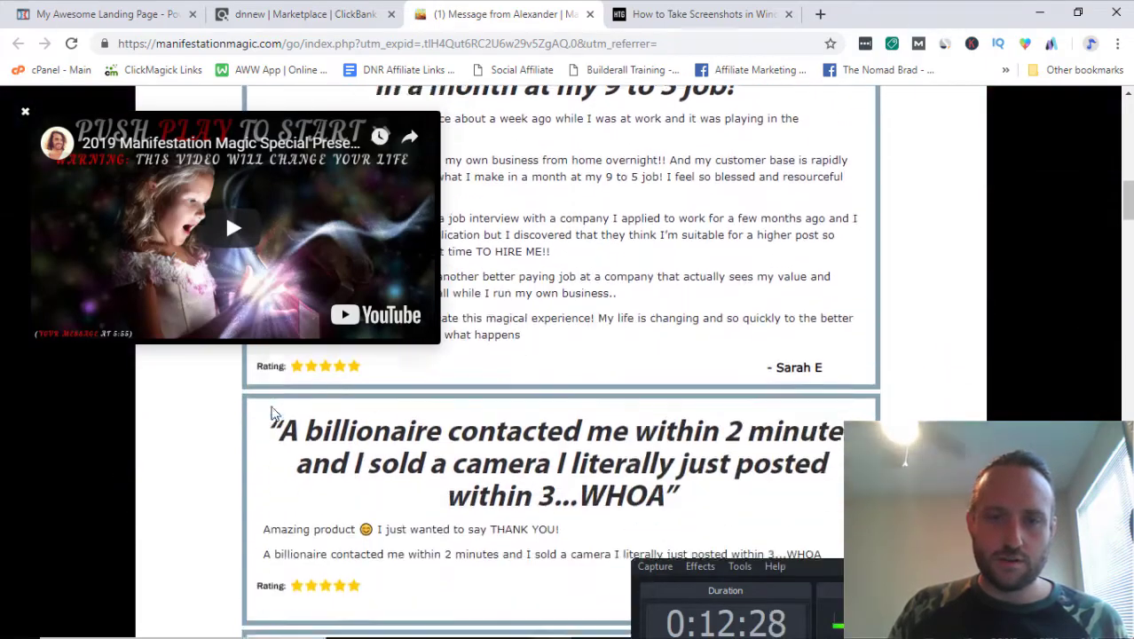
scroll(399, 417, "down", 2)
scroll(471, 420, "down", 2)
scroll(496, 420, "down", 1)
scroll(521, 420, "down", 2)
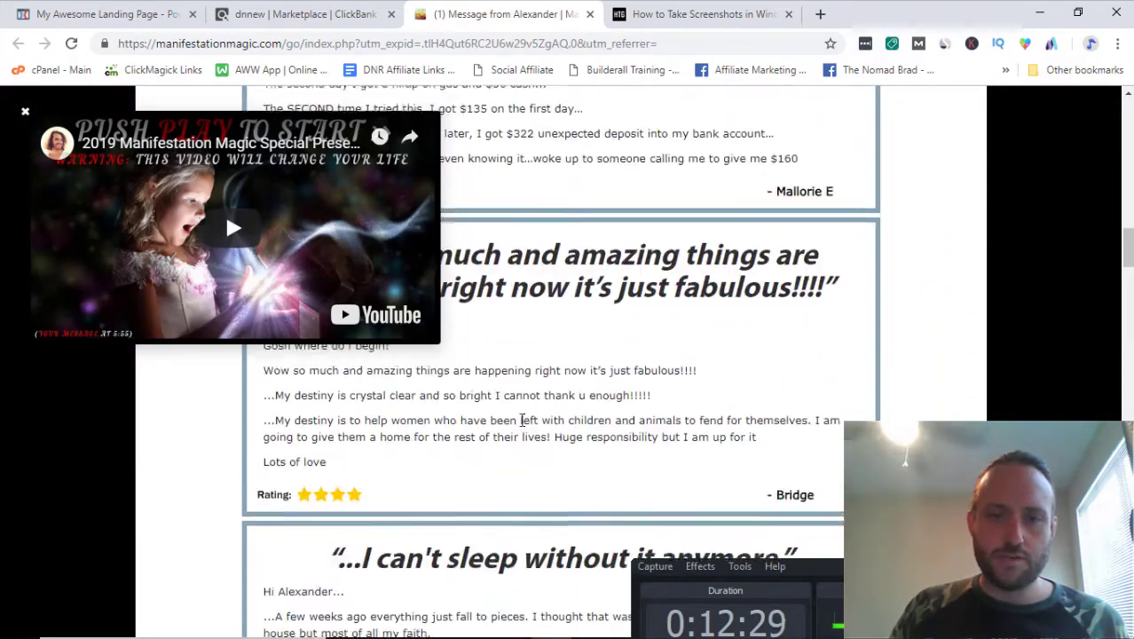
scroll(524, 419, "down", 2)
scroll(532, 417, "down", 4)
scroll(534, 417, "down", 7)
scroll(536, 414, "down", 5)
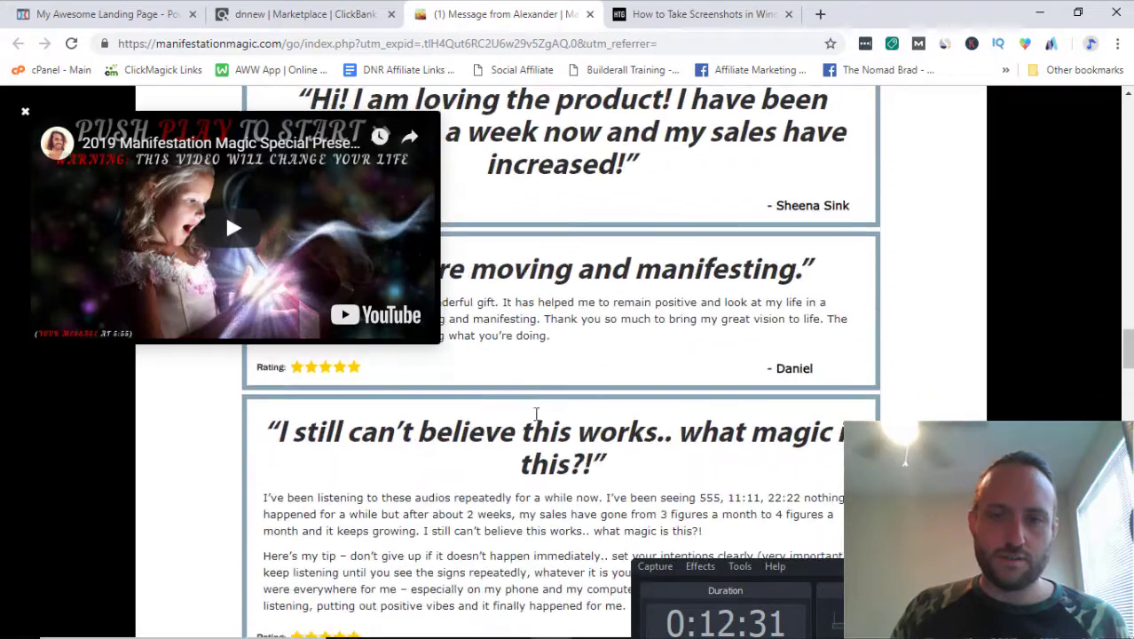
scroll(536, 413, "down", 3)
scroll(574, 405, "down", 3)
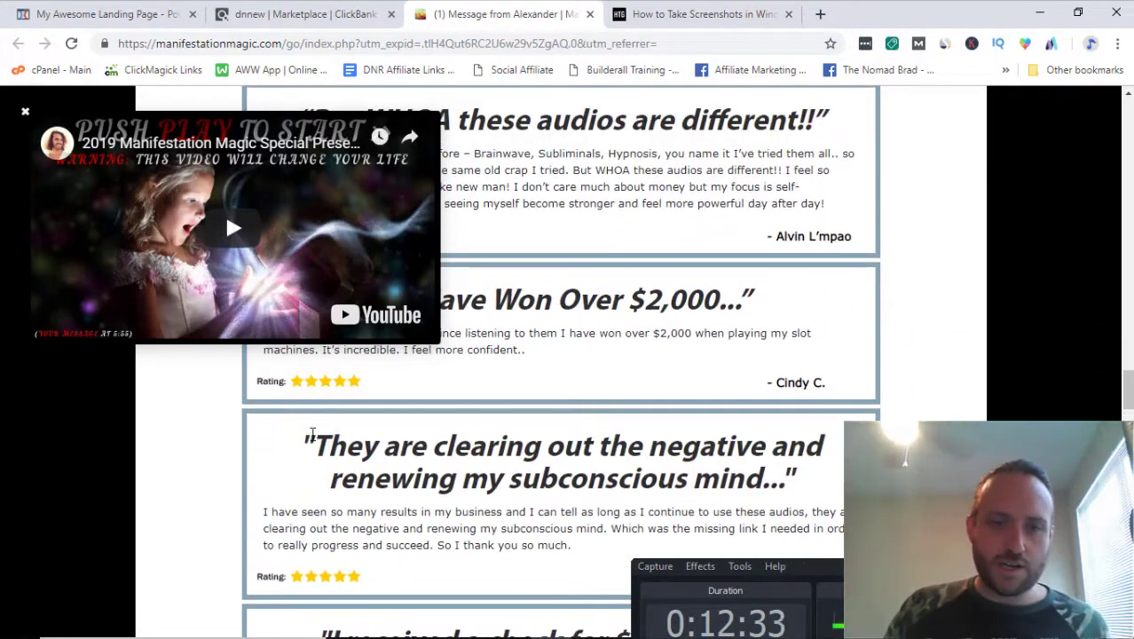
left_click_drag(312, 433, 486, 477)
left_click(533, 477)
scroll(583, 451, "down", 3)
scroll(582, 451, "down", 6)
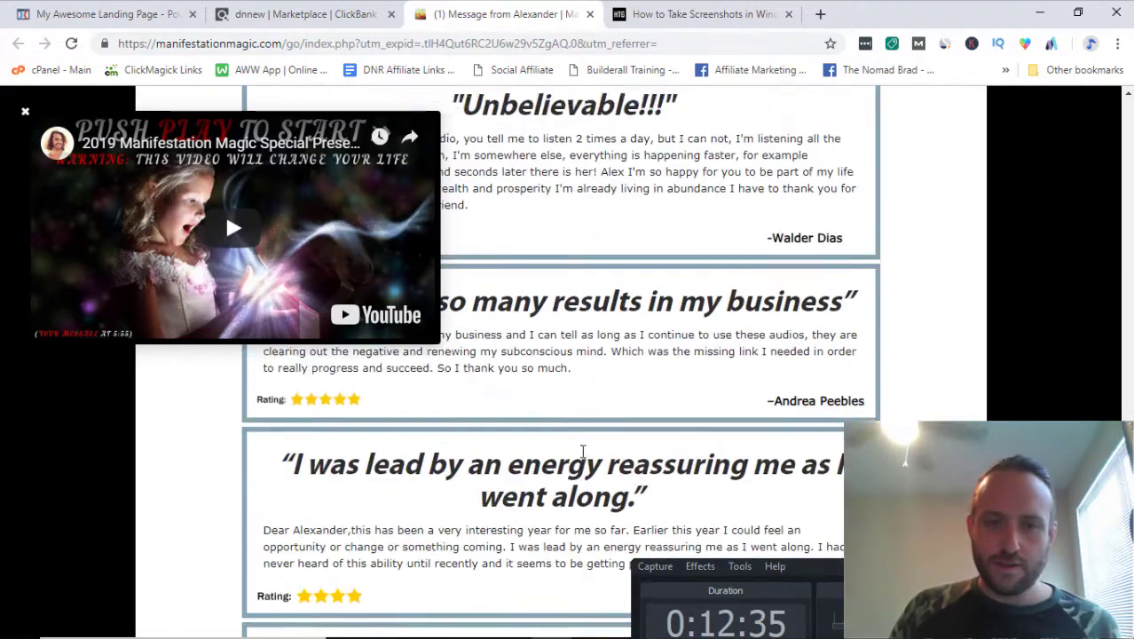
scroll(583, 451, "down", 3)
scroll(583, 448, "down", 3)
scroll(583, 443, "down", 6)
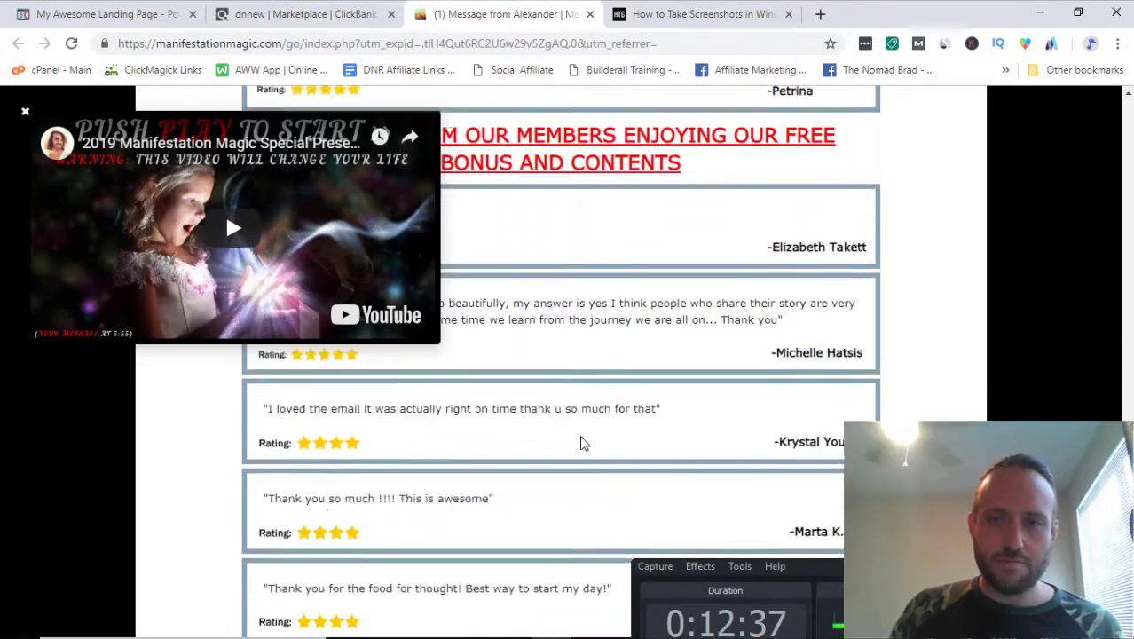
scroll(583, 442, "up", 3)
scroll(532, 416, "down", 6)
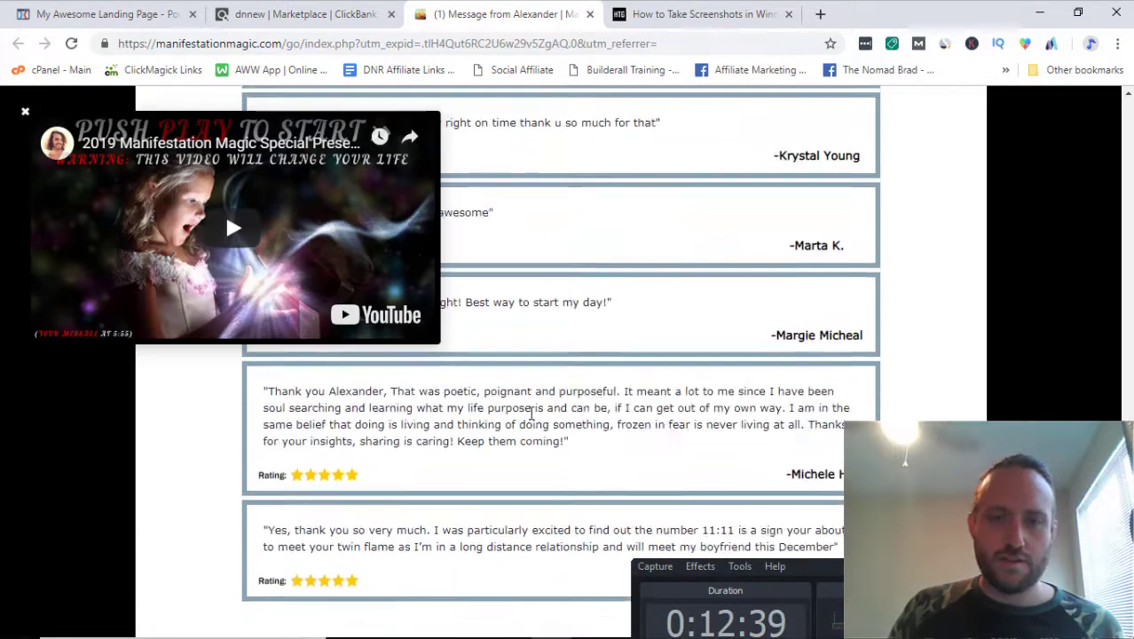
scroll(532, 416, "down", 3)
scroll(522, 423, "down", 6)
scroll(522, 424, "down", 5)
scroll(521, 425, "up", 1)
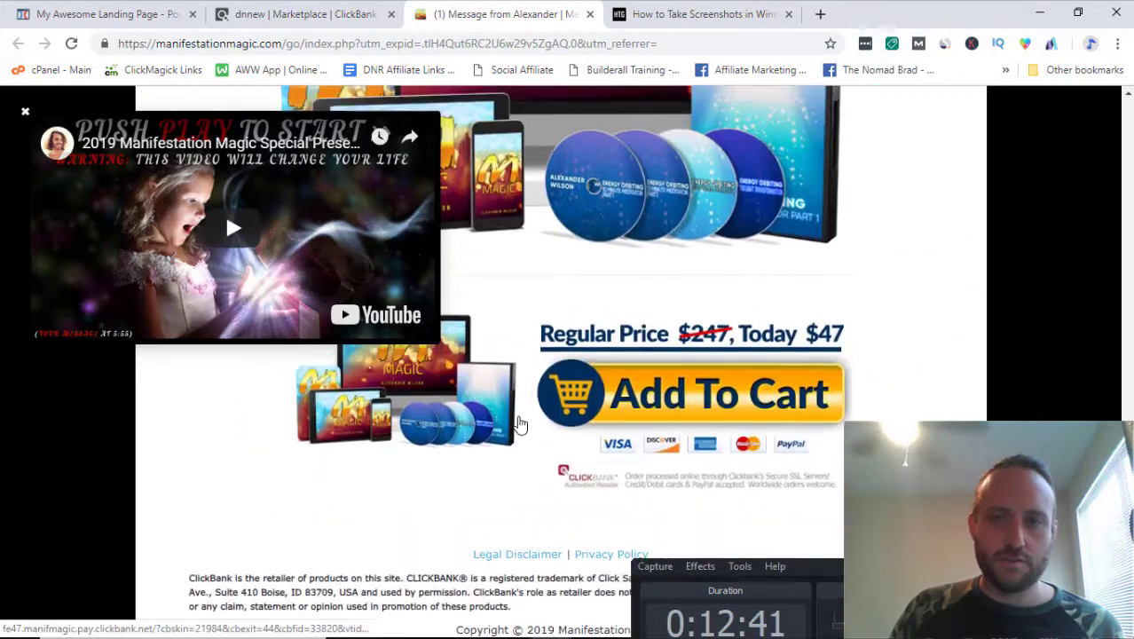
scroll(521, 424, "up", 4)
scroll(529, 402, "down", 1)
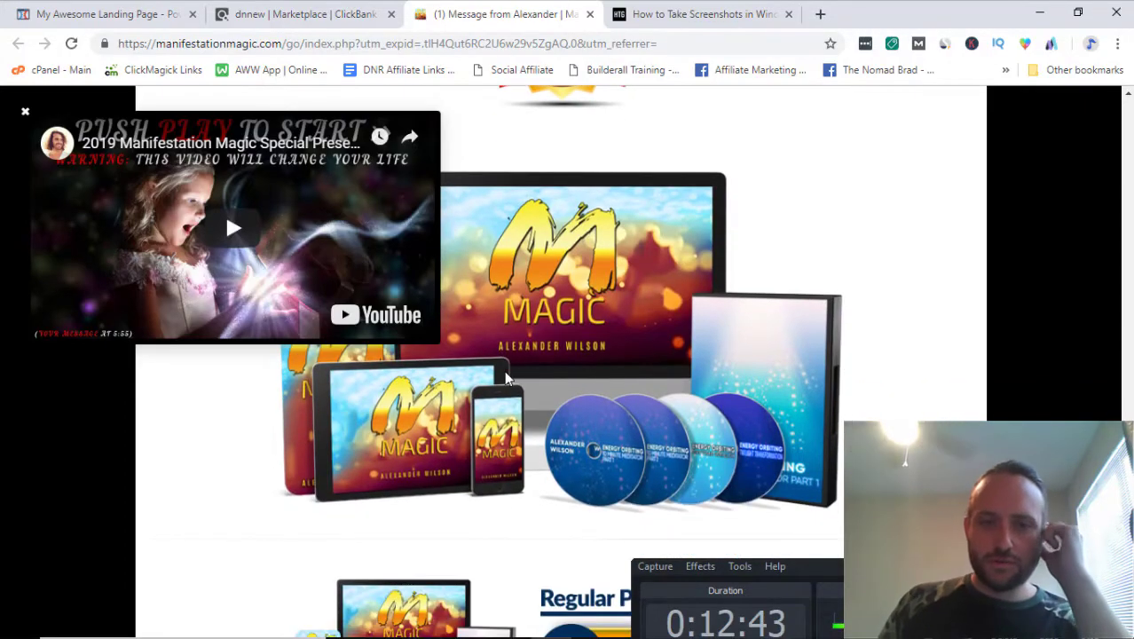
scroll(532, 380, "down", 4)
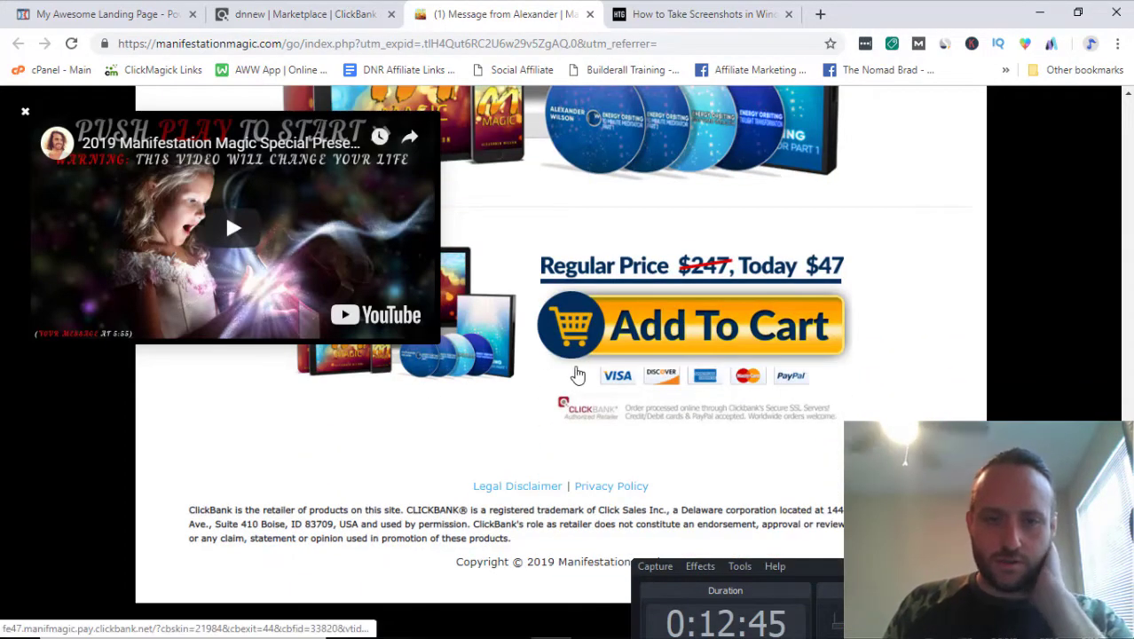
scroll(578, 373, "up", 5)
scroll(578, 373, "up", 5)
scroll(578, 374, "up", 4)
scroll(577, 373, "up", 5)
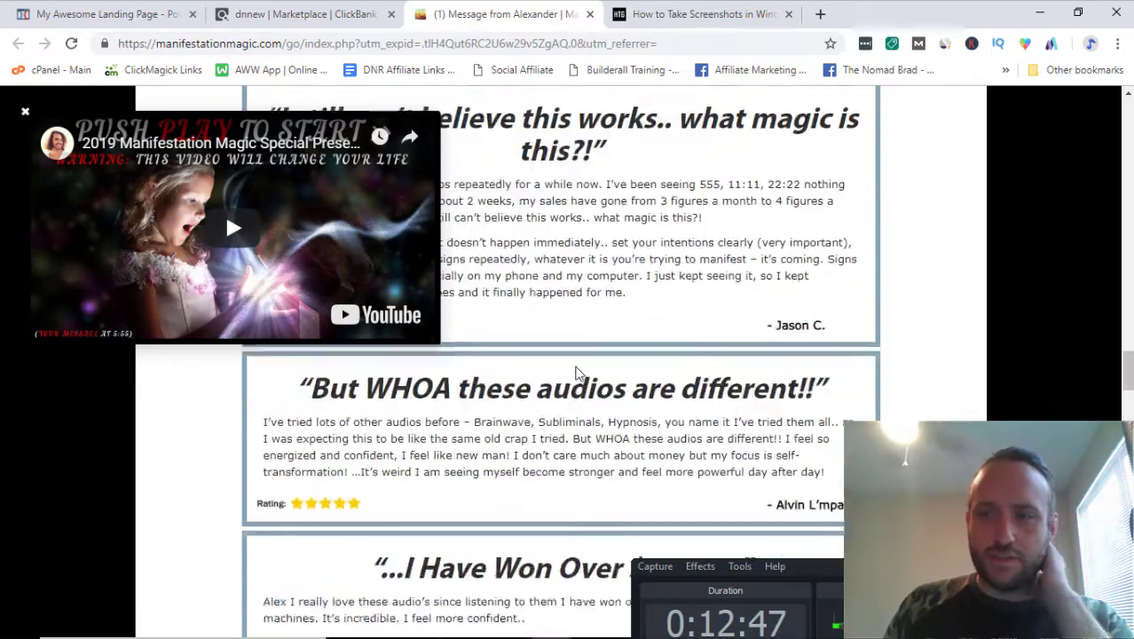
scroll(578, 373, "up", 5)
scroll(577, 374, "up", 5)
scroll(575, 369, "up", 5)
scroll(574, 367, "up", 5)
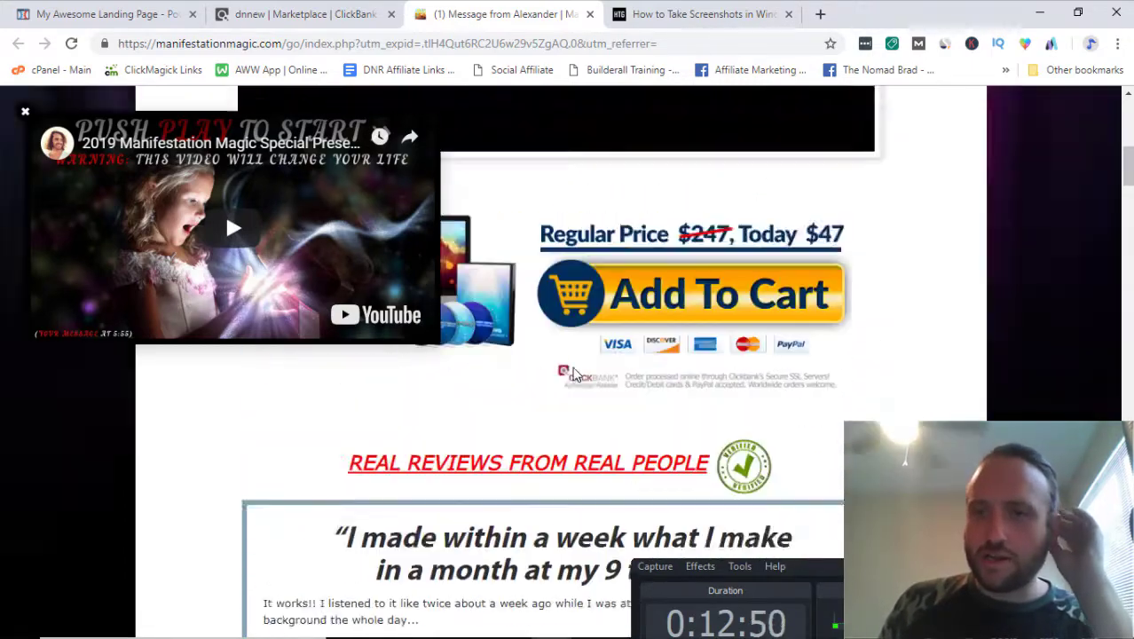
scroll(574, 369, "up", 4)
scroll(574, 373, "down", 2)
scroll(574, 378, "down", 3)
scroll(575, 378, "down", 2)
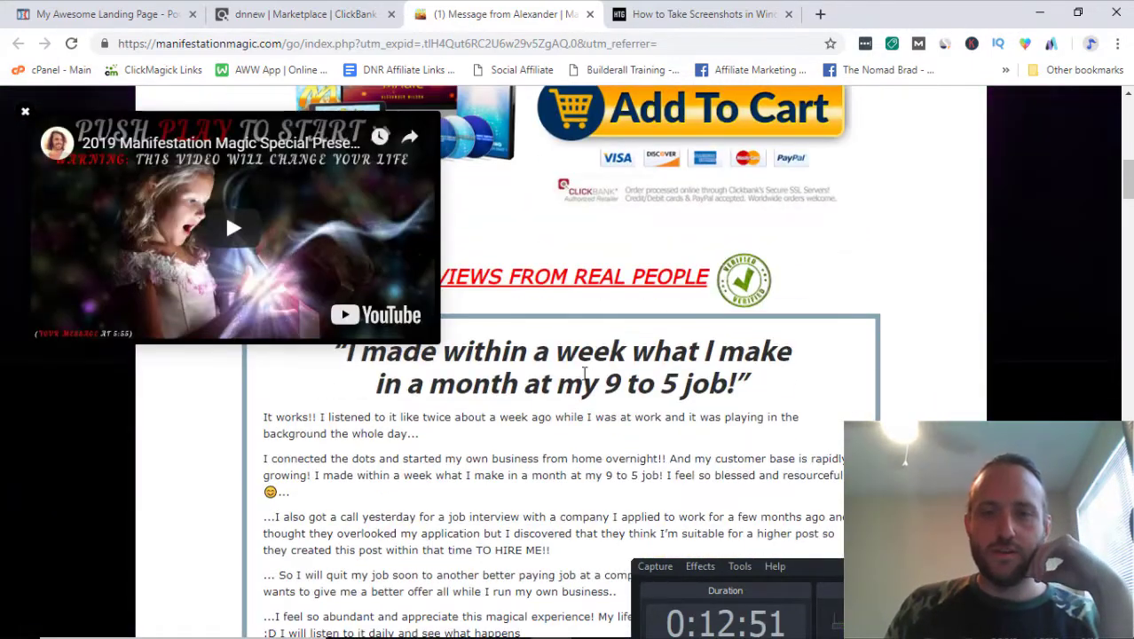
scroll(575, 372, "down", 1)
scroll(577, 365, "up", 2)
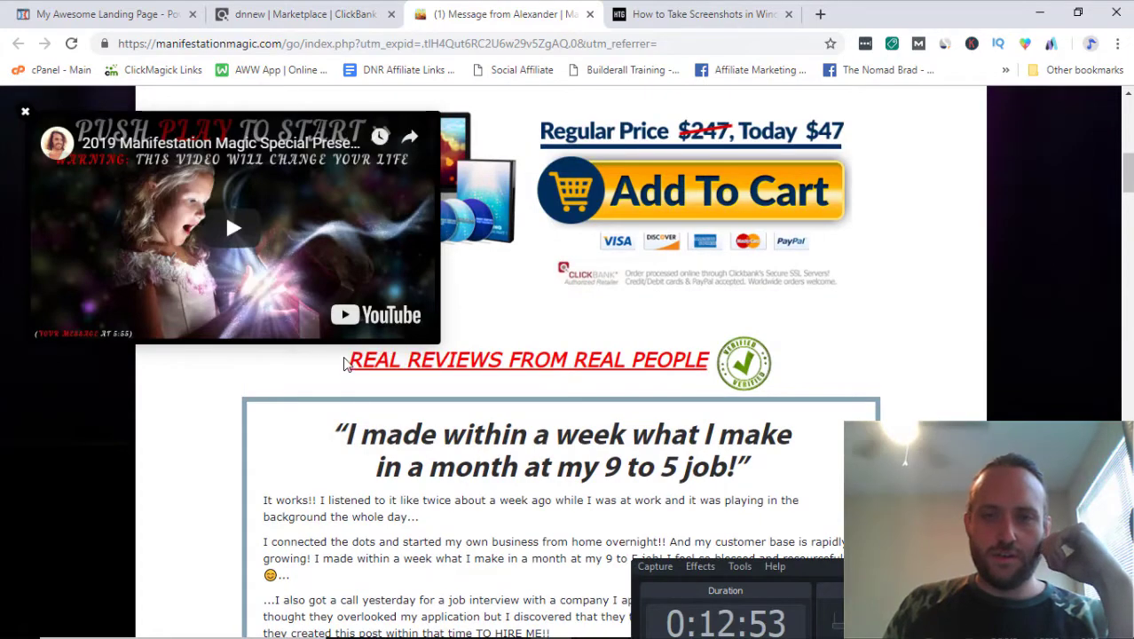
left_click(97, 14)
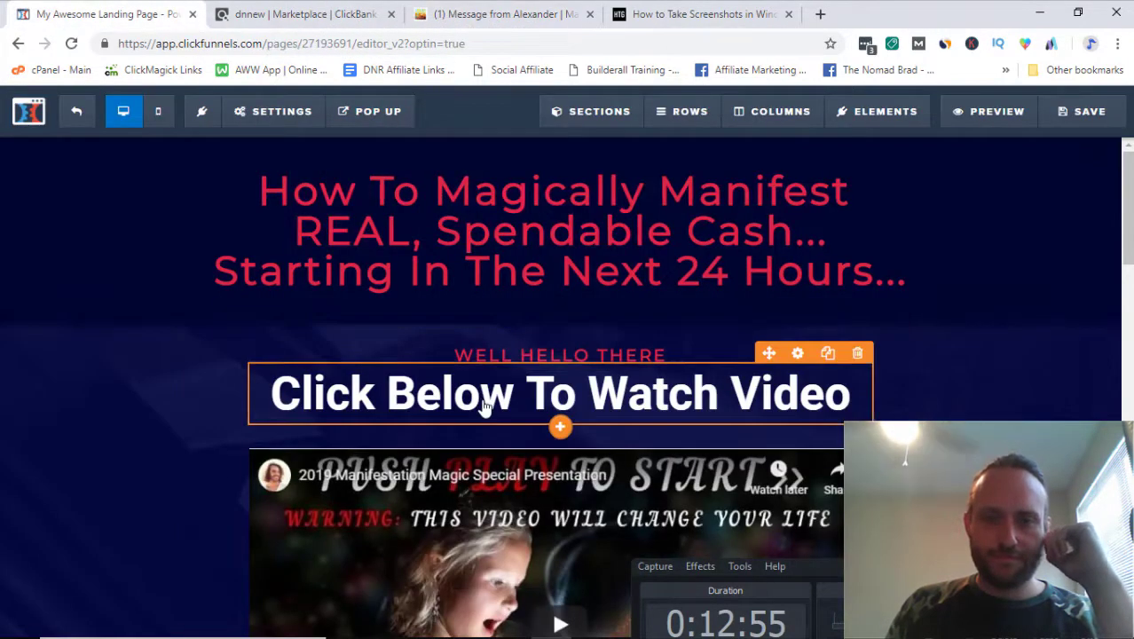
scroll(552, 357, "down", 3)
scroll(448, 208, "up", 2)
scroll(485, 248, "up", 1)
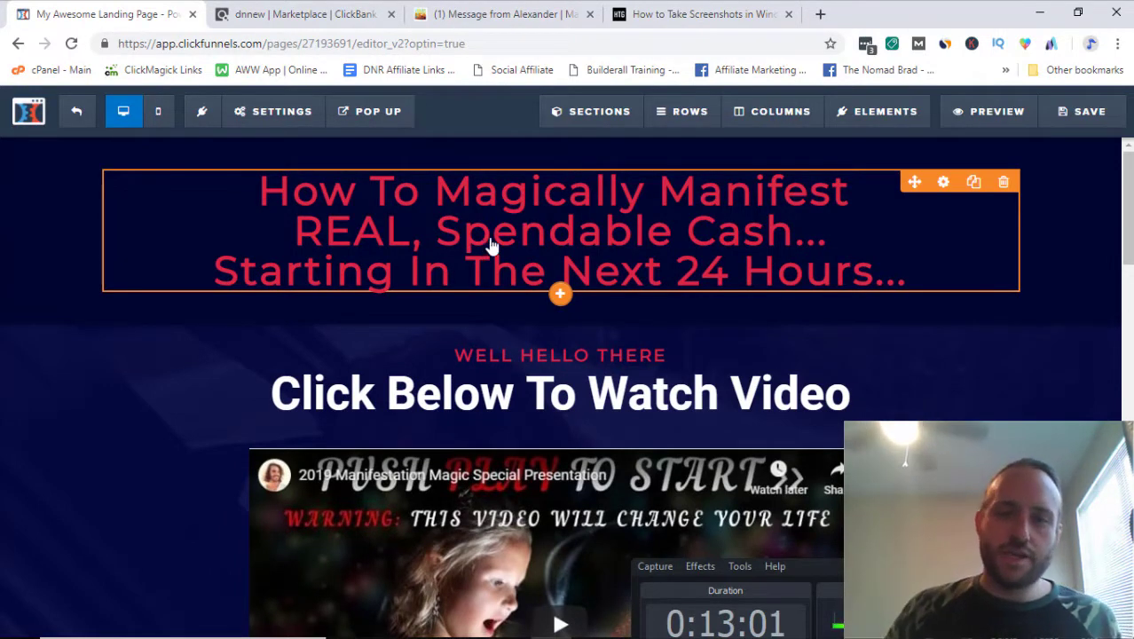
scroll(493, 246, "down", 1)
scroll(551, 441, "down", 1)
scroll(552, 372, "down", 2)
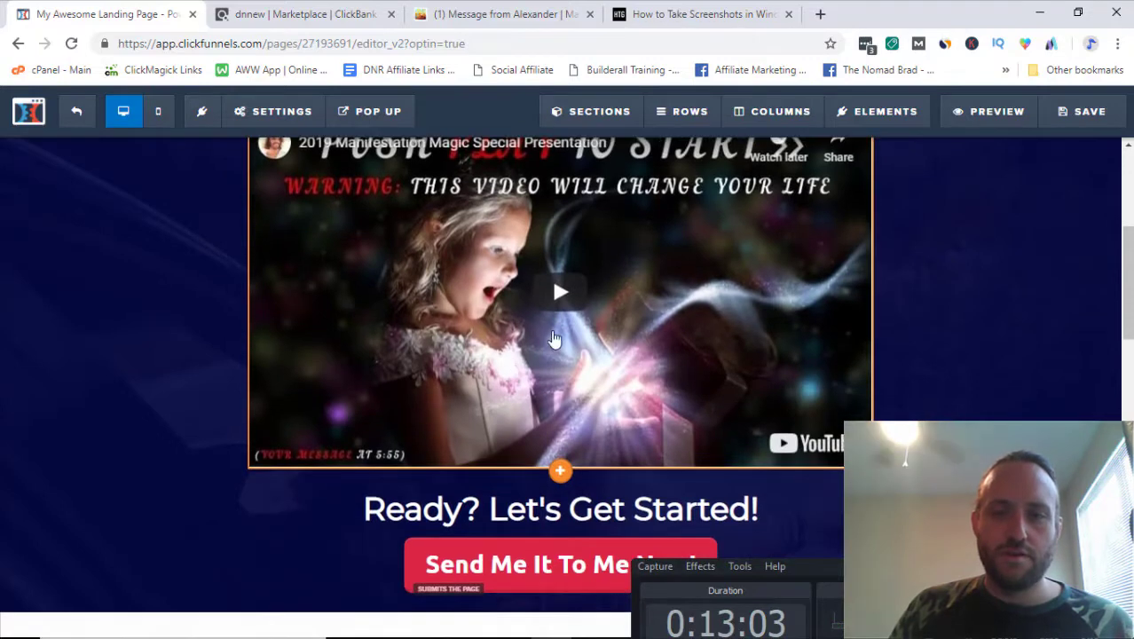
scroll(551, 337, "down", 2)
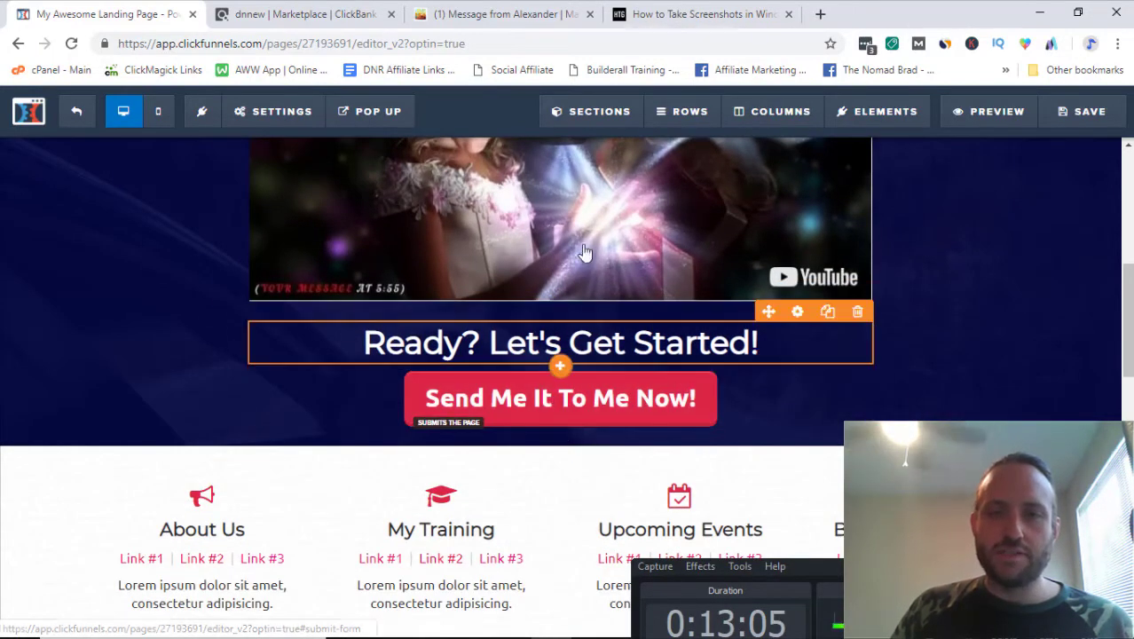
Generate and select the Manifestation Magic affiliate HopLink in ClickBank, then close the generator.
scroll(514, 267, "up", 1)
left_click(302, 14)
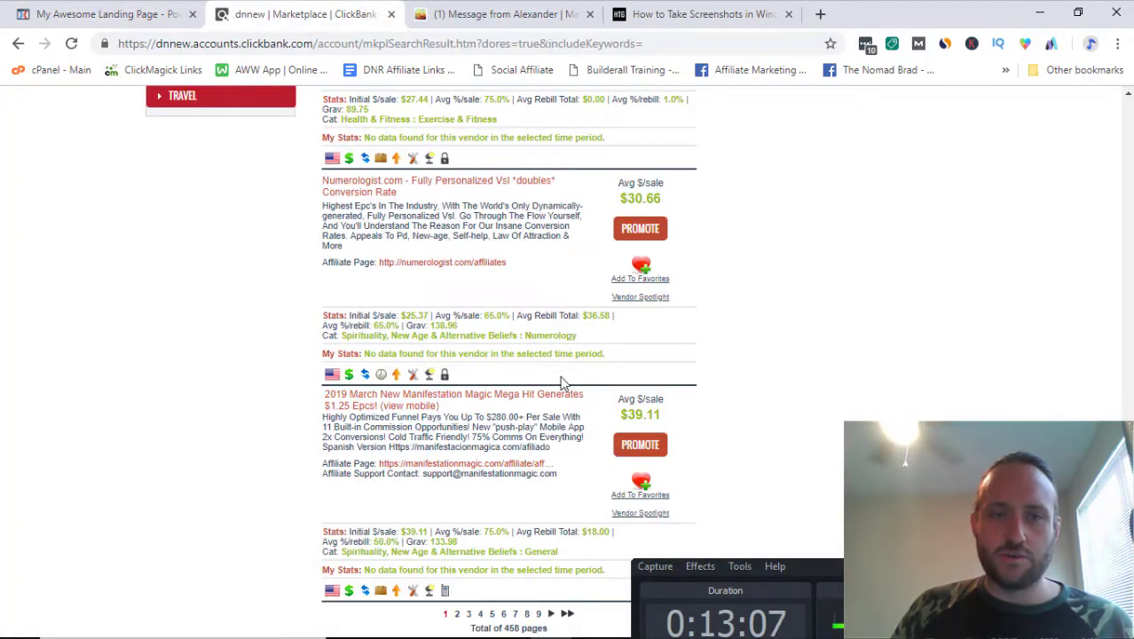
left_click(641, 446)
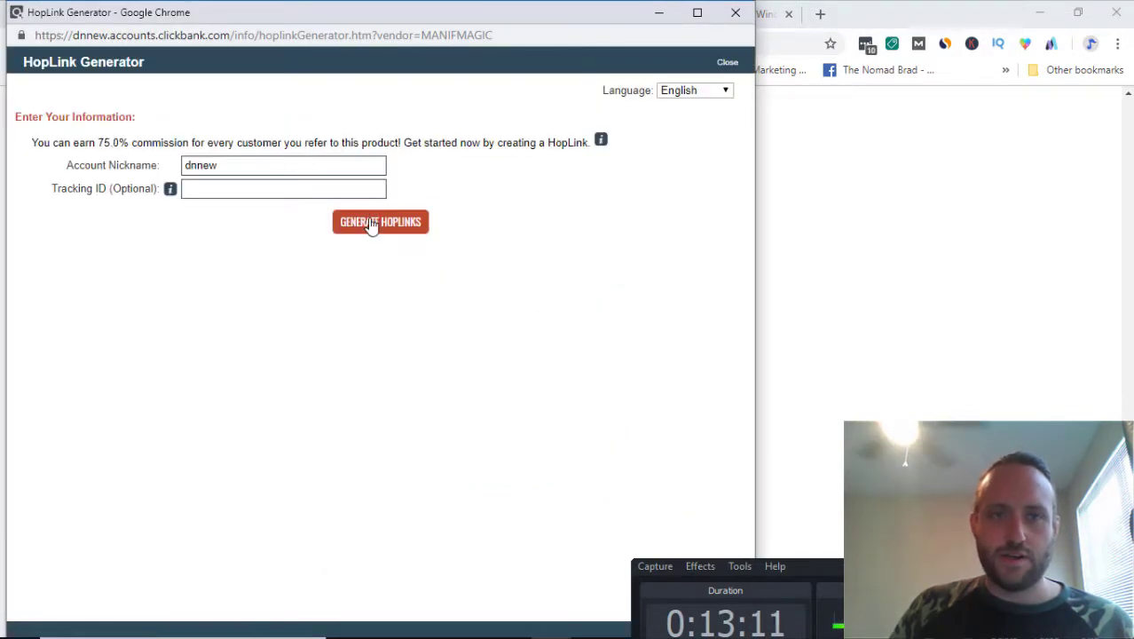
left_click(373, 222)
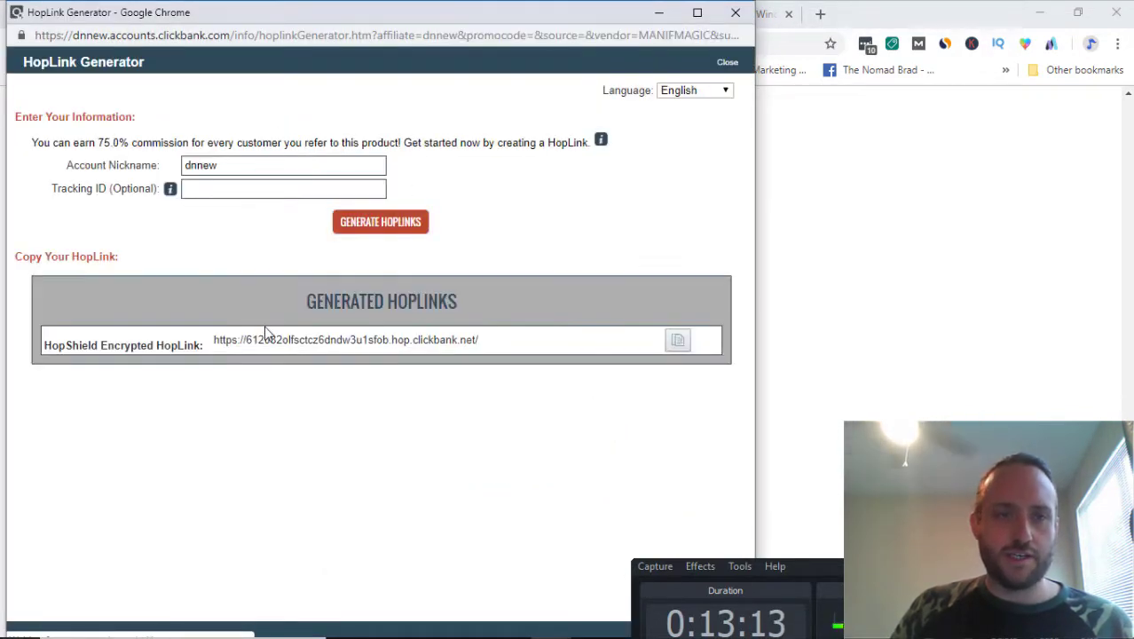
triple_click(273, 338)
key("ctrl+c")
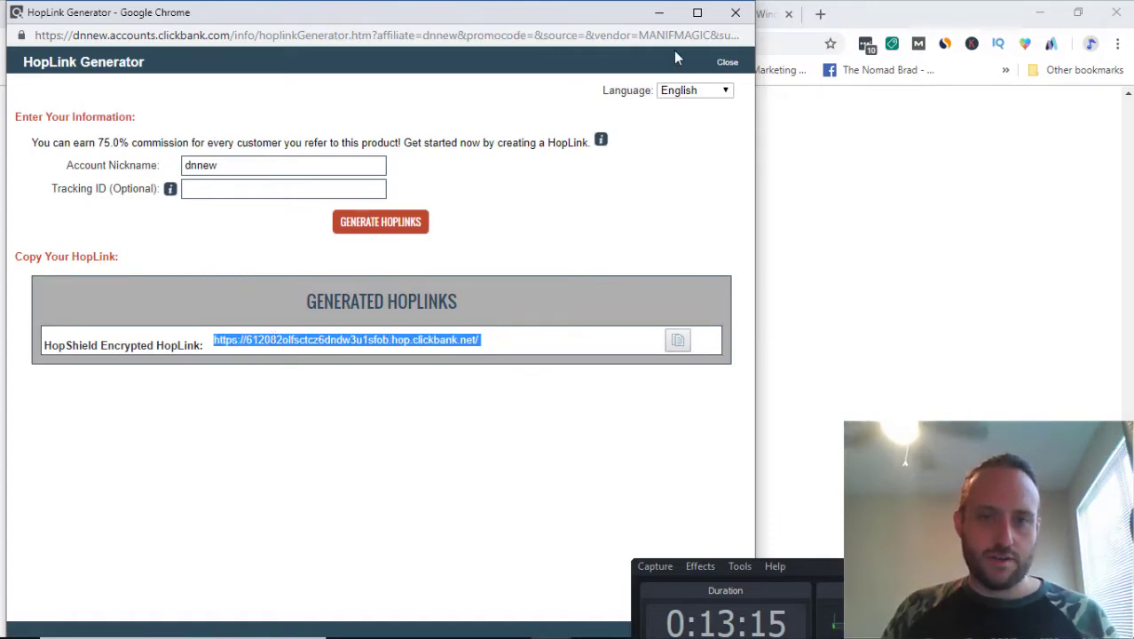
left_click(736, 13)
Set the video thumbnail image's on-click link to the pasted ClickBank HopLink.
left_click(102, 15)
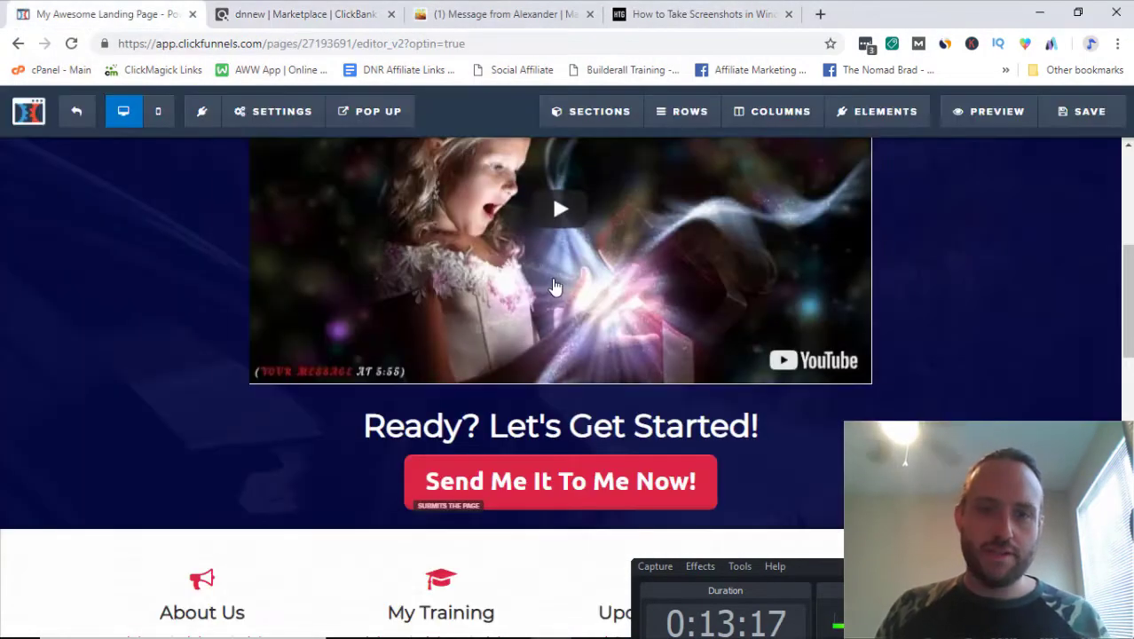
scroll(554, 287, "up", 3)
scroll(553, 287, "down", 1)
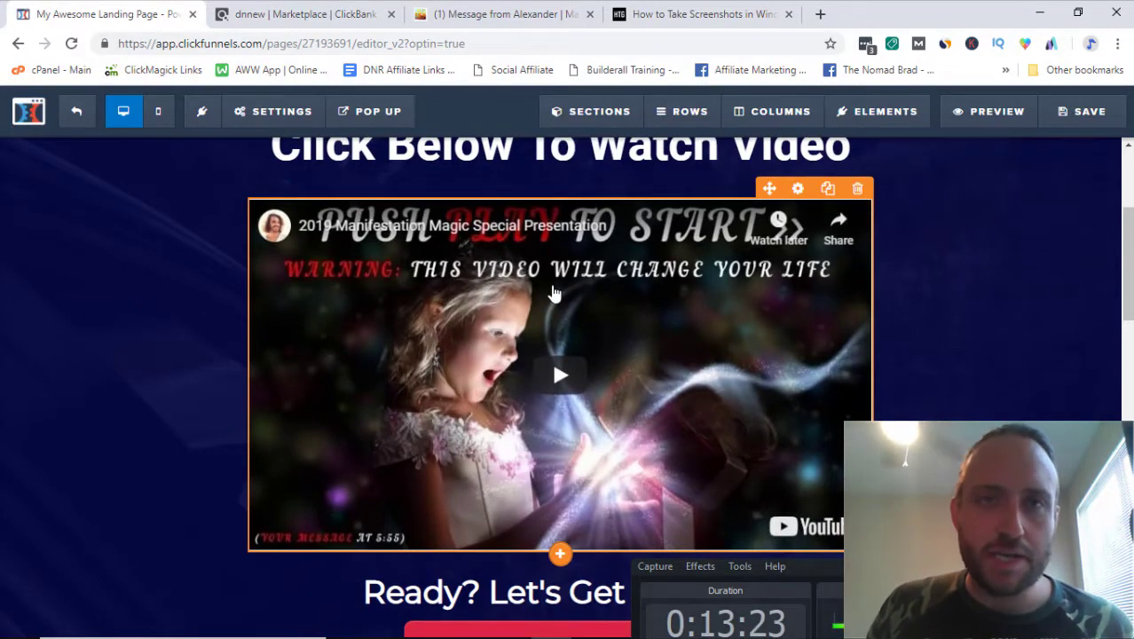
scroll(511, 403, "up", 2)
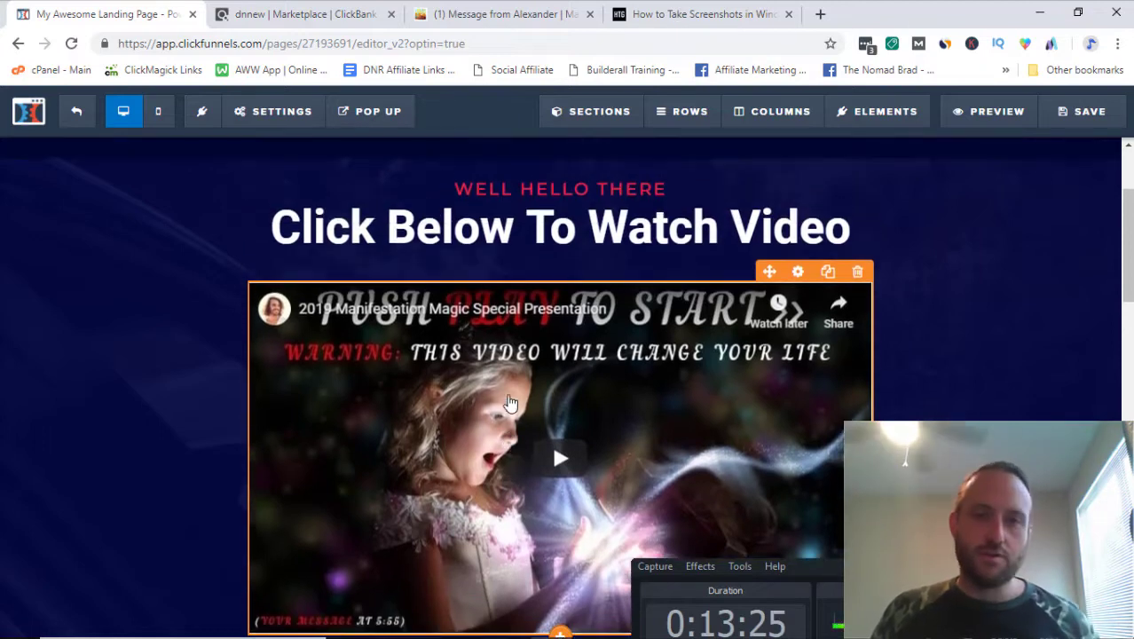
scroll(497, 404, "down", 2)
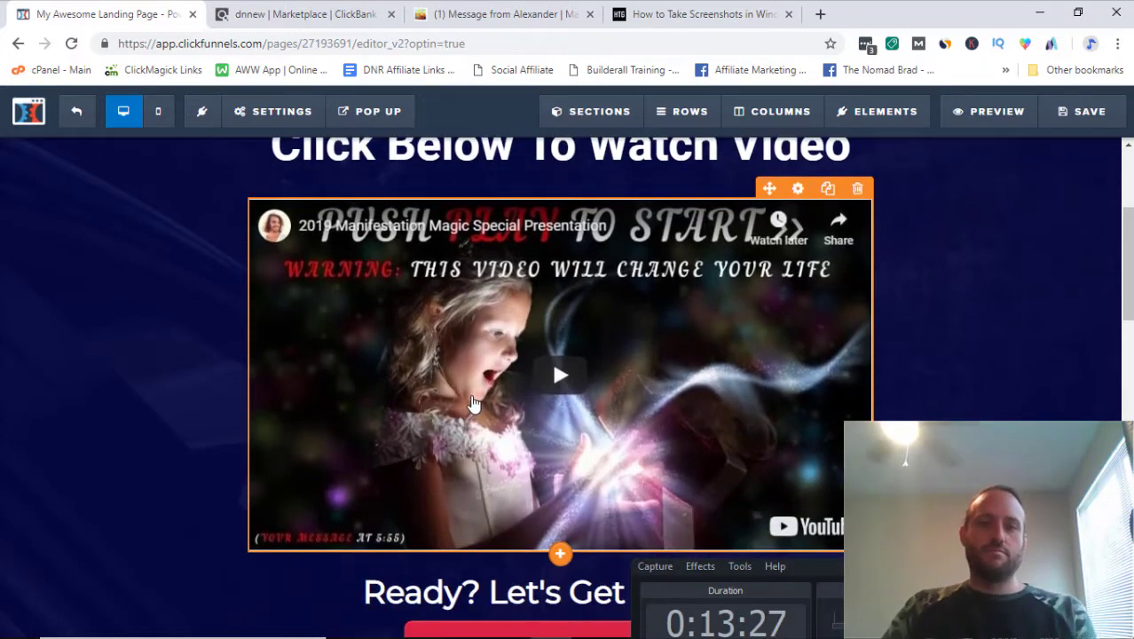
scroll(473, 404, "up", 1)
scroll(221, 377, "down", 1)
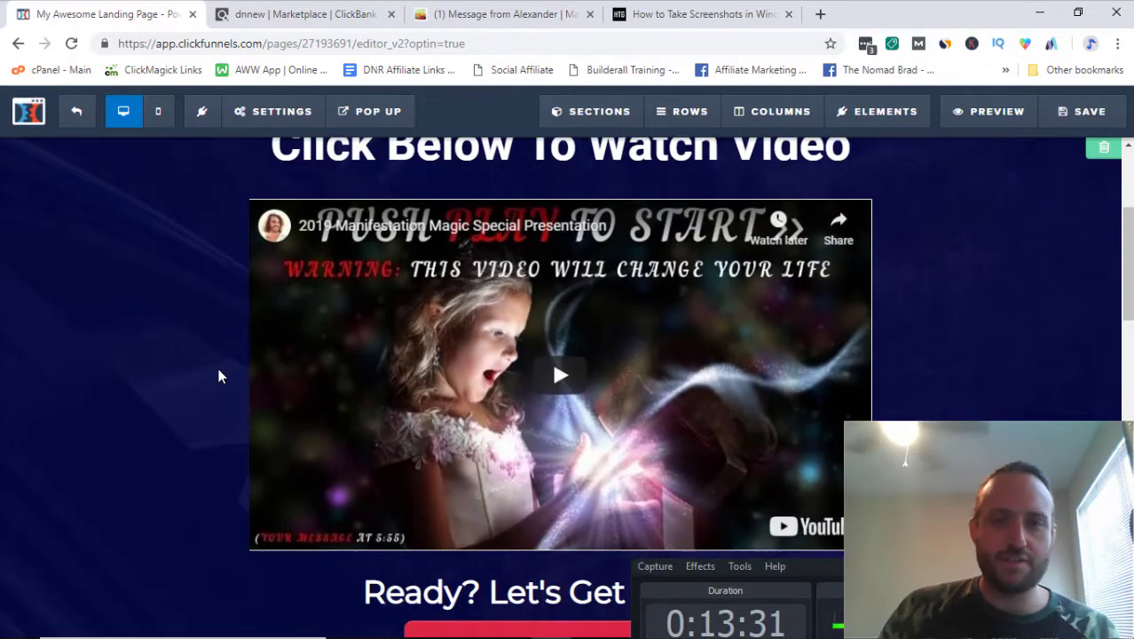
scroll(199, 348, "up", 3)
scroll(197, 336, "down", 2)
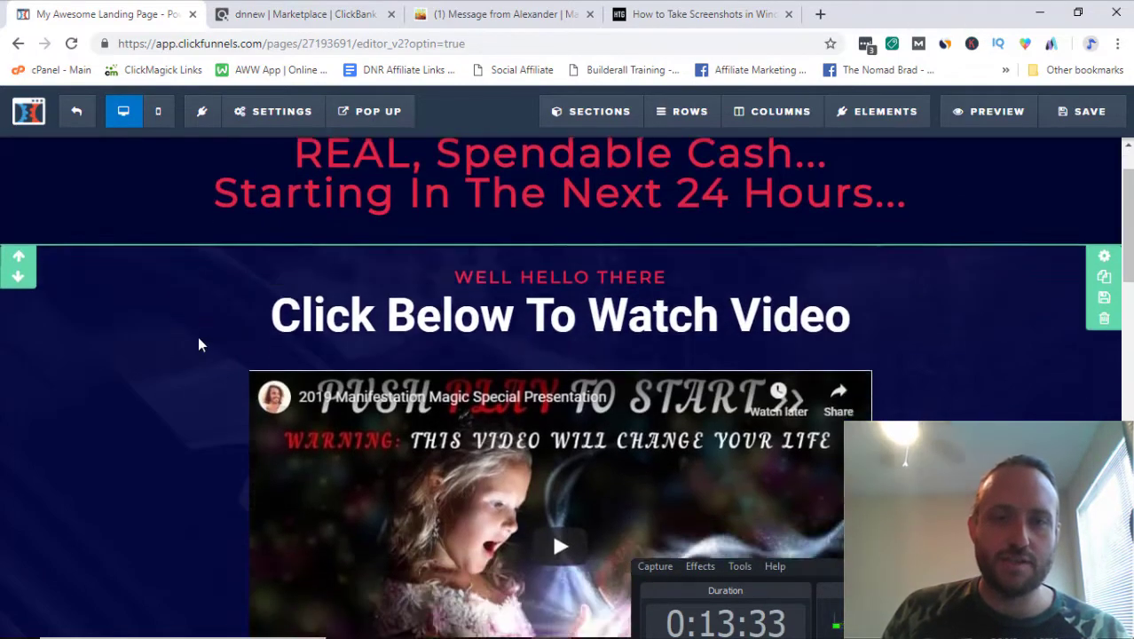
scroll(213, 338, "down", 2)
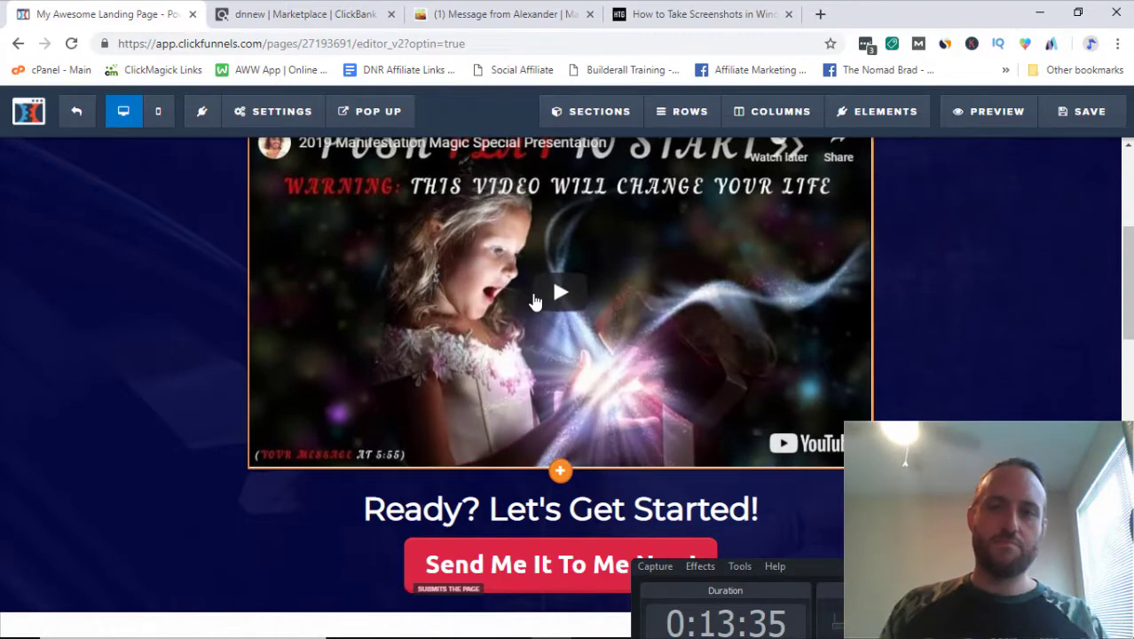
left_click(917, 286)
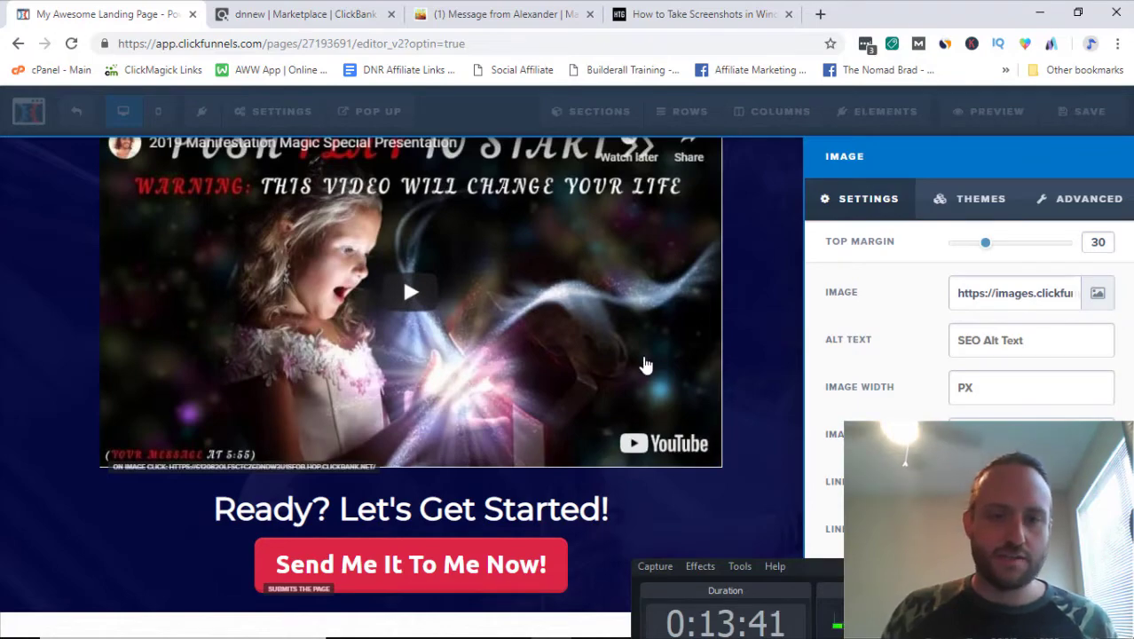
left_click(645, 366)
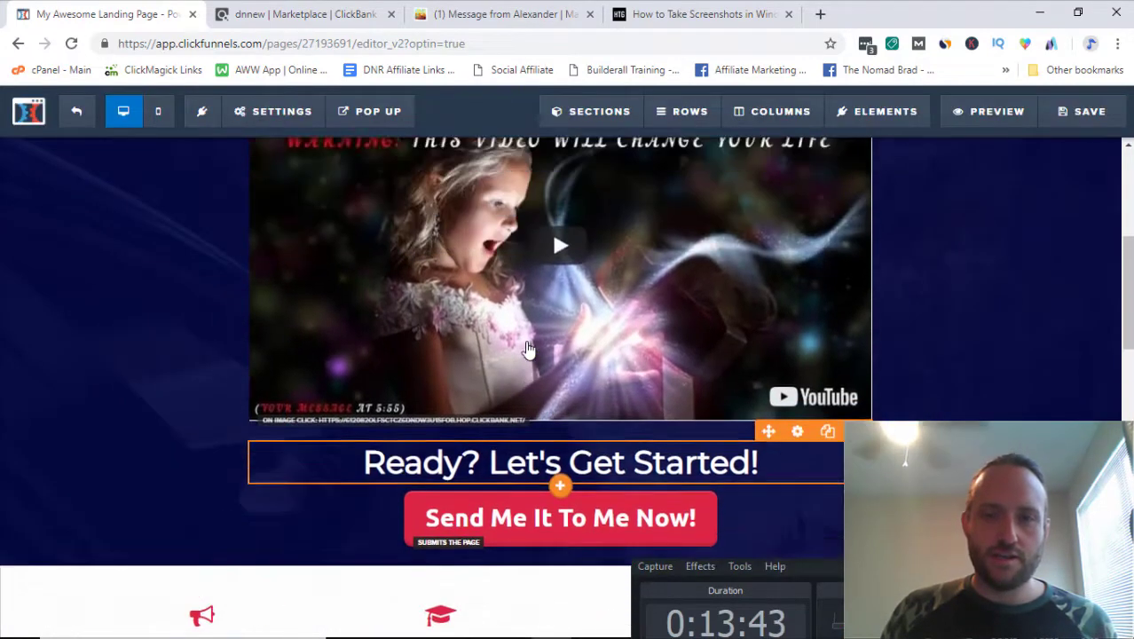
scroll(528, 348, "up", 1)
scroll(532, 372, "up", 1)
scroll(551, 429, "down", 3)
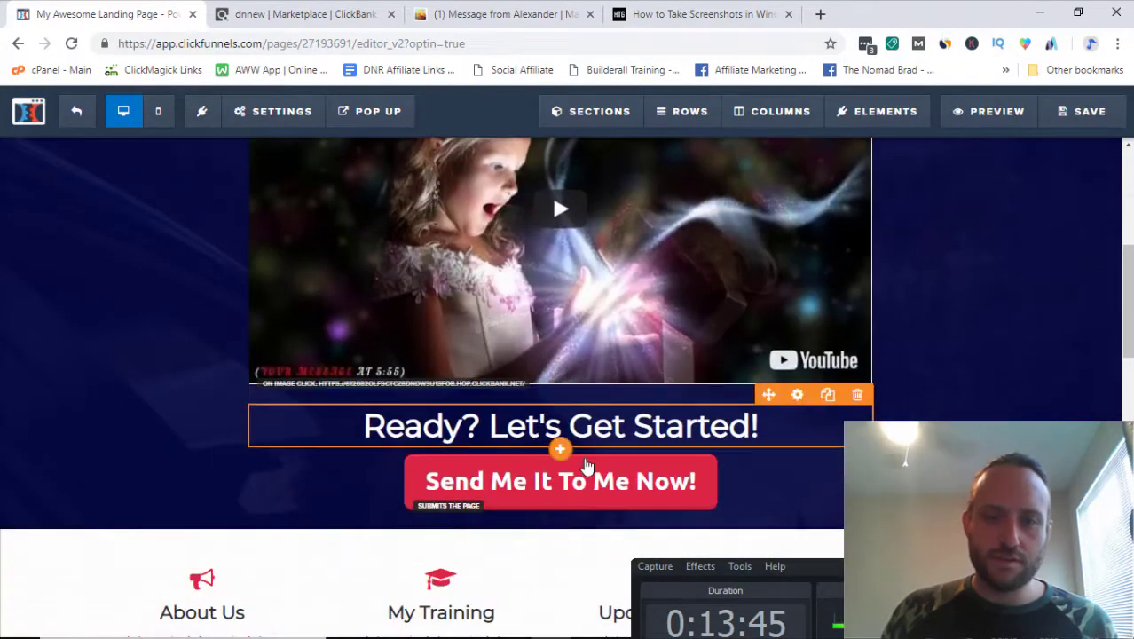
Set the red button's action to Go To Website URL with the ClickBank HopLink.
left_click(647, 386)
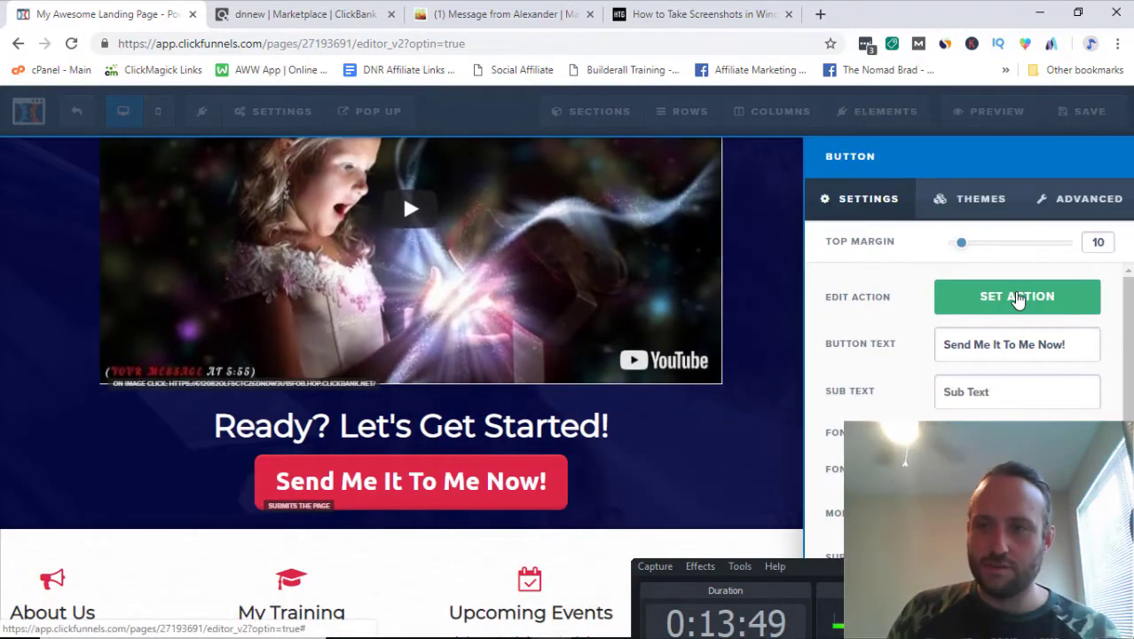
left_click(1016, 298)
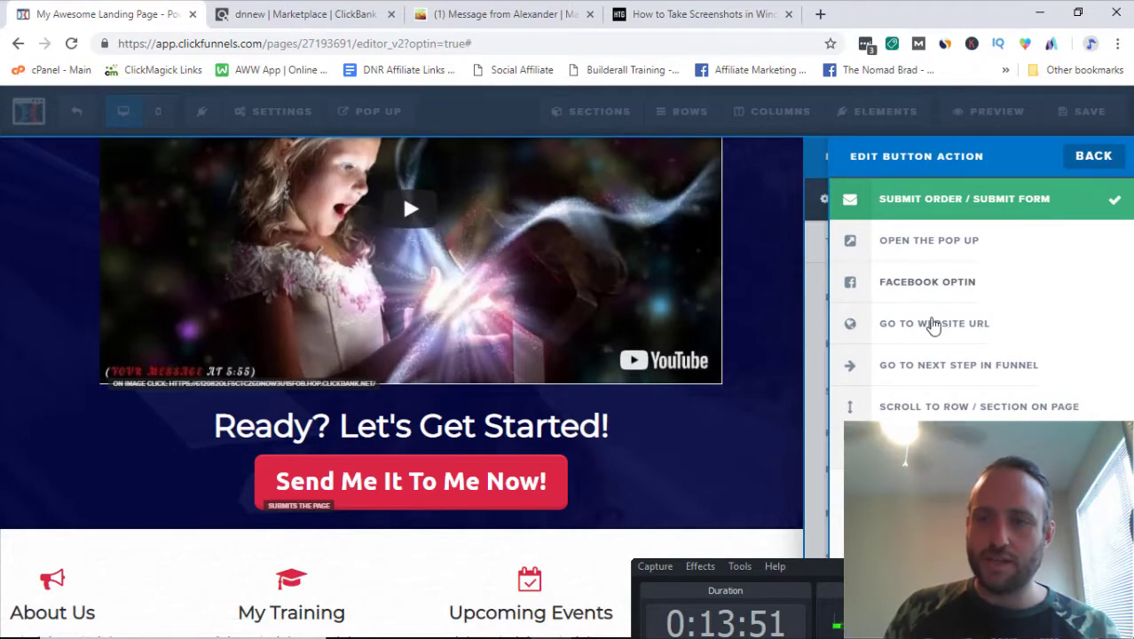
left_click(885, 345)
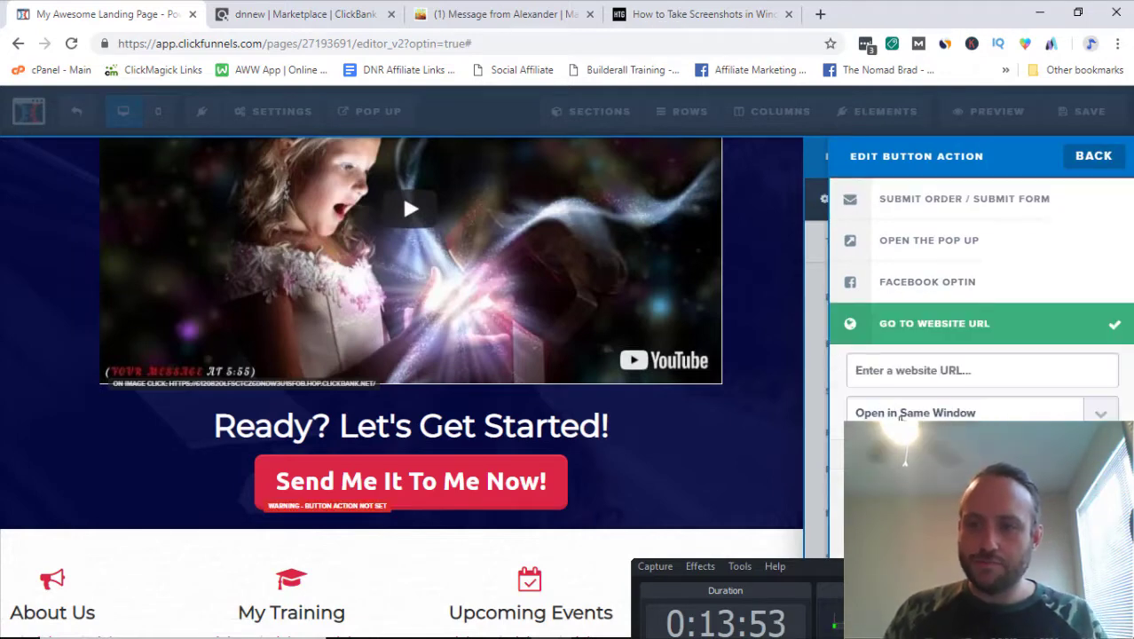
key("ctrl+v")
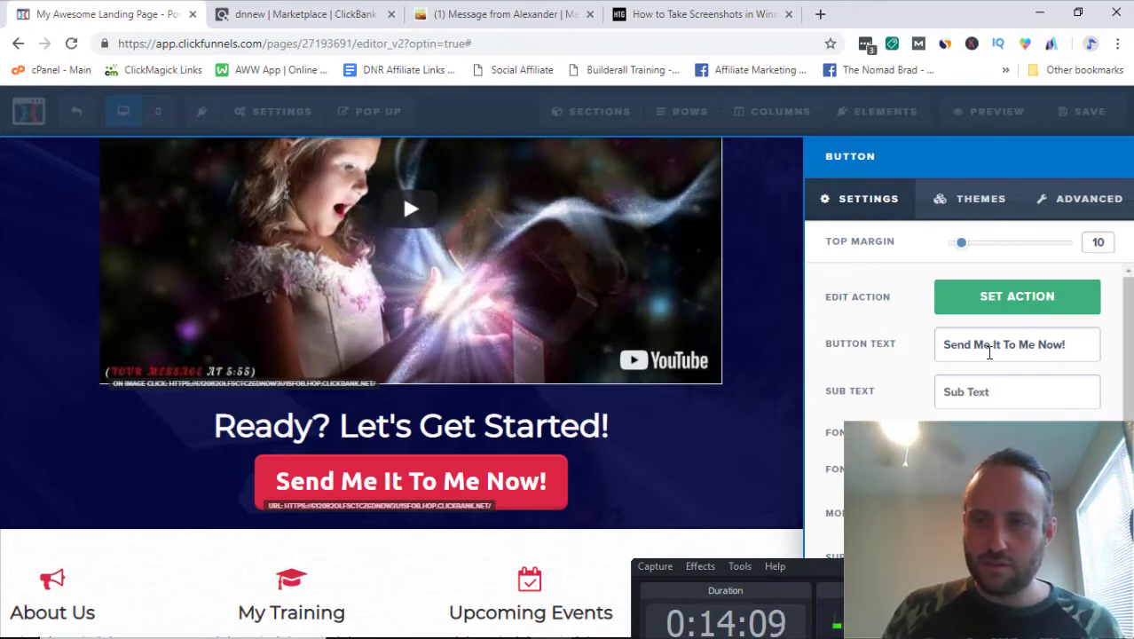
Change the red button's text to 'Click To Watch Free Presentation'.
type("Cl")
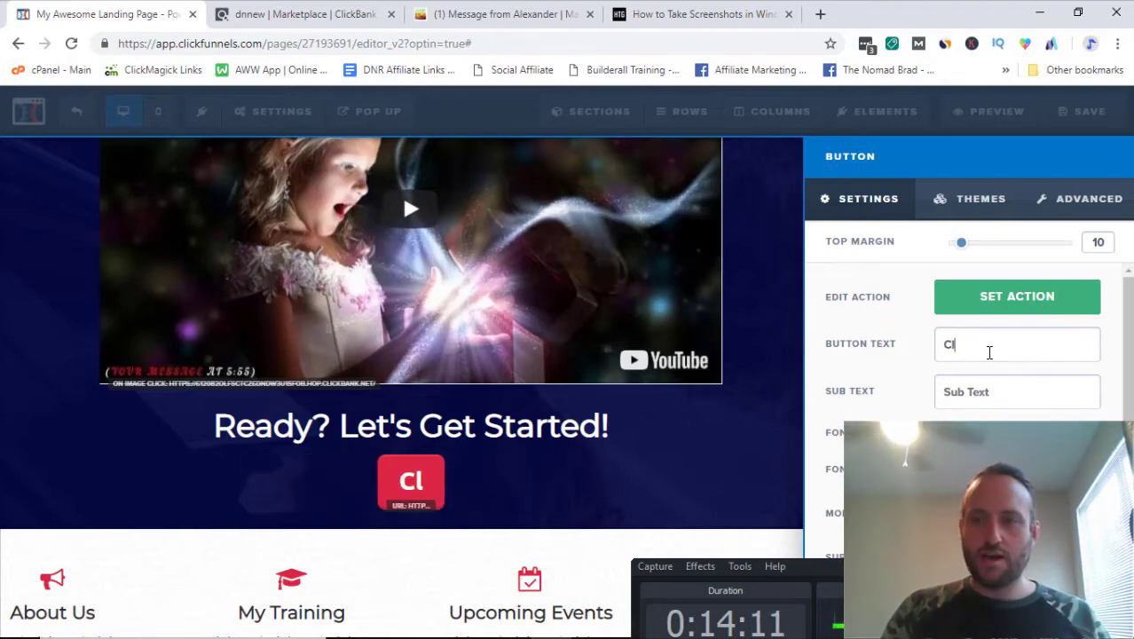
type("ick To Watch F")
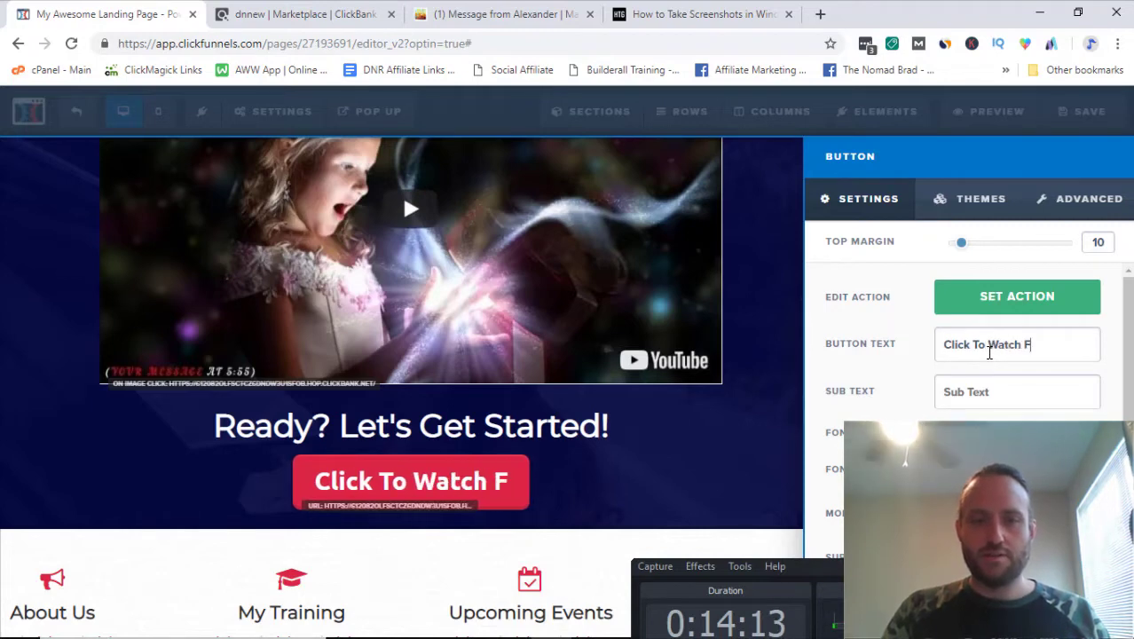
type("ree PResen")
key("BackSpace")
key("BackSpace")
key("BackSpace")
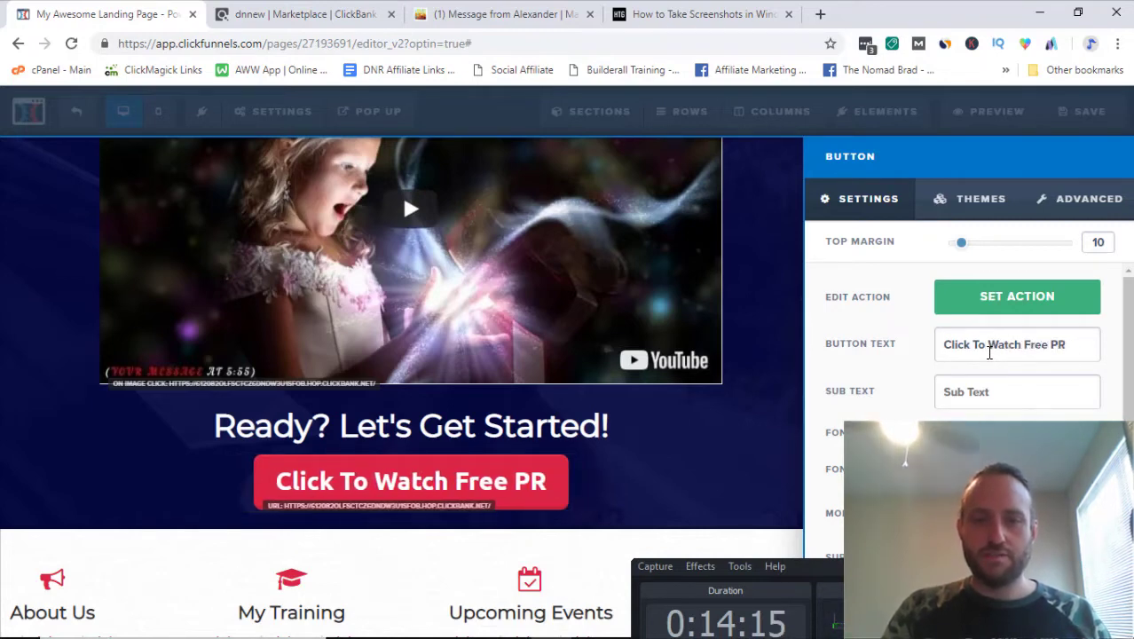
key("BackSpace")
type("resentation")
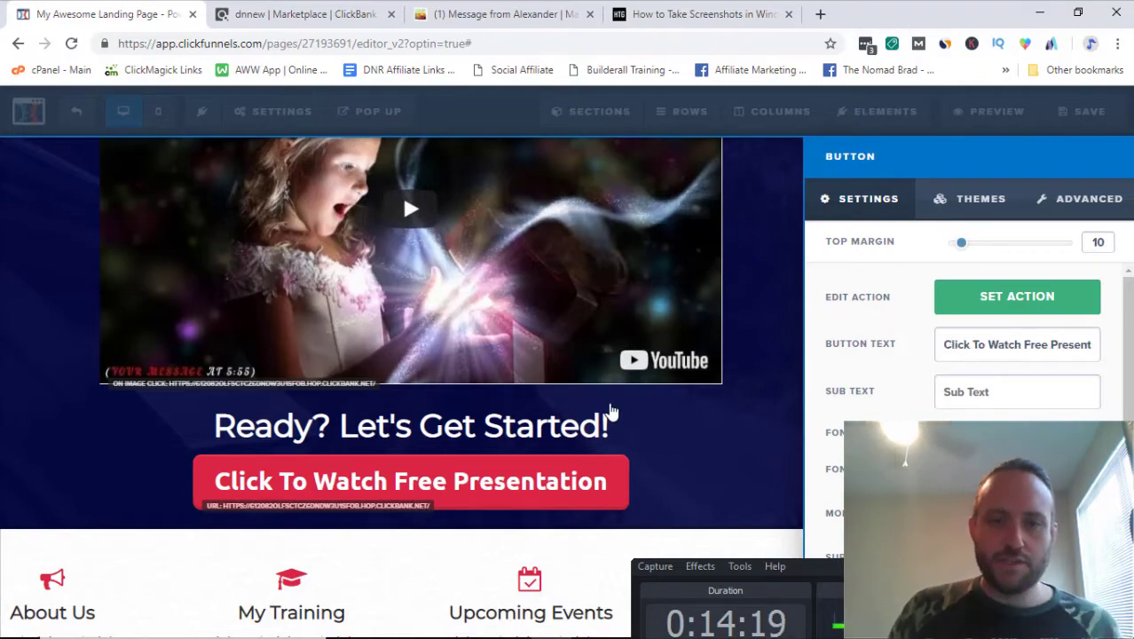
left_click(610, 411)
scroll(608, 324, "down", 2)
scroll(809, 271, "down", 3)
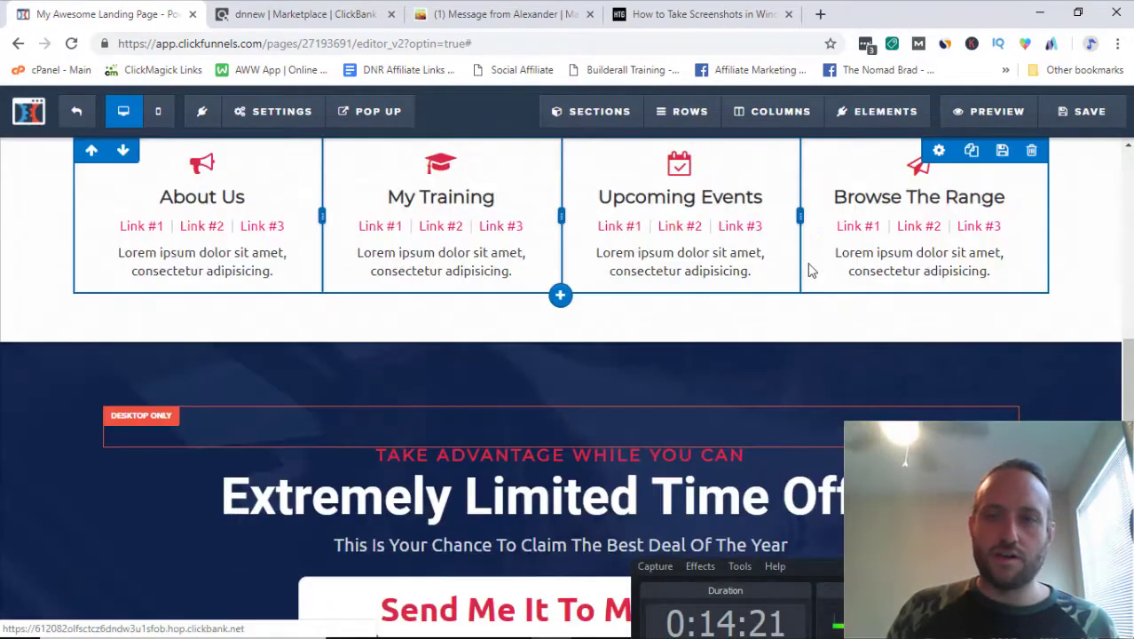
scroll(843, 229, "up", 2)
left_click(456, 14)
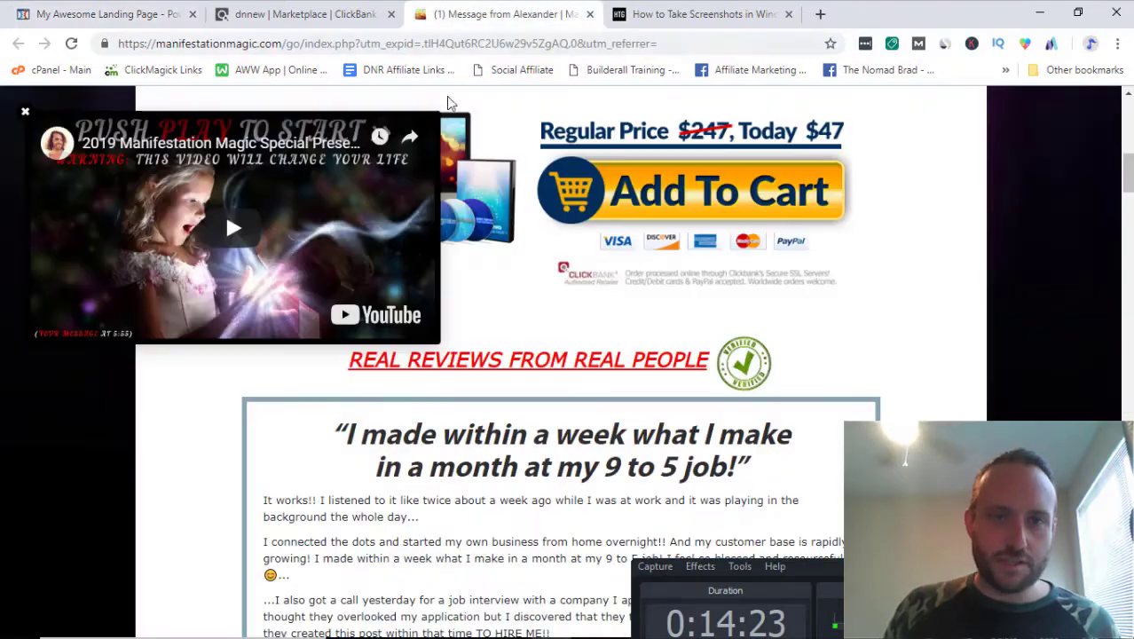
scroll(321, 371, "down", 2)
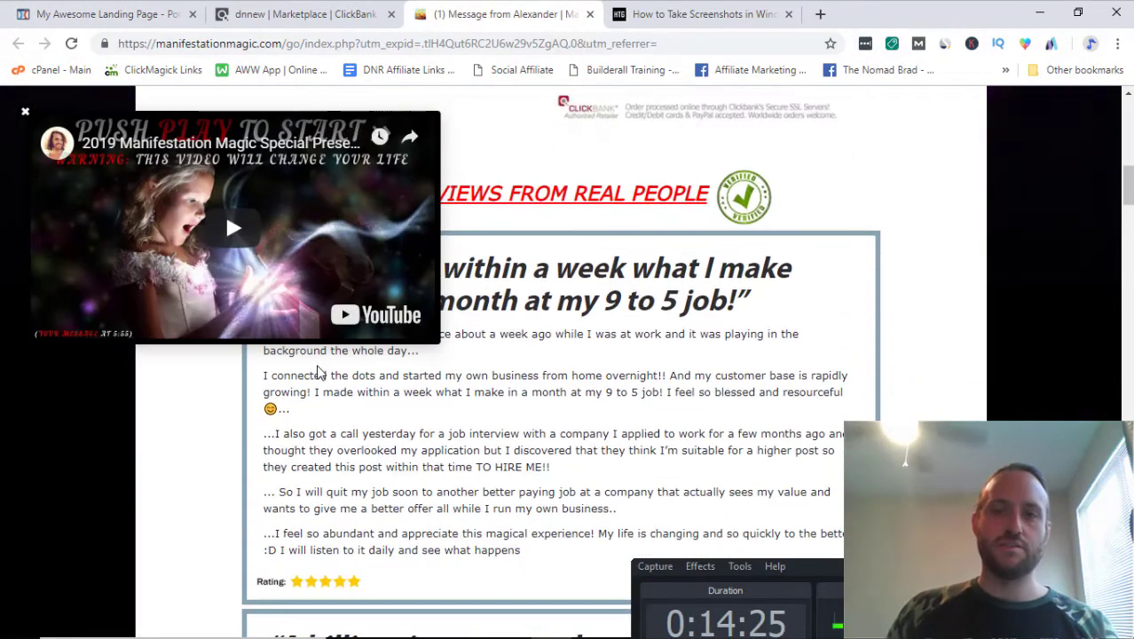
scroll(321, 371, "down", 4)
scroll(324, 381, "down", 4)
scroll(330, 399, "down", 5)
scroll(338, 419, "down", 4)
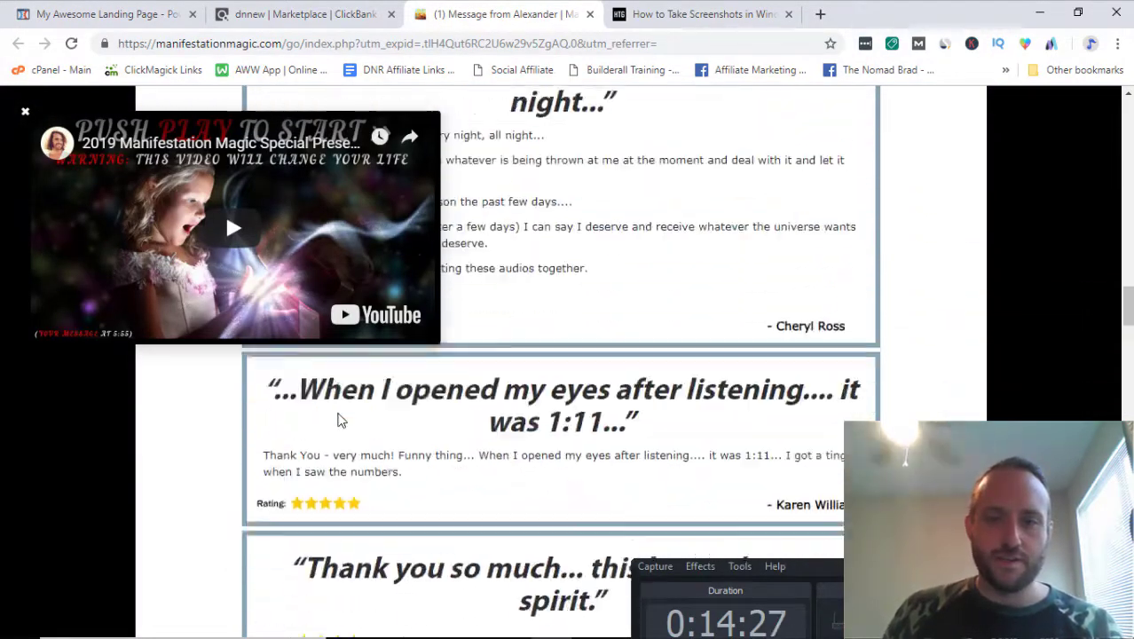
scroll(340, 418, "down", 1)
scroll(346, 413, "down", 5)
scroll(353, 410, "down", 5)
scroll(359, 406, "down", 1)
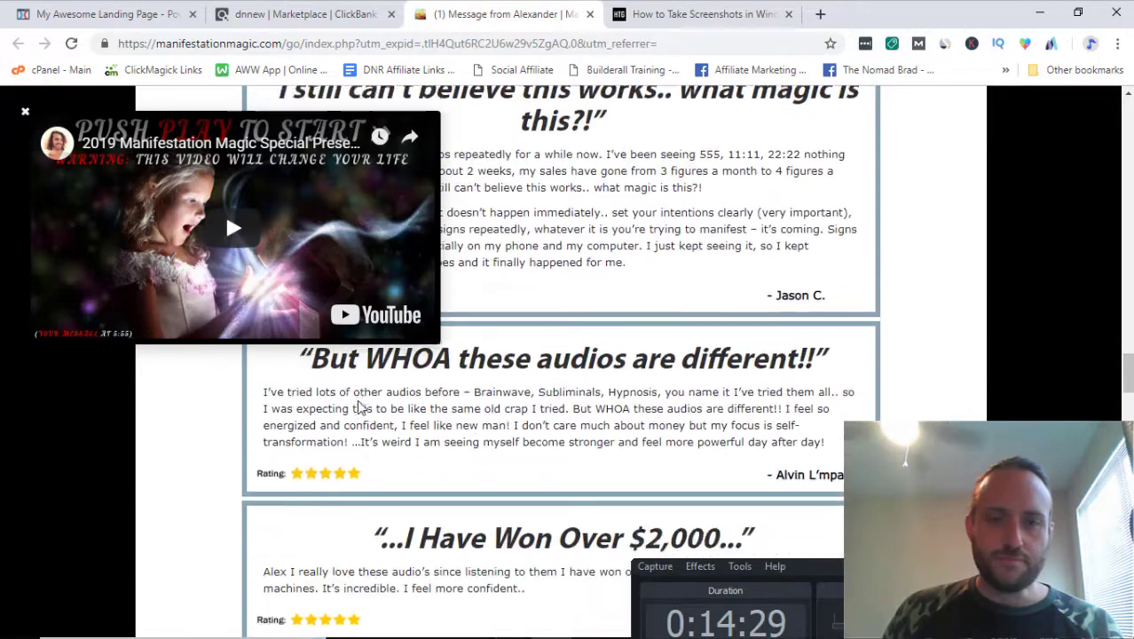
scroll(362, 405, "down", 5)
scroll(365, 405, "down", 4)
scroll(367, 404, "down", 5)
scroll(371, 402, "down", 4)
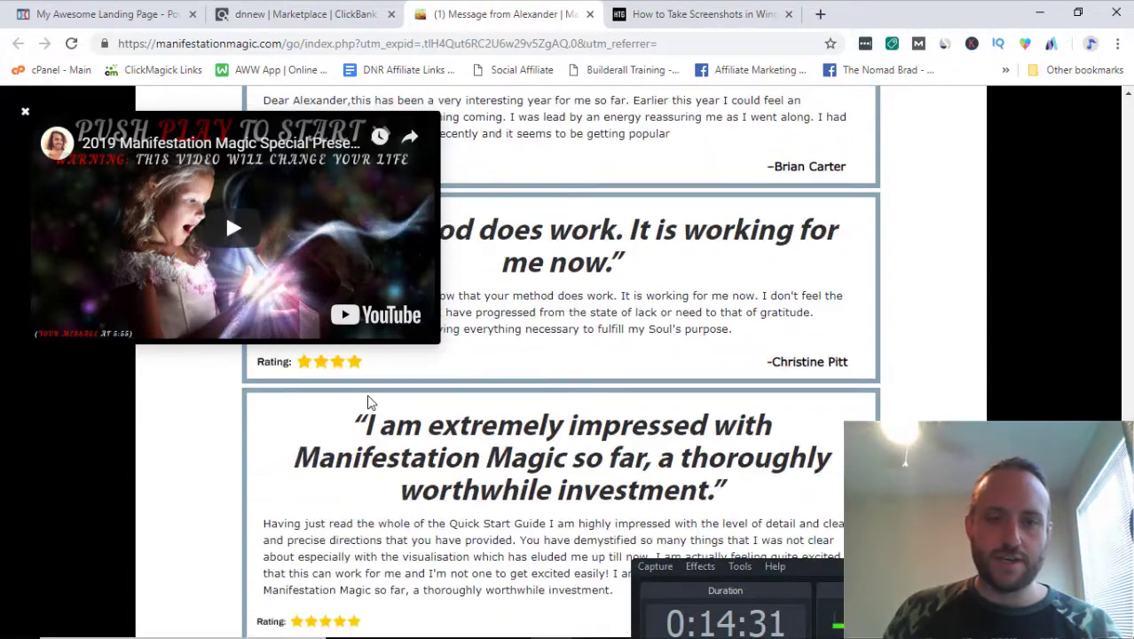
scroll(371, 402, "down", 4)
scroll(379, 423, "up", 1)
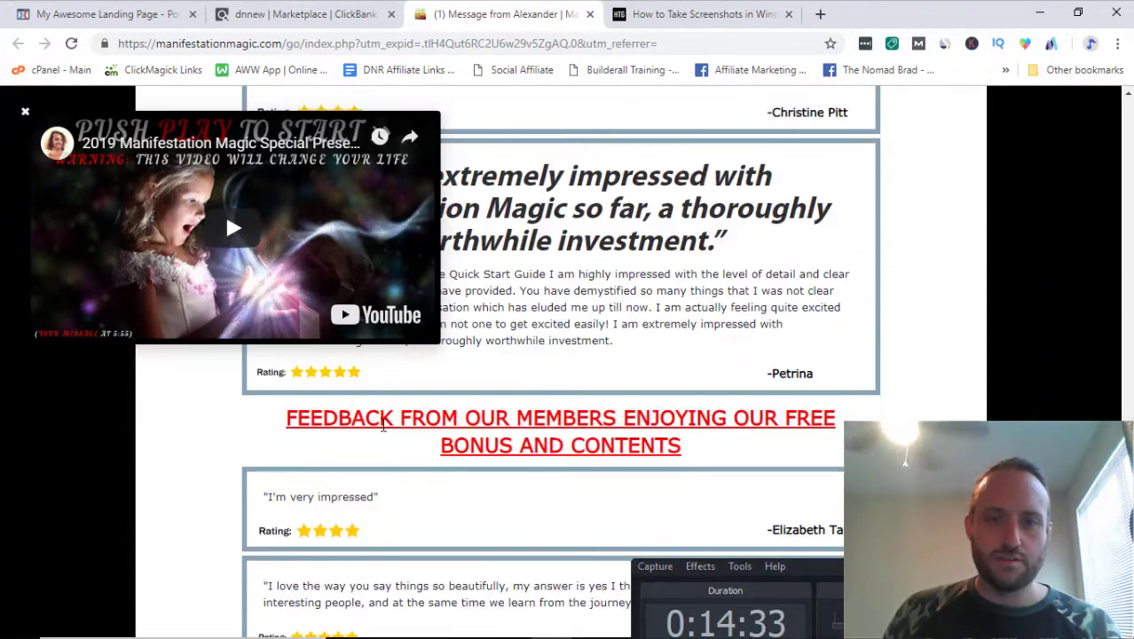
scroll(383, 426, "down", 5)
scroll(384, 429, "down", 6)
scroll(386, 431, "up", 9)
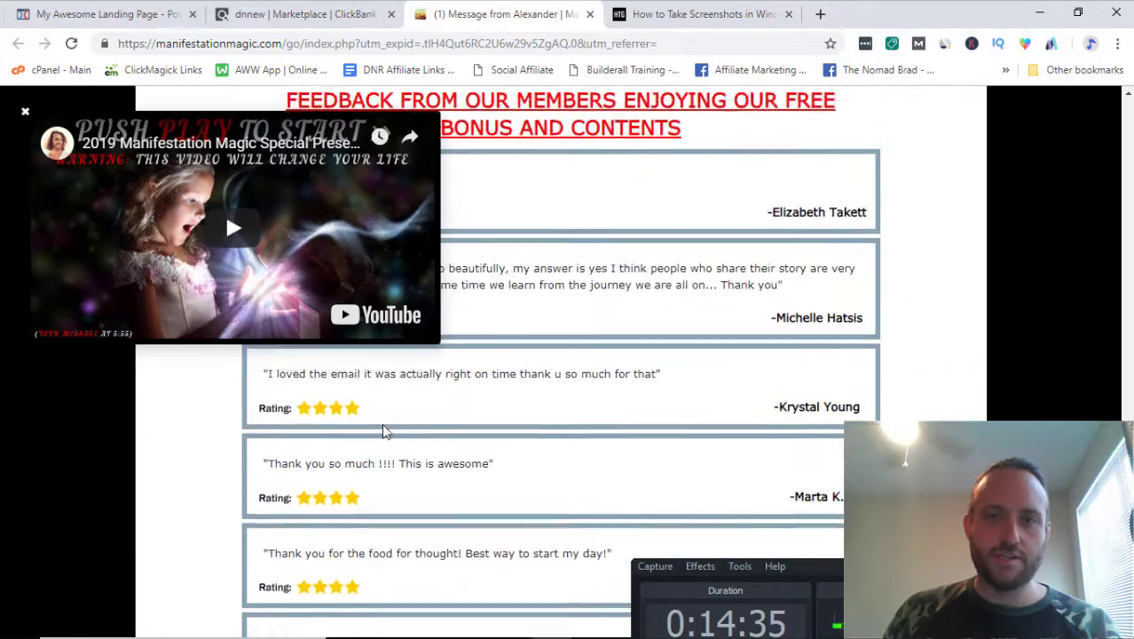
scroll(384, 430, "down", 5)
scroll(385, 425, "down", 5)
scroll(385, 426, "down", 5)
scroll(417, 453, "down", 5)
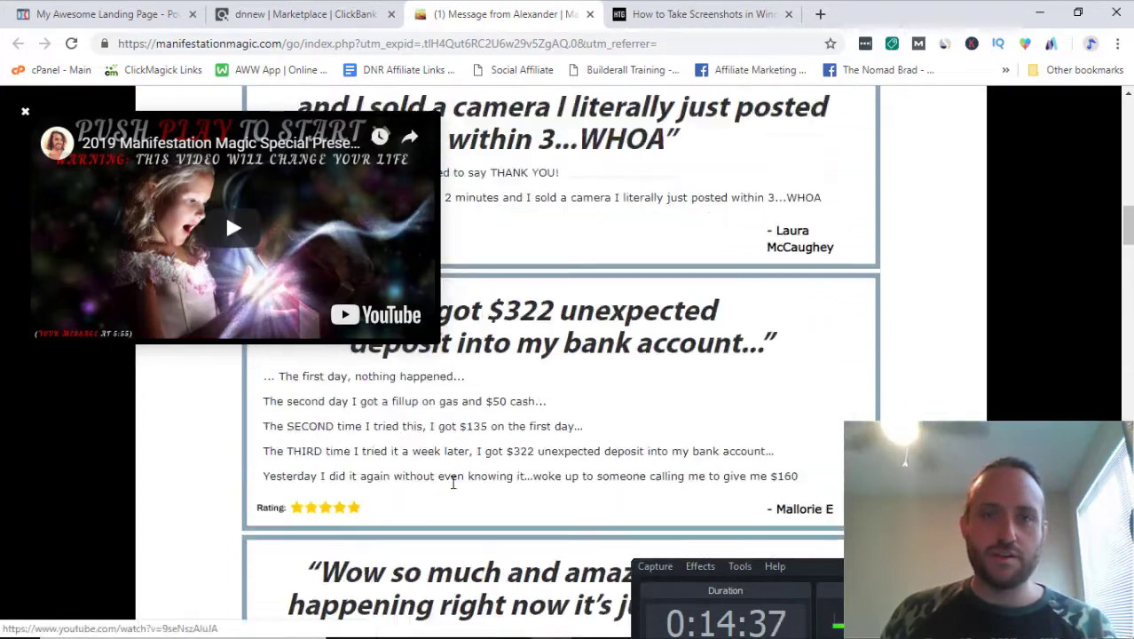
scroll(453, 482, "up", 10)
scroll(497, 444, "up", 10)
scroll(548, 400, "up", 5)
left_click(98, 14)
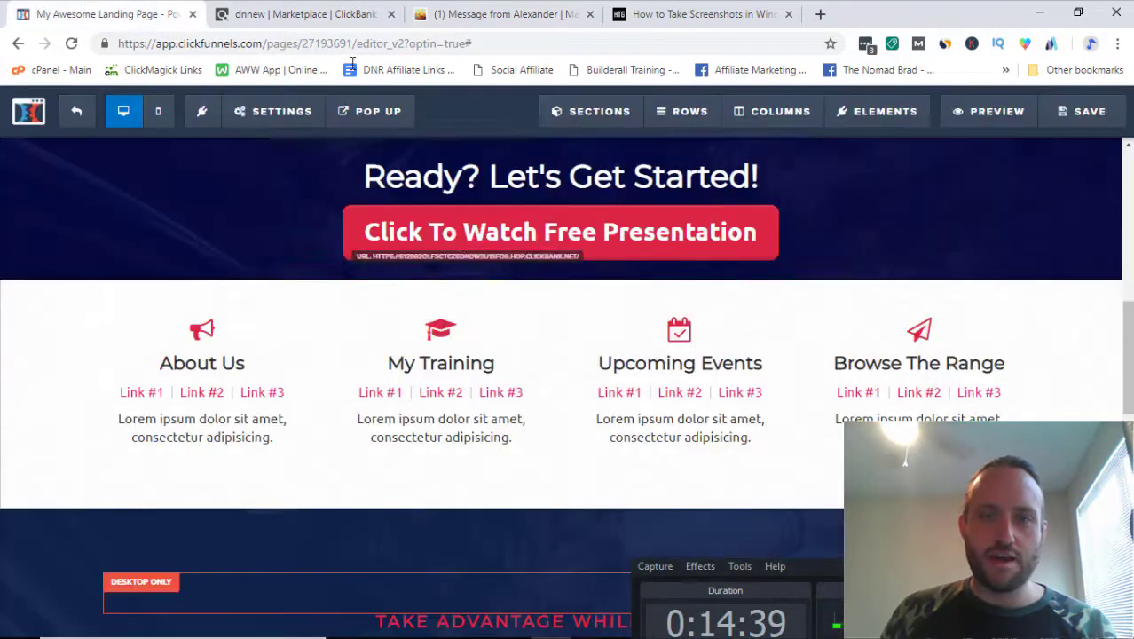
mouse_move(568, 395)
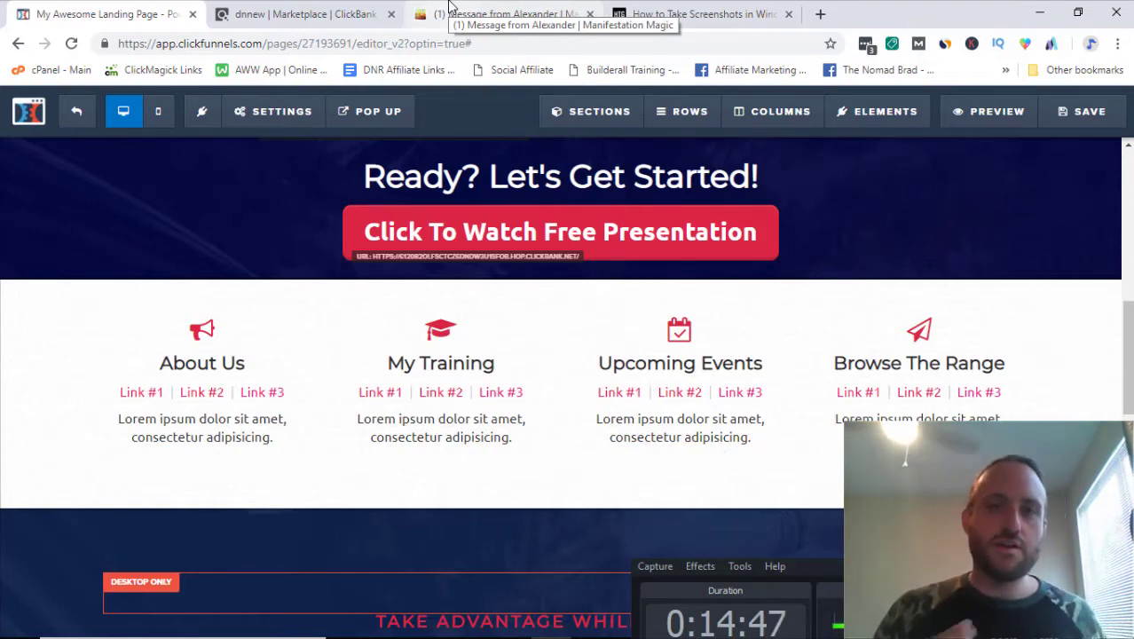
mouse_move(1104, 353)
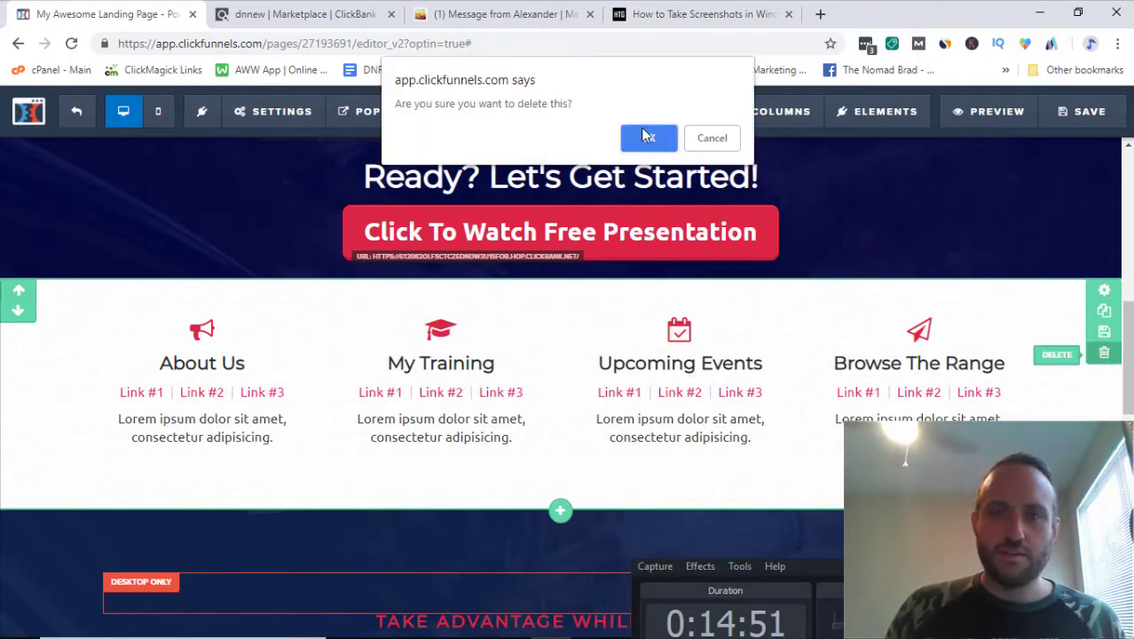
Delete the About Us section, retitle the headline 'Extremely Limited Time Presentation', and delete its subheadline.
left_click(647, 138)
scroll(735, 368, "down", 2)
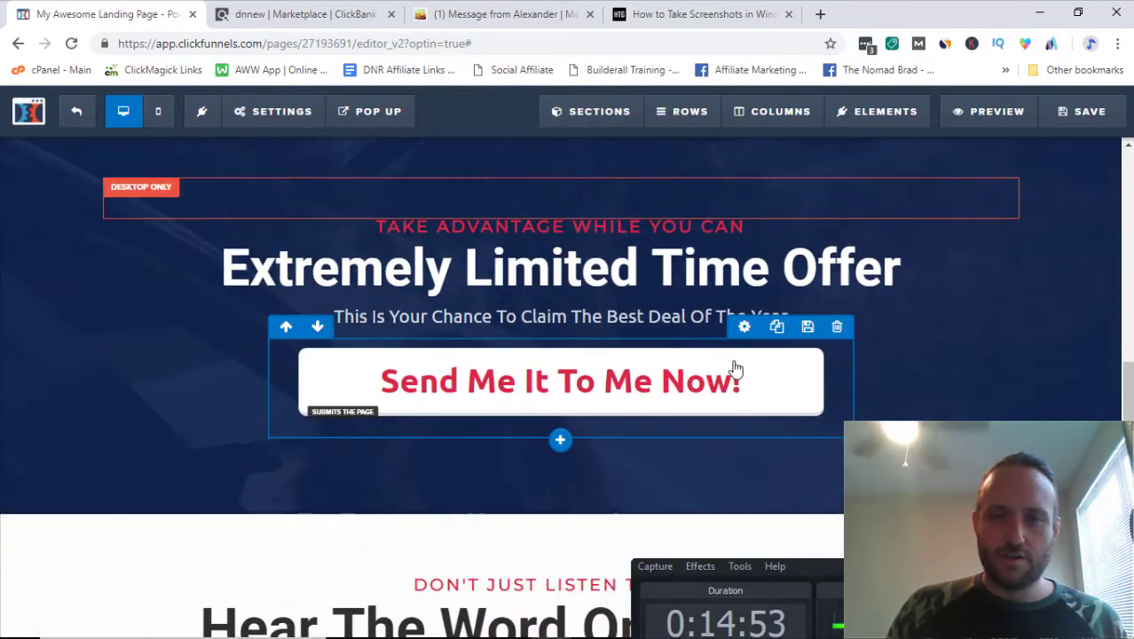
left_click(855, 274)
left_click_drag(782, 268, 911, 266)
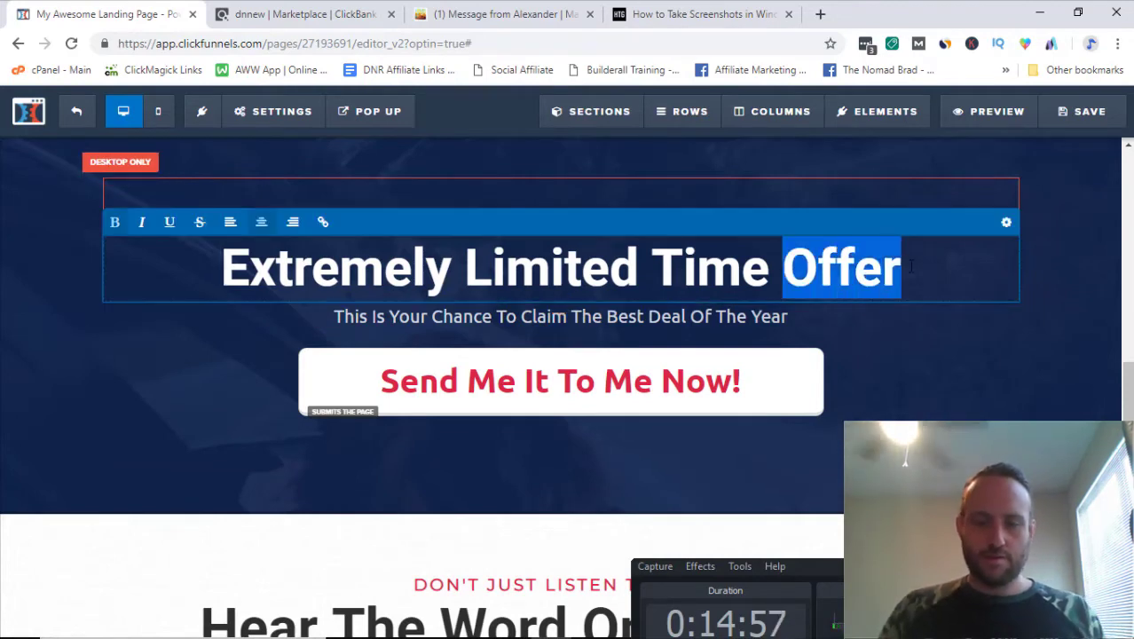
type("Presentation")
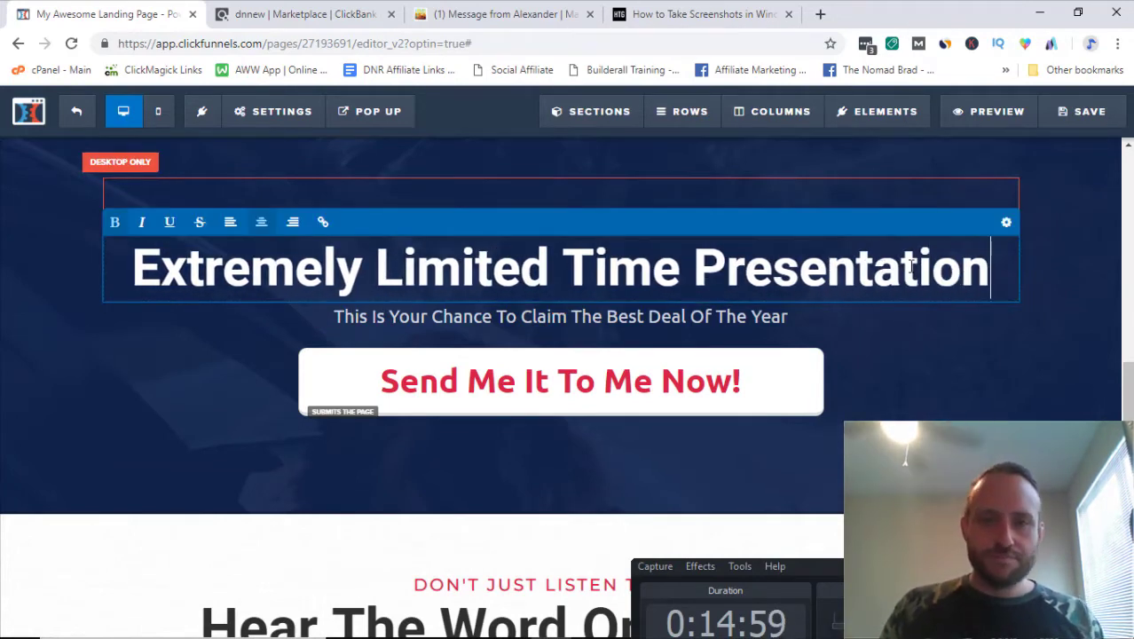
mouse_move(561, 315)
left_click(843, 321)
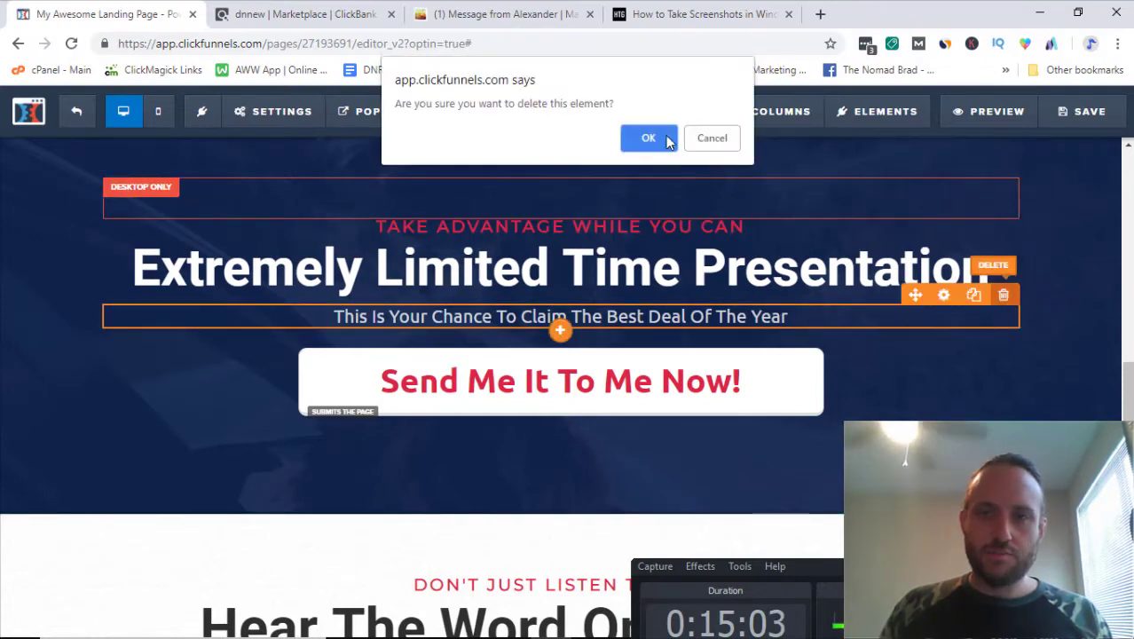
left_click(650, 137)
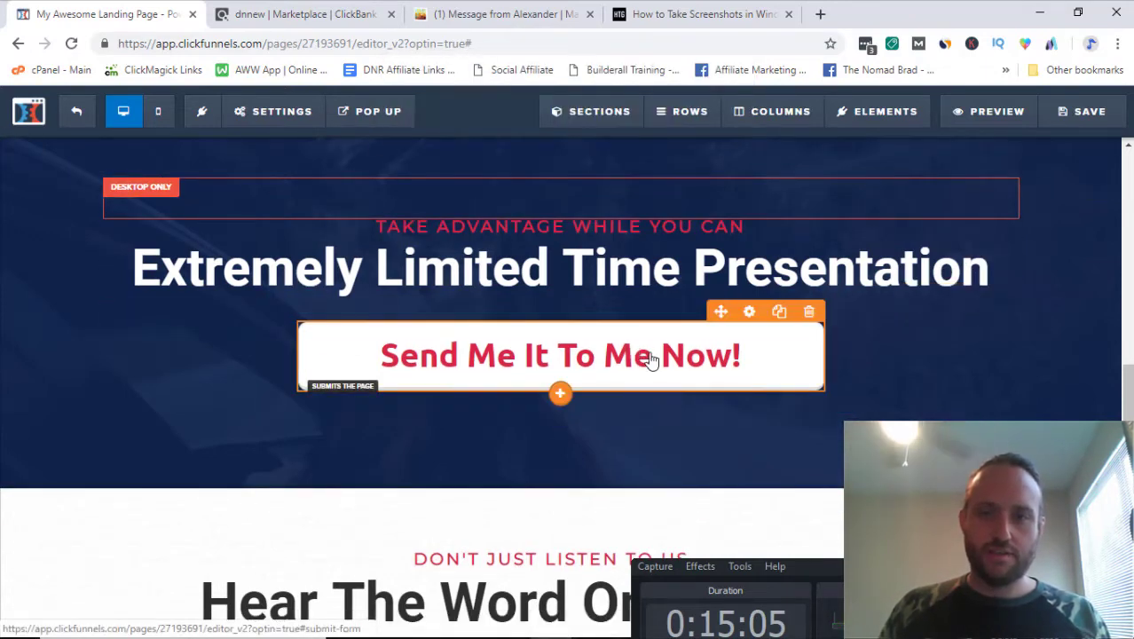
Change the white offer button's text to 'Click To Watch The Video'.
left_click(798, 351)
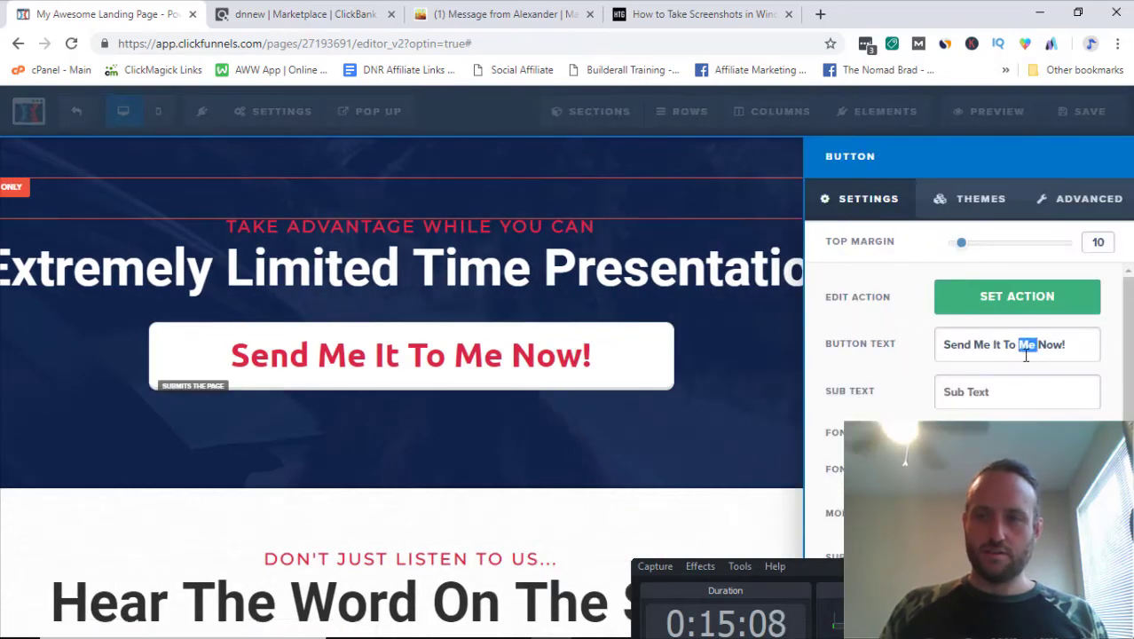
type("Let ")
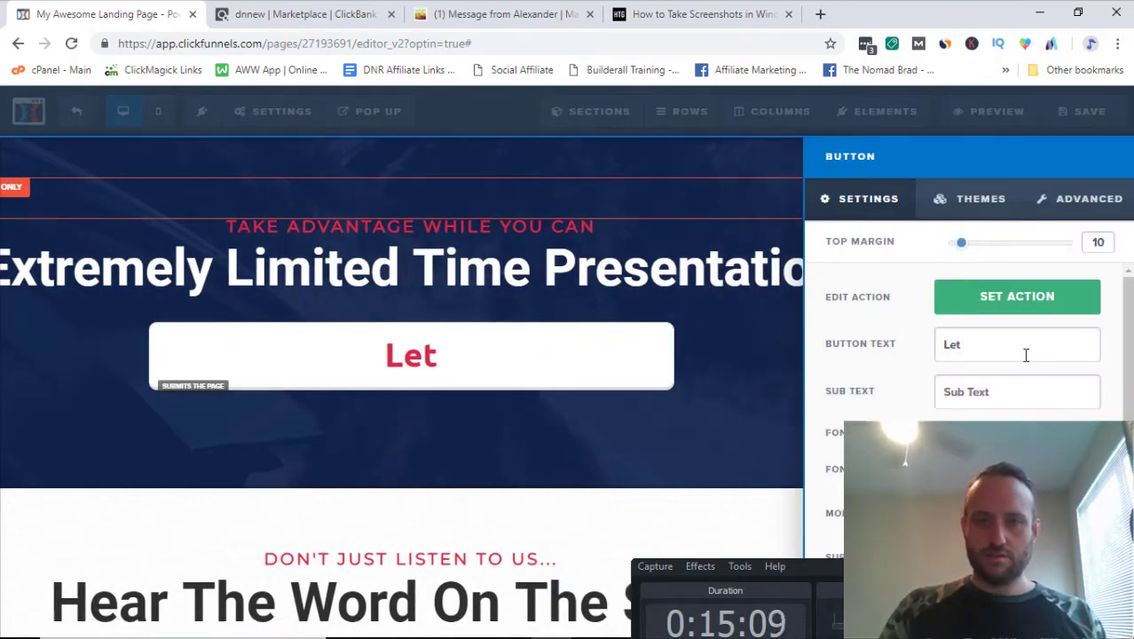
type("wW")
key("BackSpace")
key("BackSpace")
type("Watc")
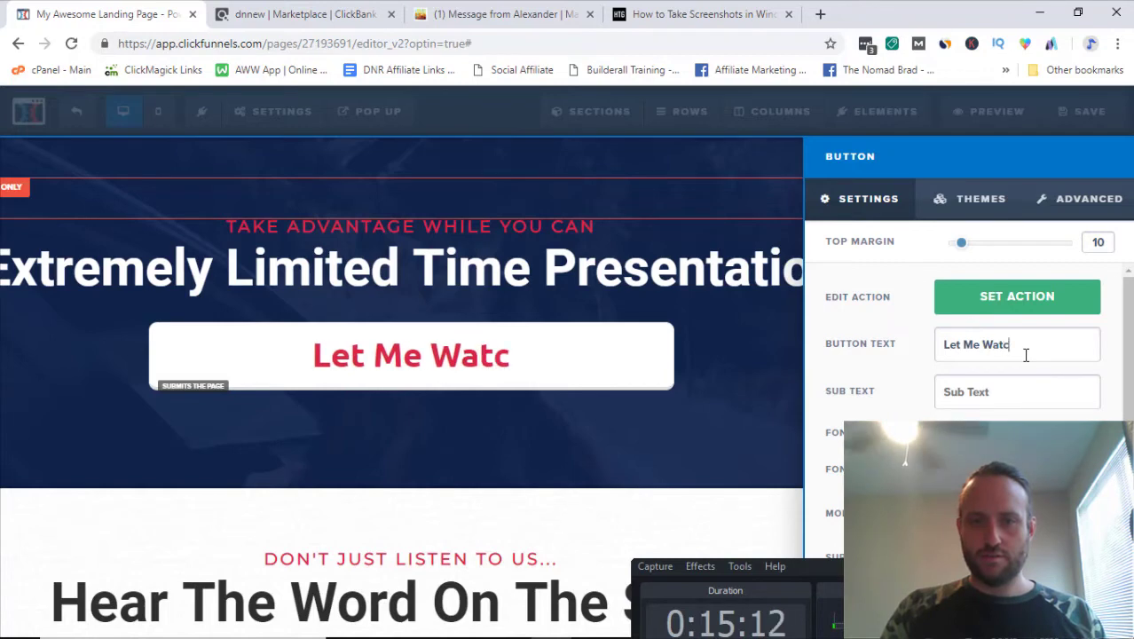
type("h")
key("ctrl+a")
key("BackSpace")
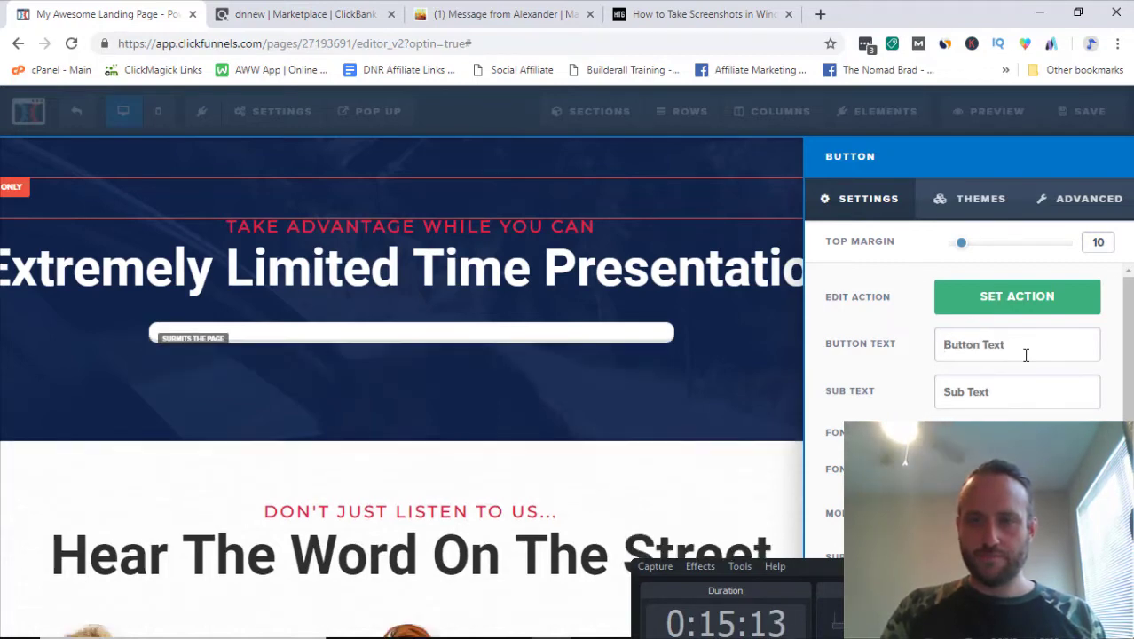
type("Click To Watch")
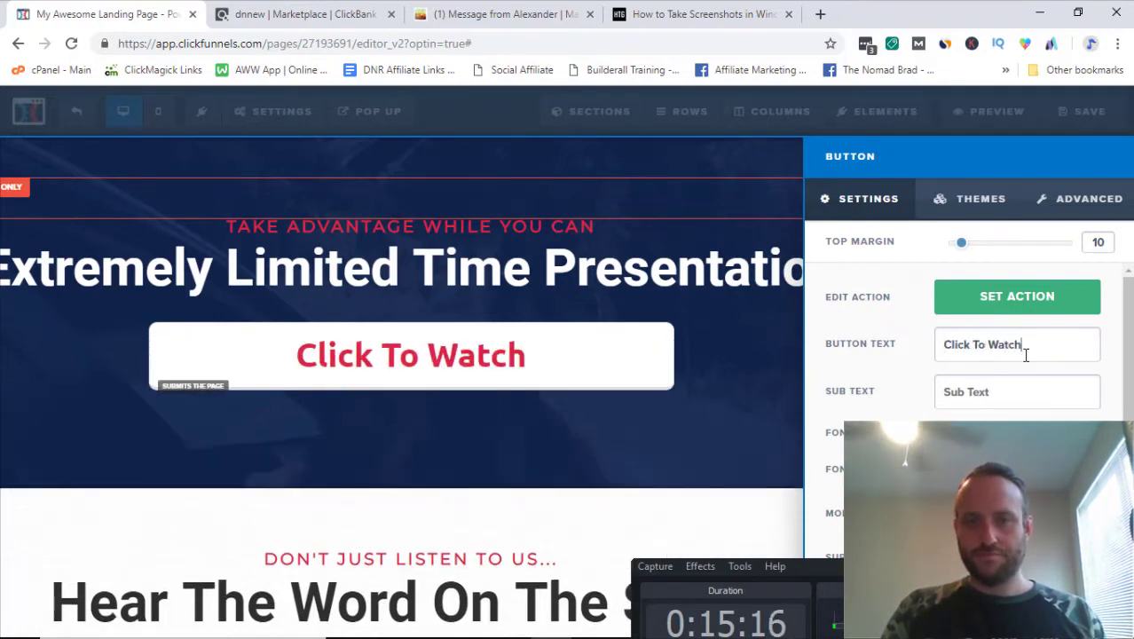
type(" The Video")
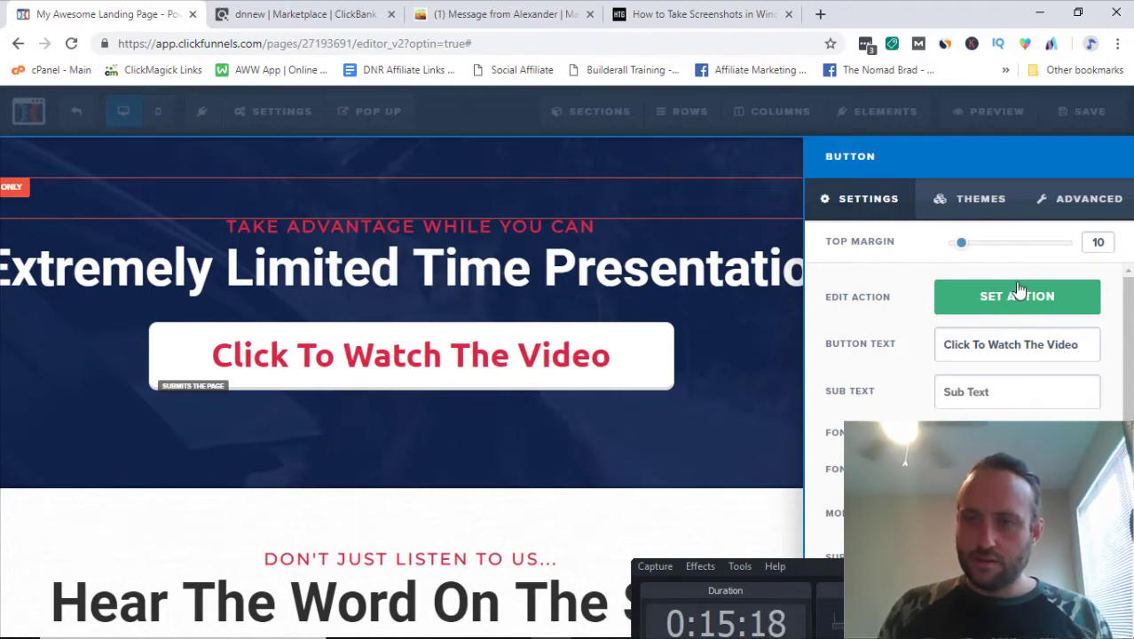
Set the offer button's action to Go To Website URL with the ClickBank HopLink.
left_click(1018, 294)
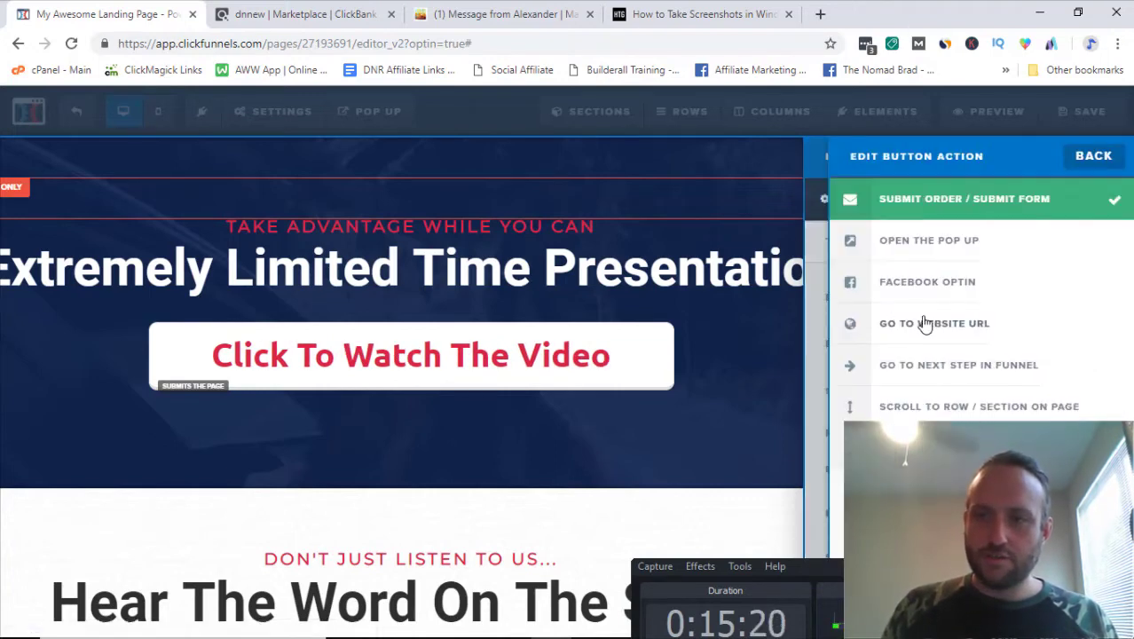
left_click(971, 324)
left_click(945, 371)
key("ctrl+v")
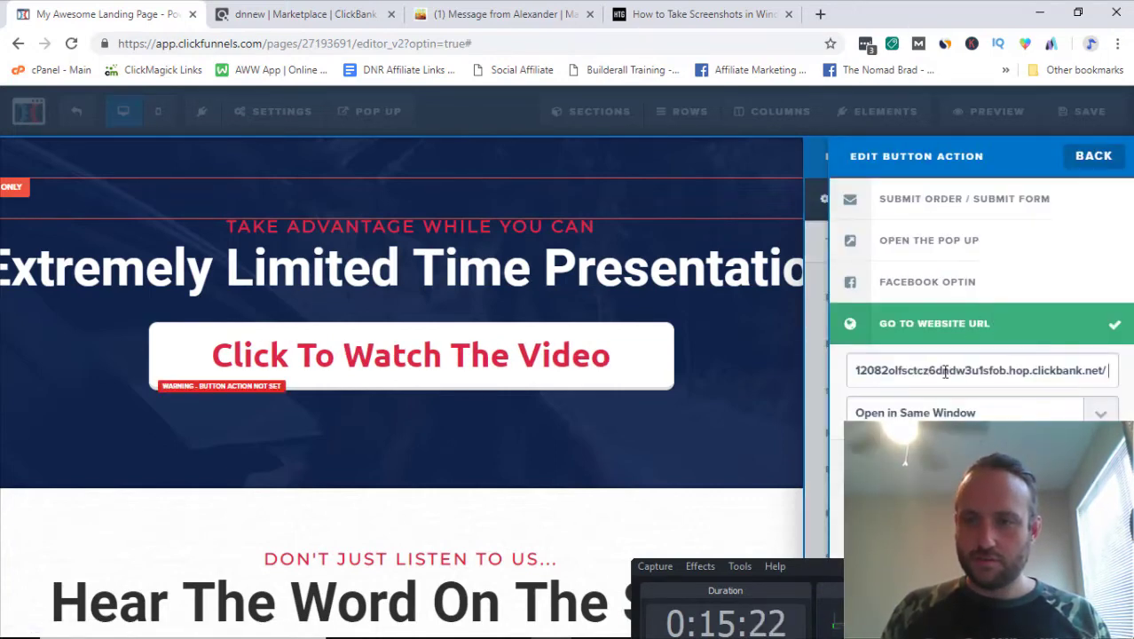
left_click(1076, 164)
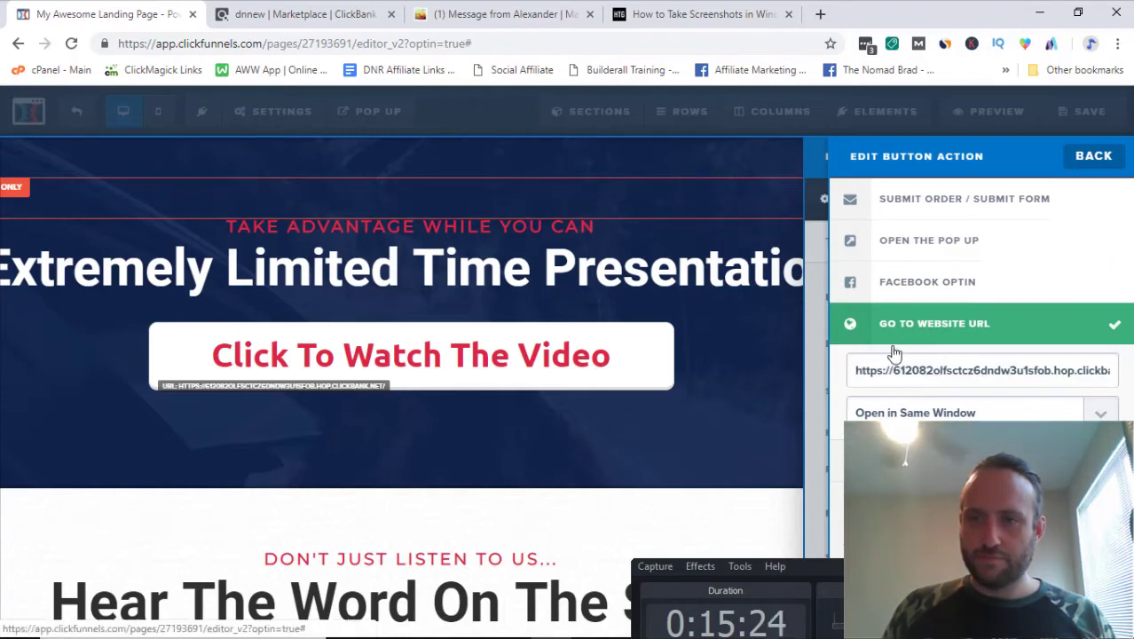
scroll(948, 392, "down", 3)
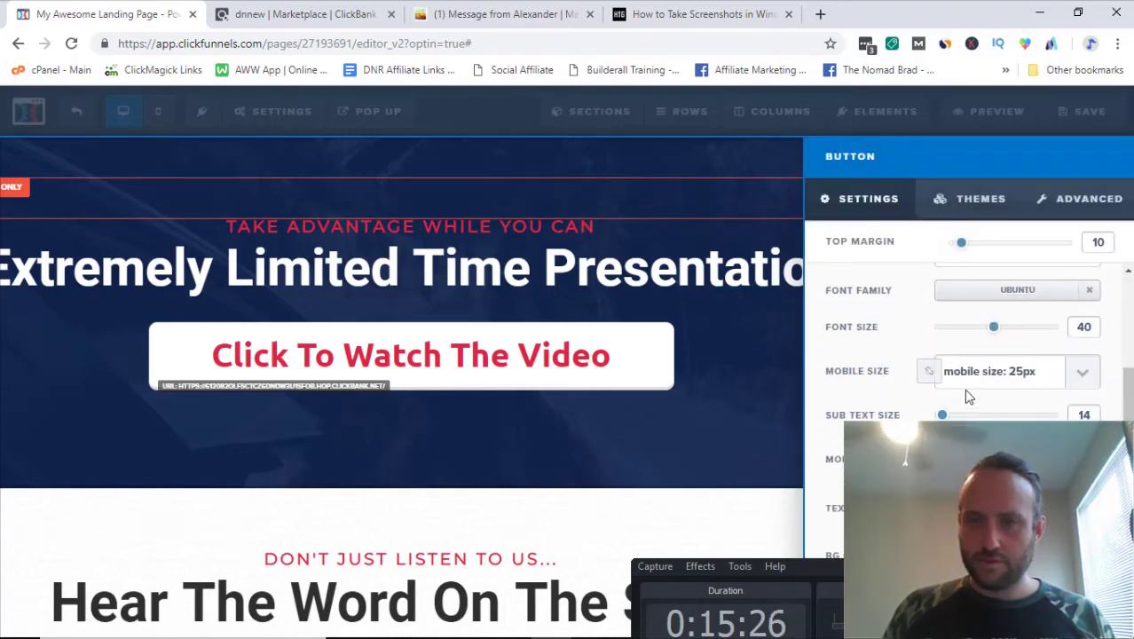
left_click(701, 337)
Delete the testimonial columns row and the 'Hear The Word On The Street' heading row, leaving an empty section above the footer.
scroll(713, 339, "down", 2)
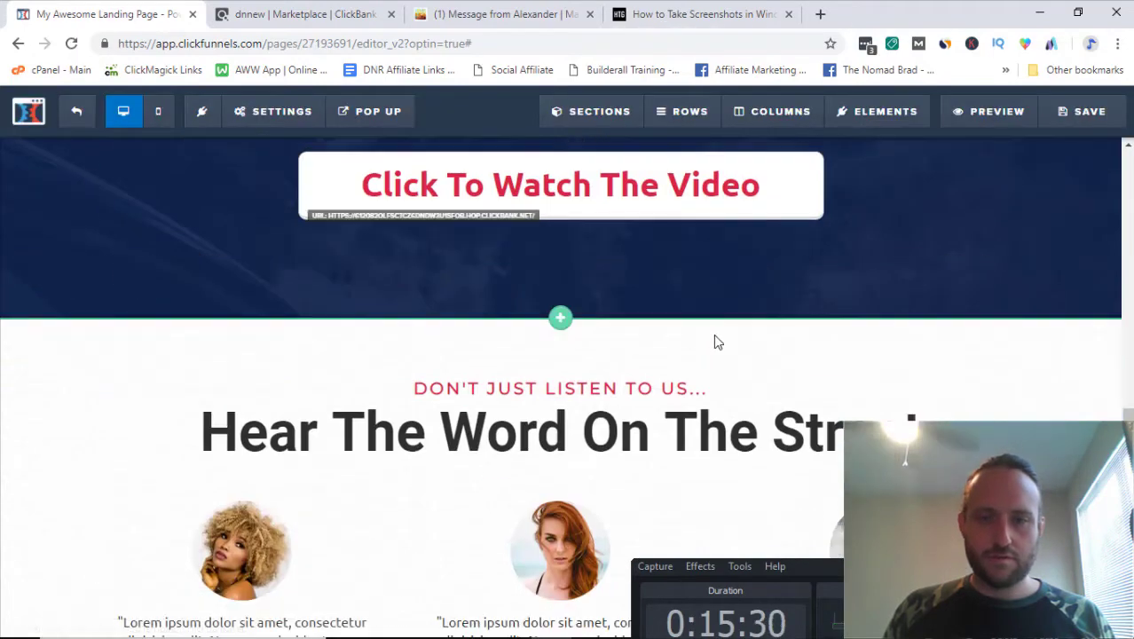
scroll(950, 250, "down", 3)
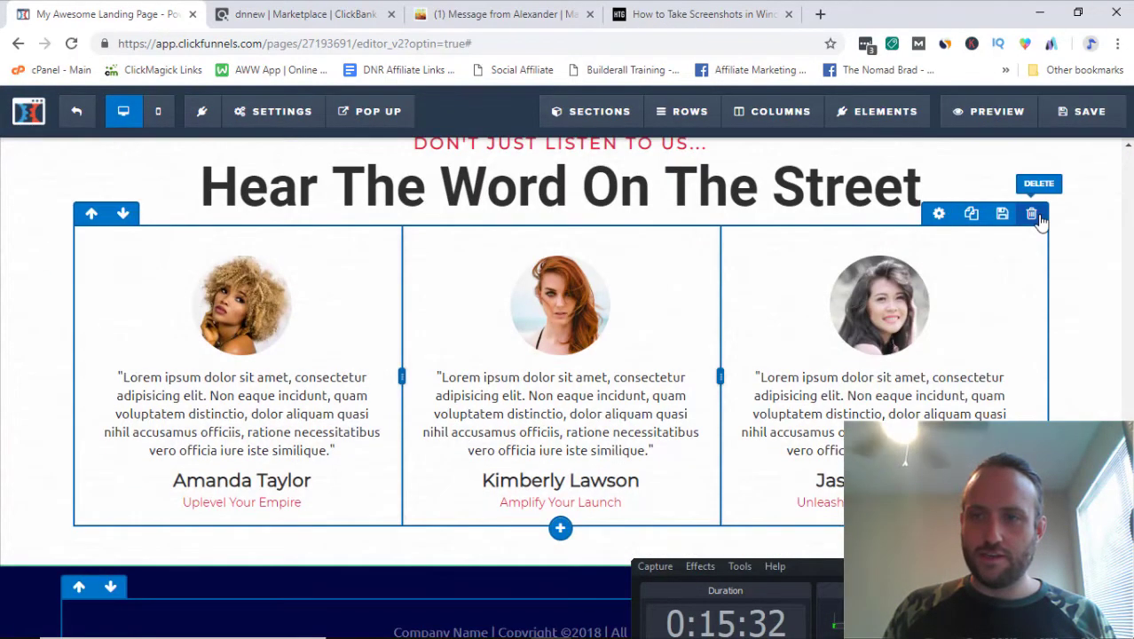
left_click(1033, 215)
left_click(650, 140)
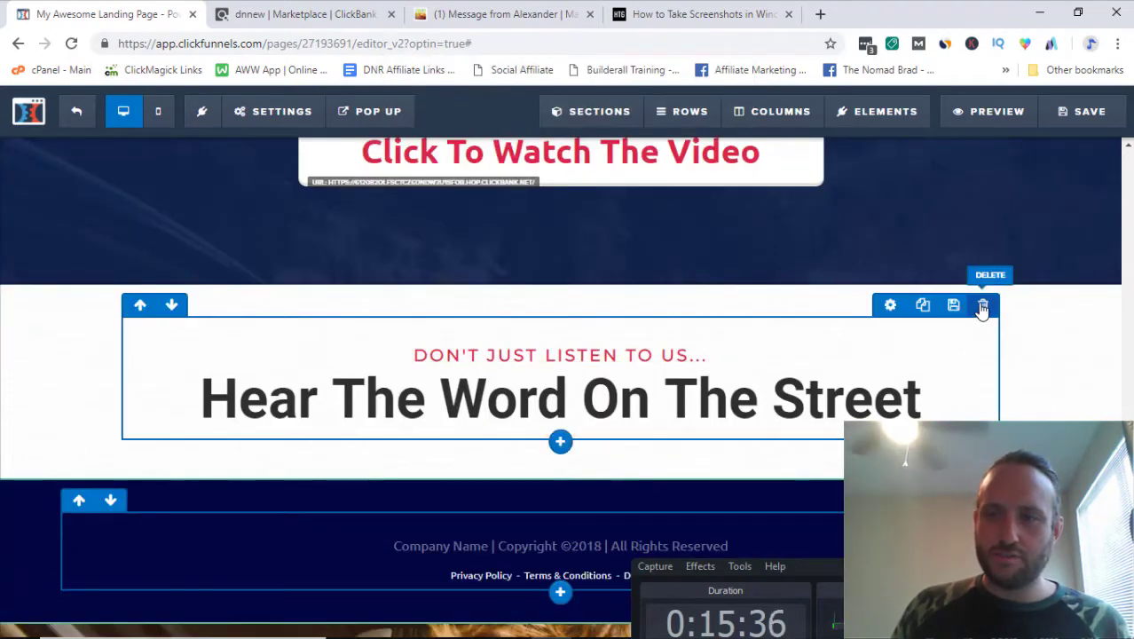
left_click(634, 136)
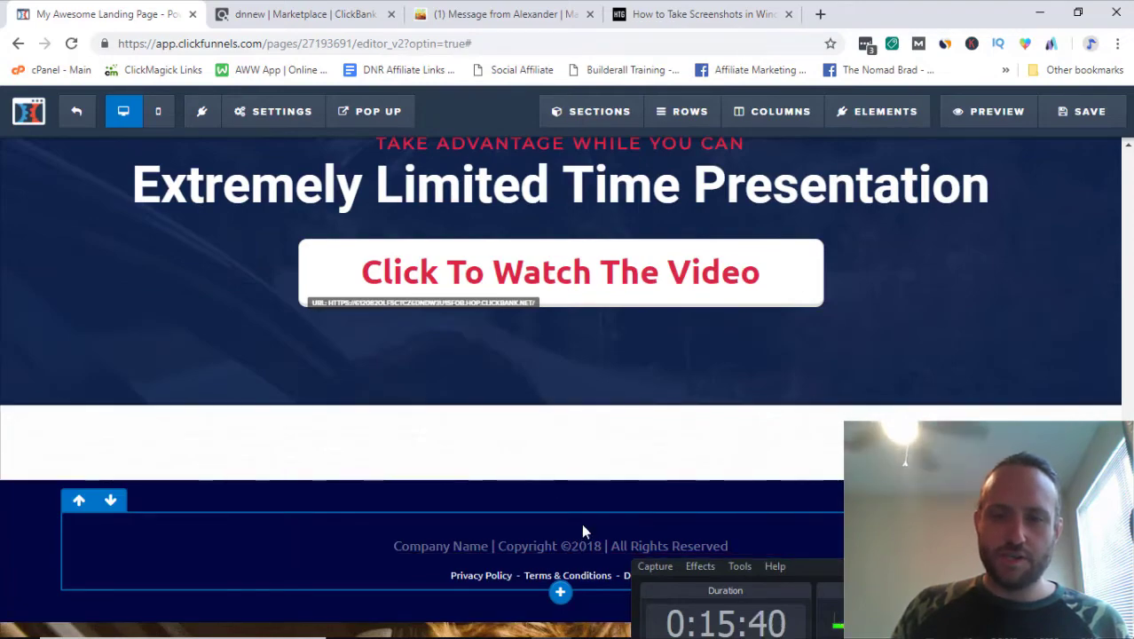
scroll(691, 468, "up", 5)
scroll(693, 470, "up", 3)
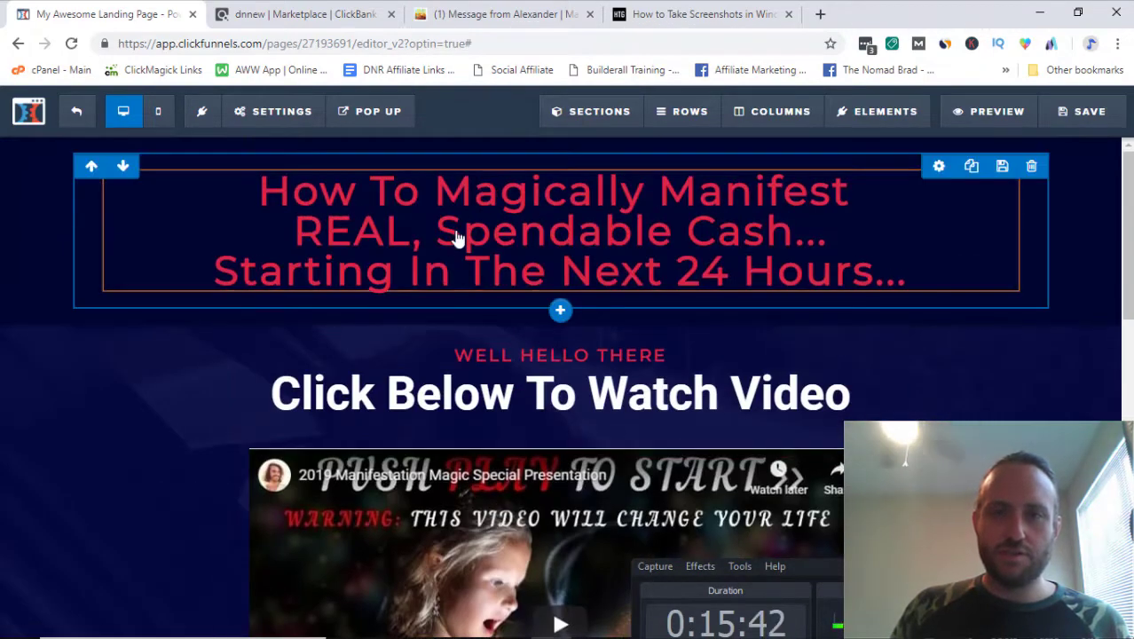
scroll(606, 286, "down", 1)
scroll(543, 333, "down", 3)
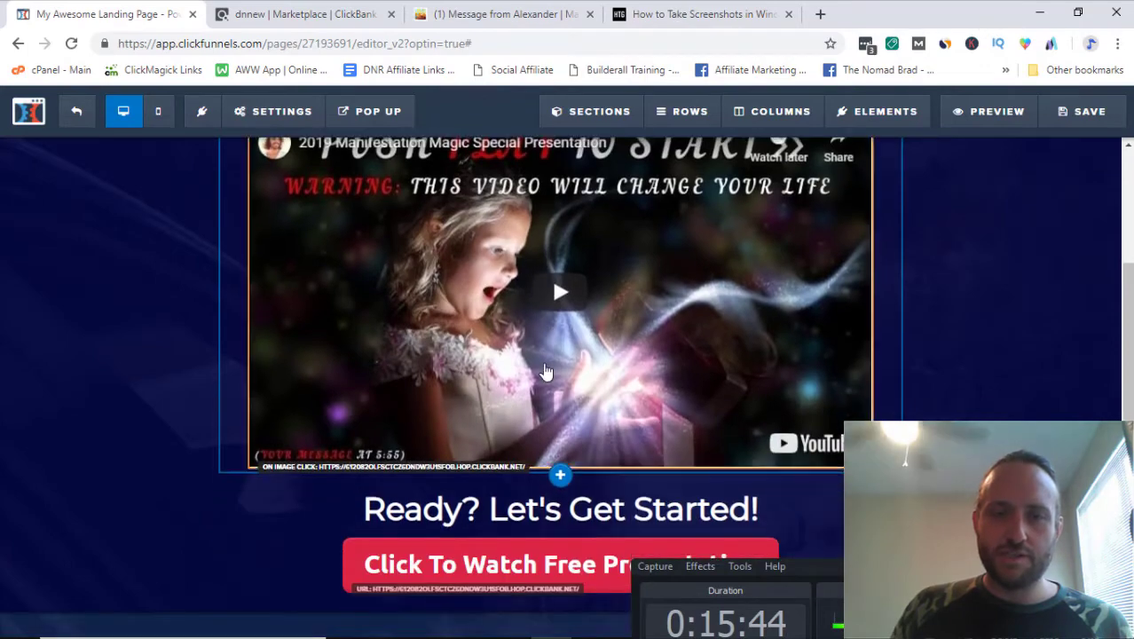
scroll(552, 275, "down", 3)
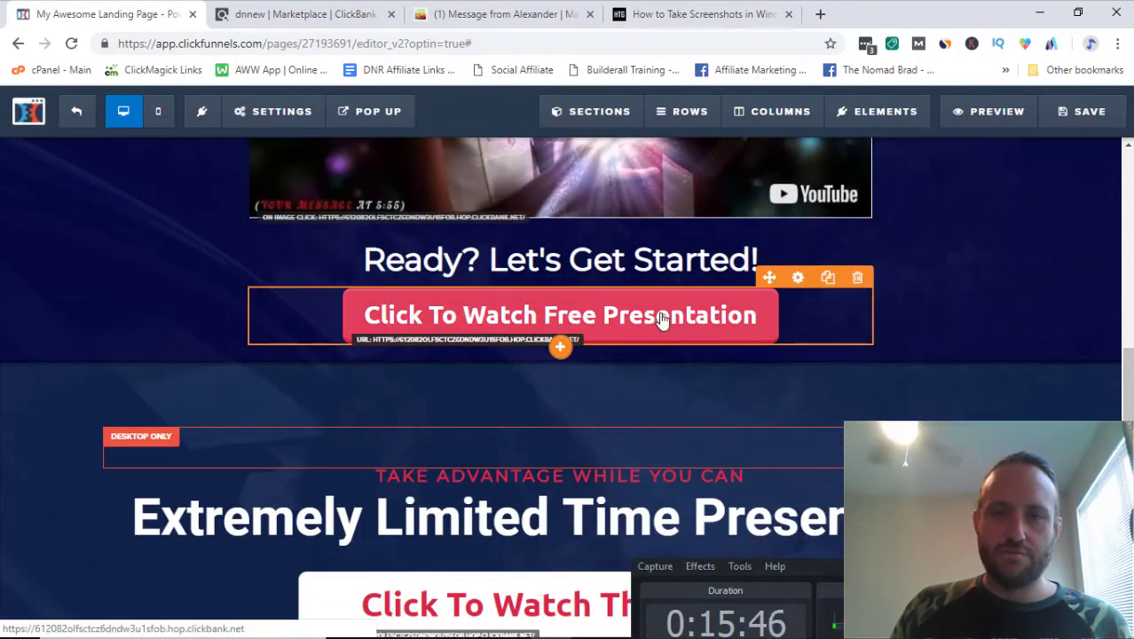
scroll(449, 355, "up", 5)
scroll(448, 355, "up", 2)
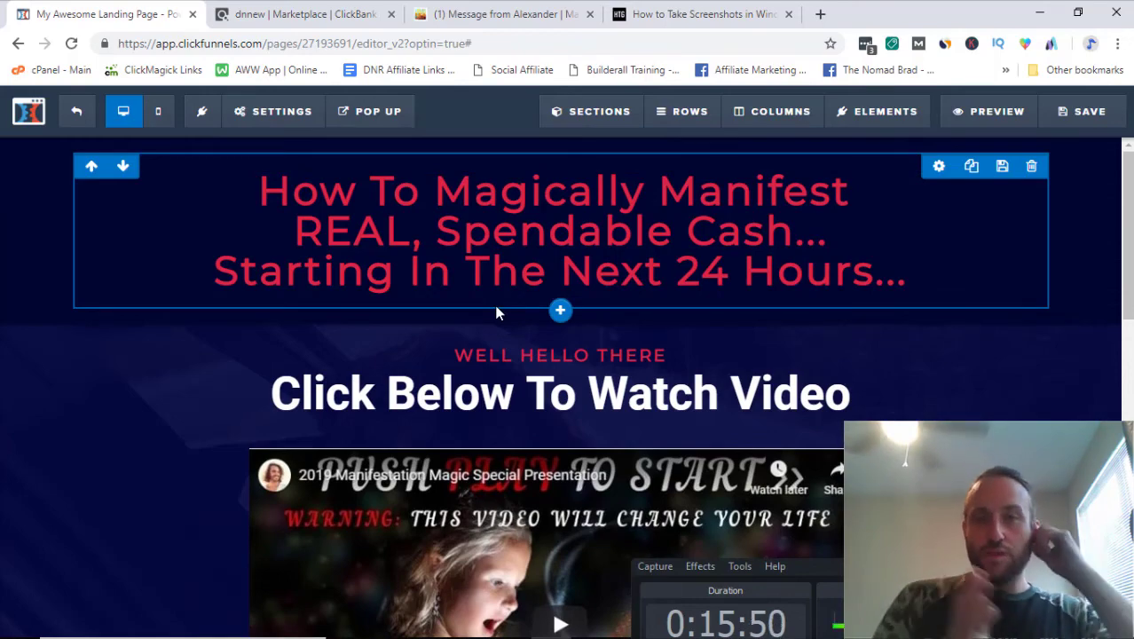
scroll(496, 310, "down", 2)
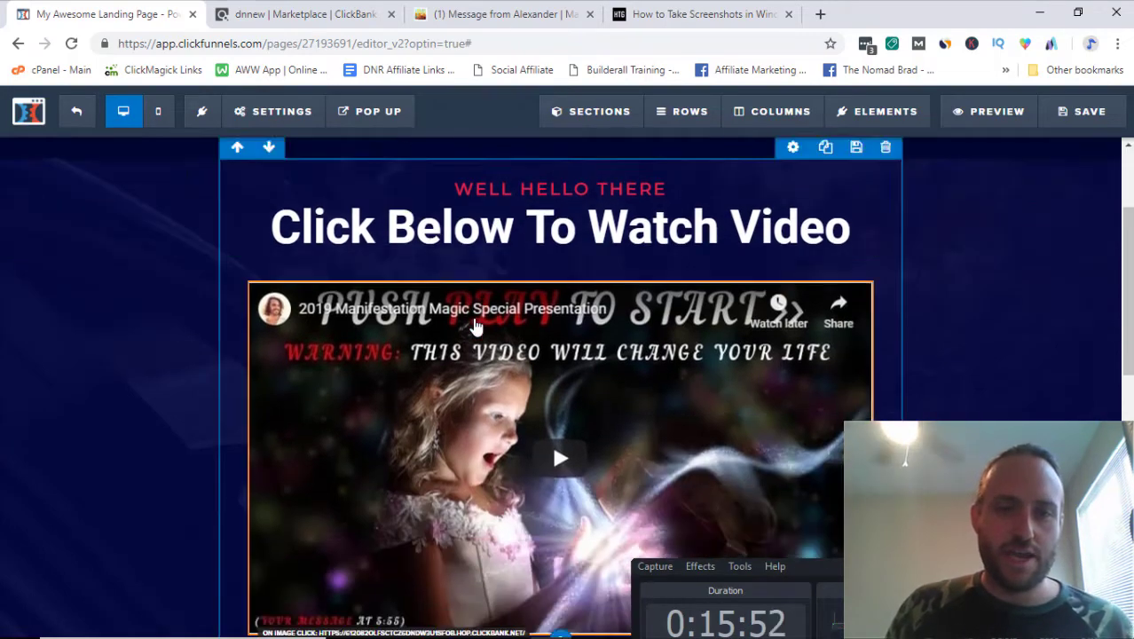
scroll(480, 324, "down", 1)
scroll(519, 331, "down", 2)
scroll(542, 332, "down", 2)
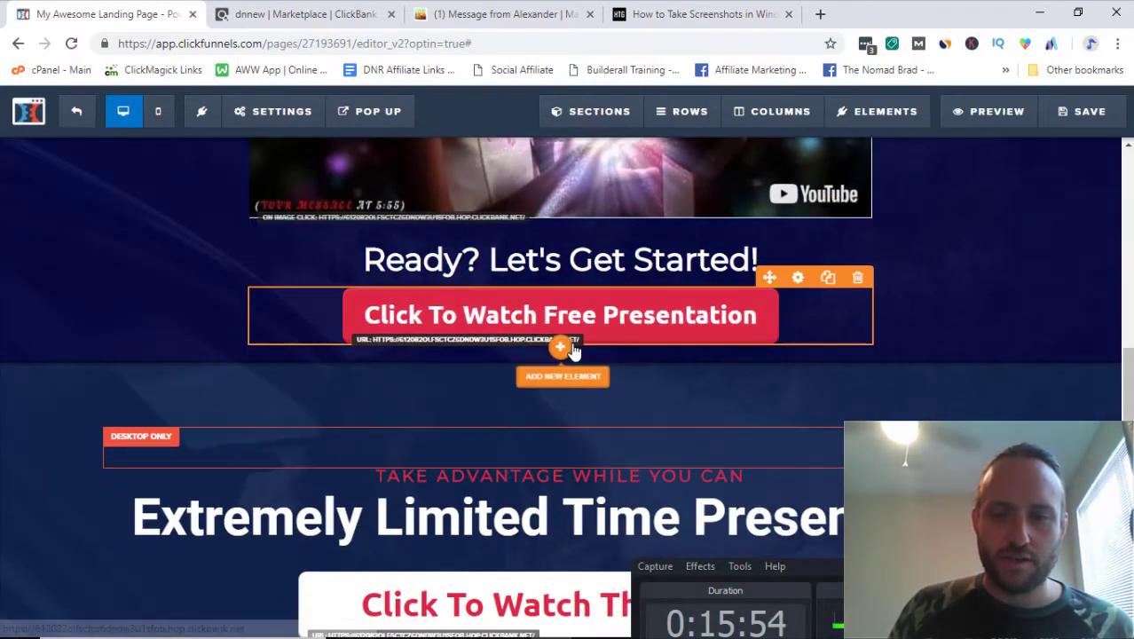
scroll(564, 373, "down", 1)
scroll(639, 413, "down", 2)
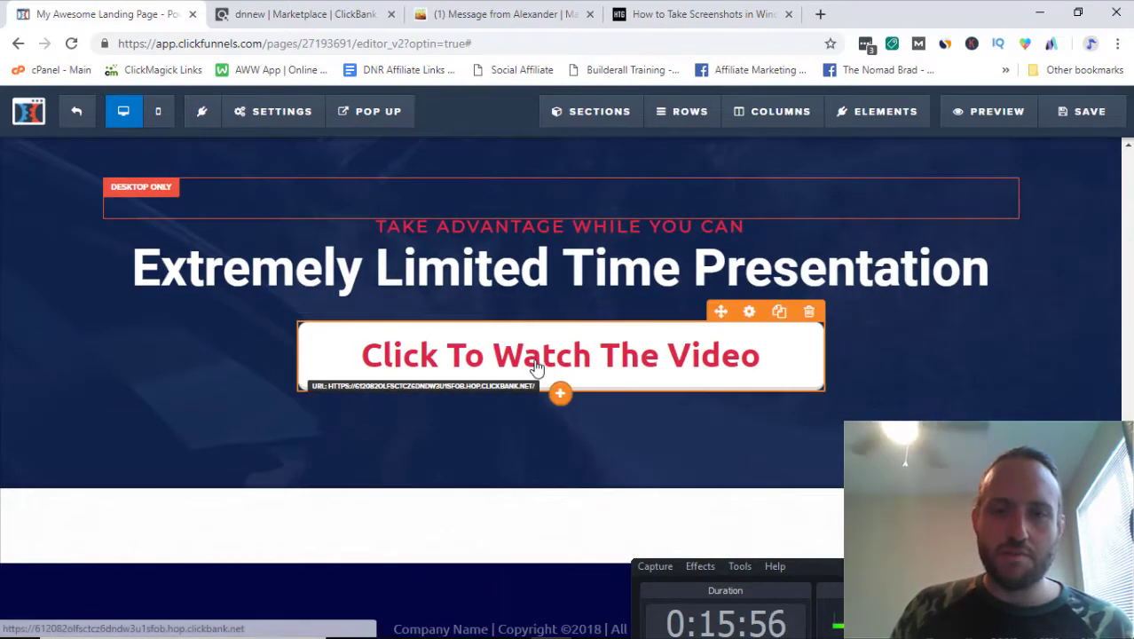
scroll(537, 372, "down", 1)
scroll(532, 399, "up", 5)
scroll(524, 435, "down", 1)
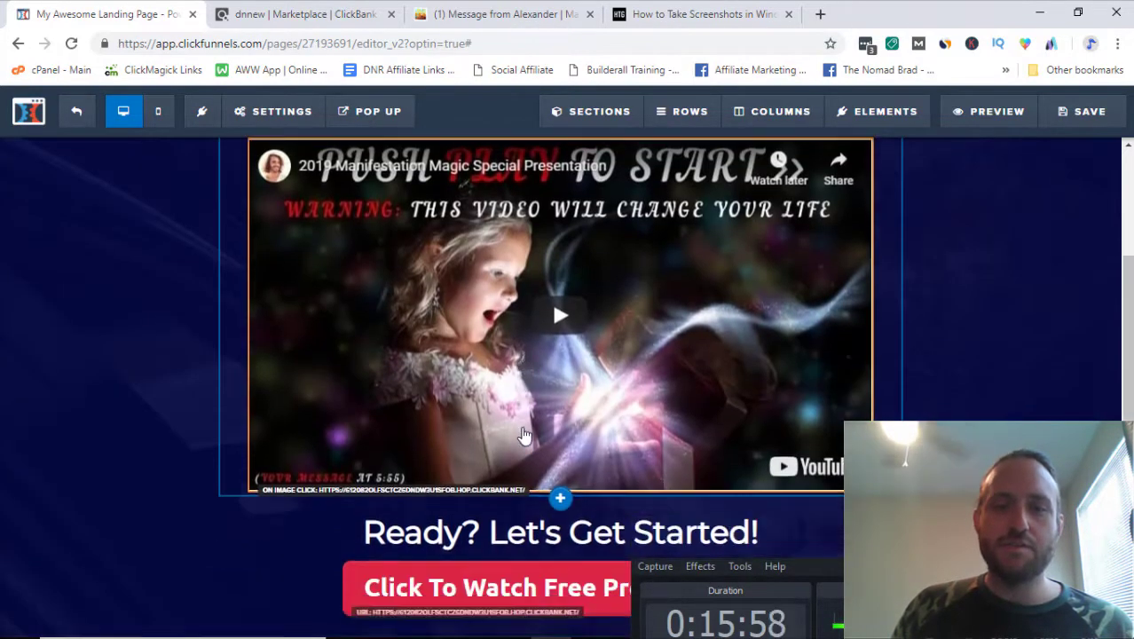
scroll(530, 449, "down", 1)
scroll(528, 444, "up", 3)
scroll(515, 408, "up", 2)
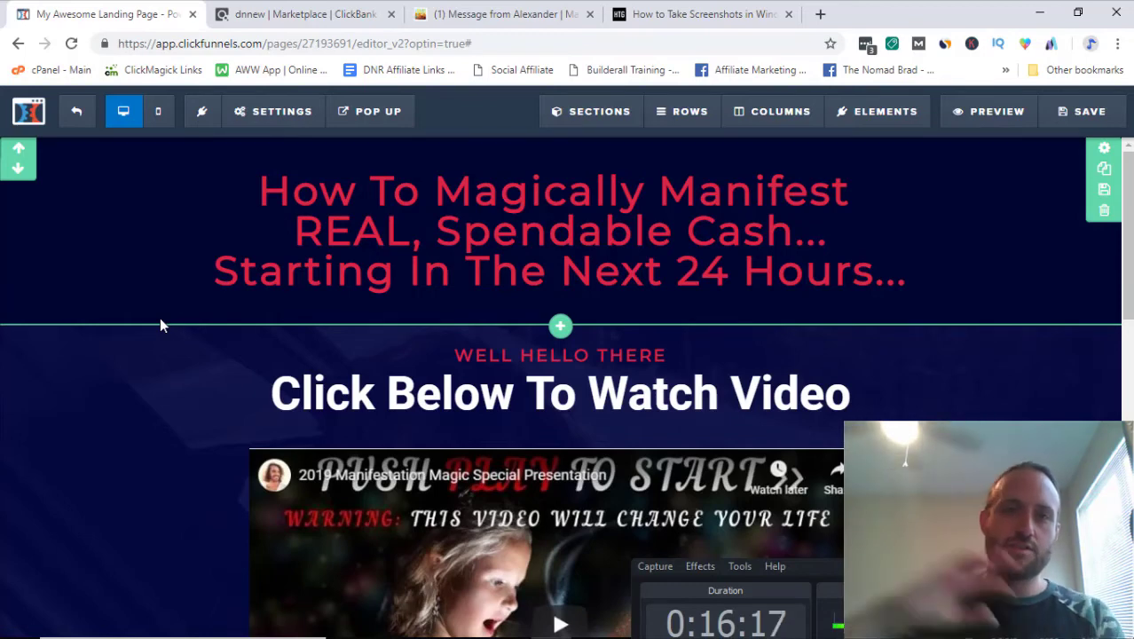
scroll(133, 360, "down", 1)
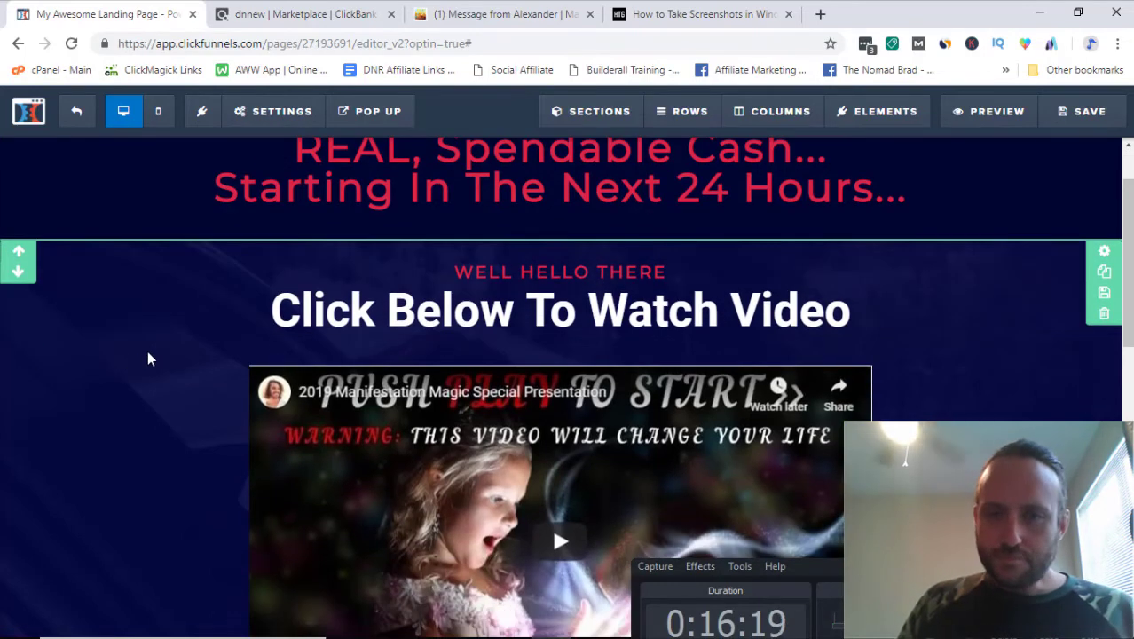
scroll(150, 357, "down", 1)
scroll(151, 357, "down", 2)
scroll(151, 356, "down", 3)
scroll(152, 361, "down", 2)
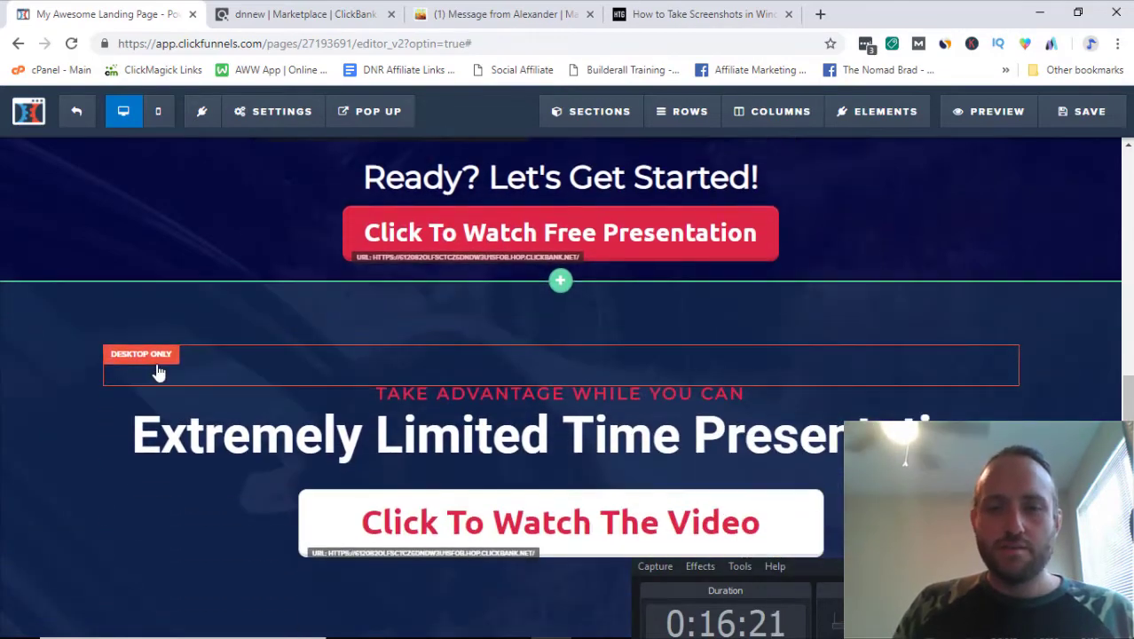
scroll(153, 381, "down", 2)
scroll(151, 396, "down", 1)
scroll(148, 391, "up", 10)
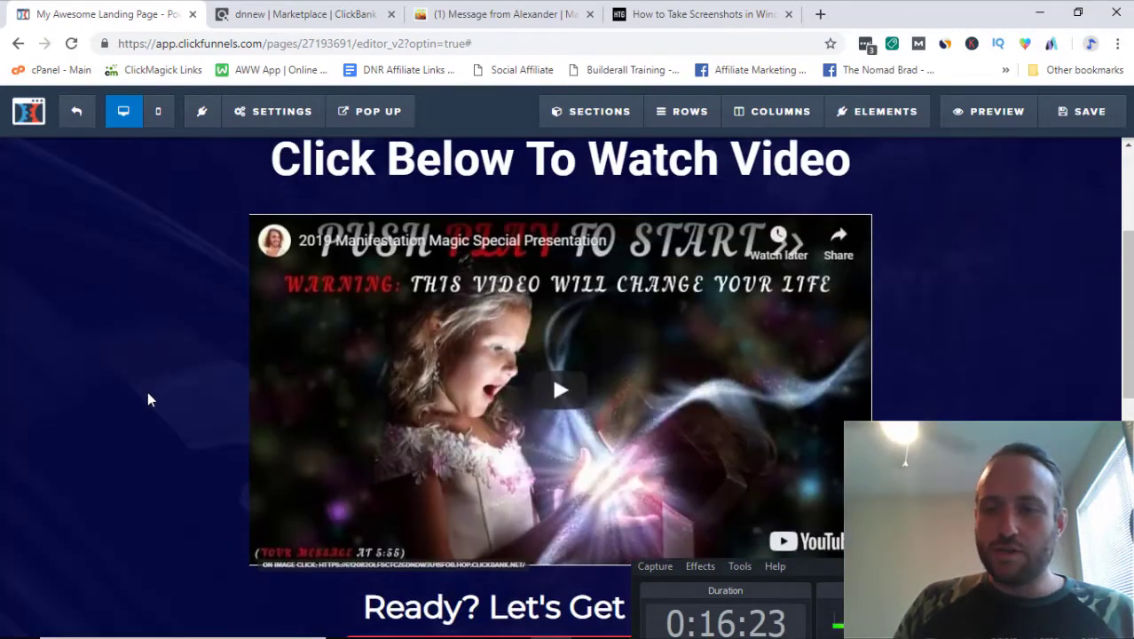
scroll(147, 391, "up", 3)
scroll(157, 389, "down", 1)
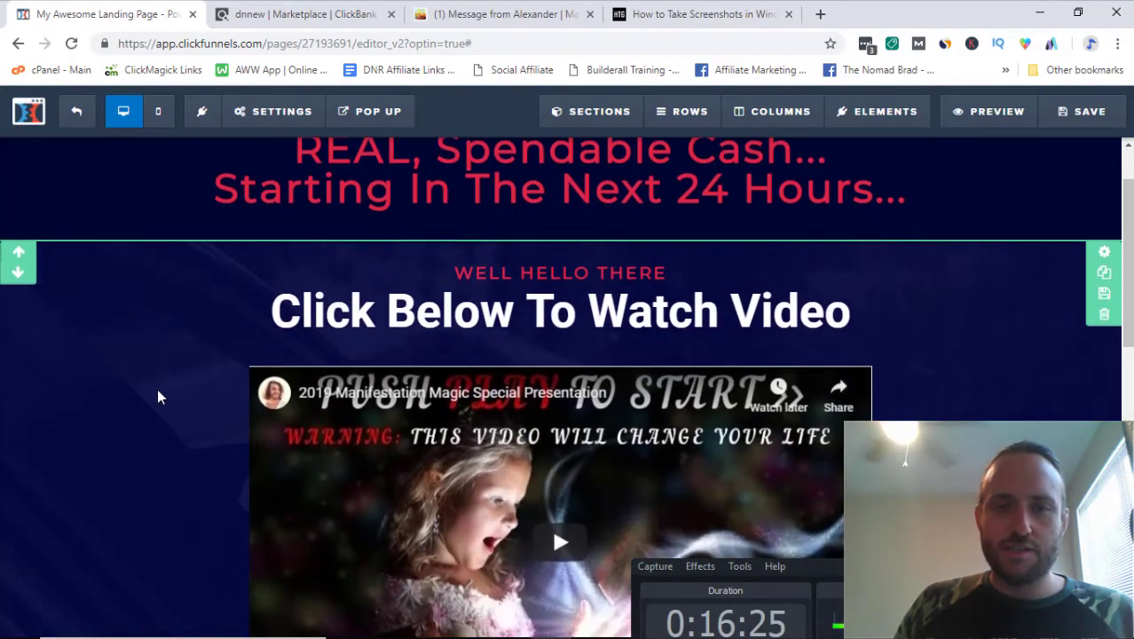
scroll(157, 388, "up", 1)
scroll(157, 396, "down", 1)
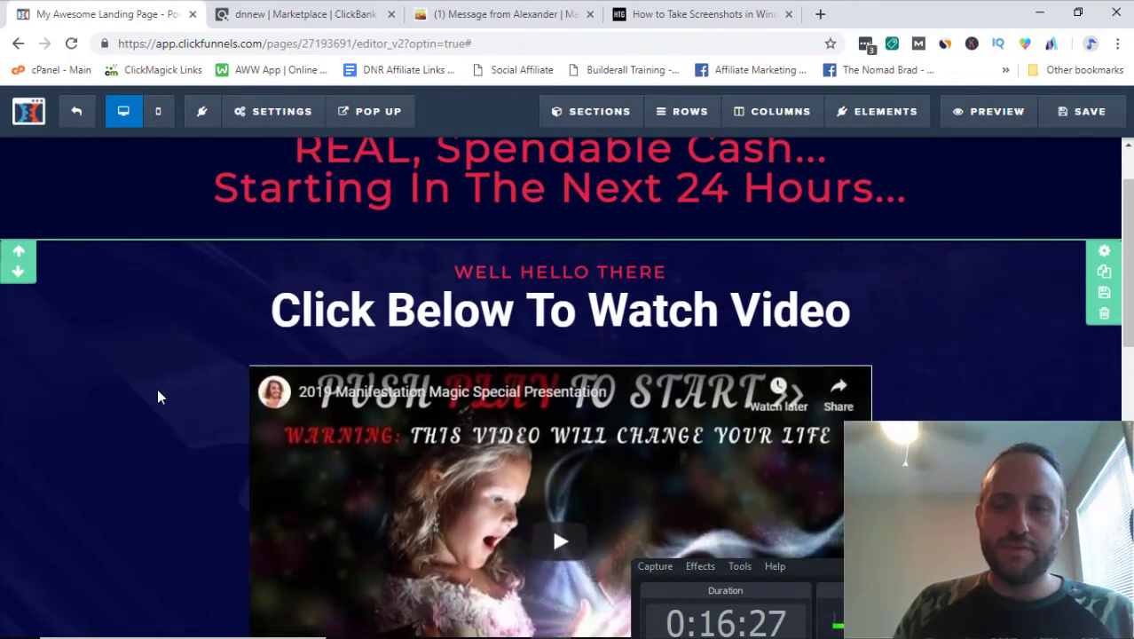
scroll(157, 397, "down", 2)
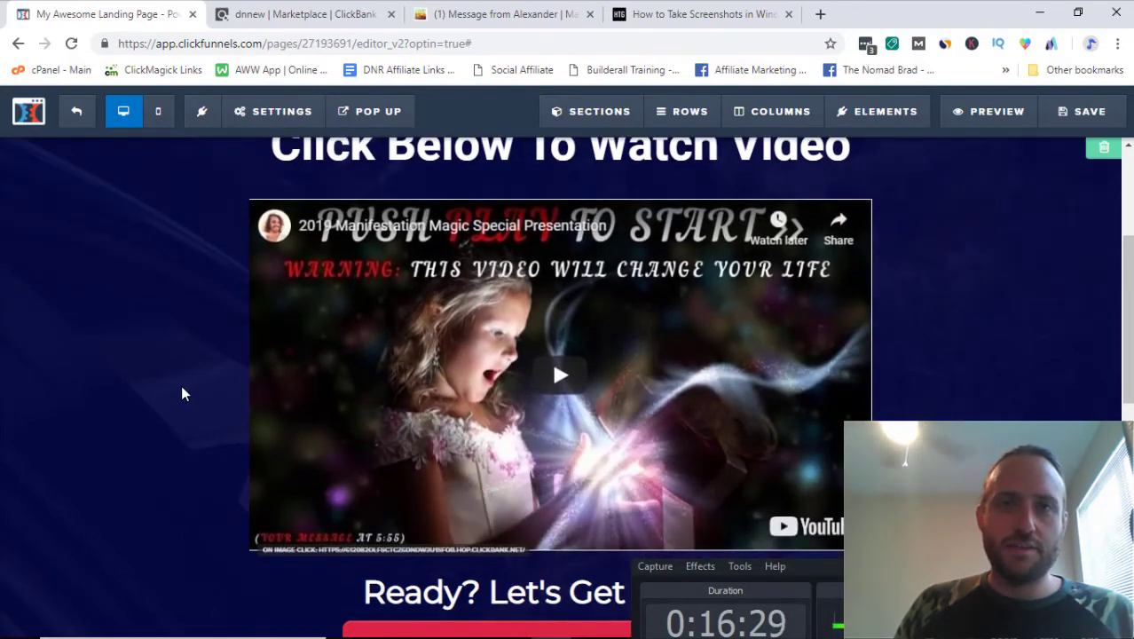
scroll(159, 369, "down", 2)
scroll(142, 364, "down", 2)
scroll(142, 363, "down", 2)
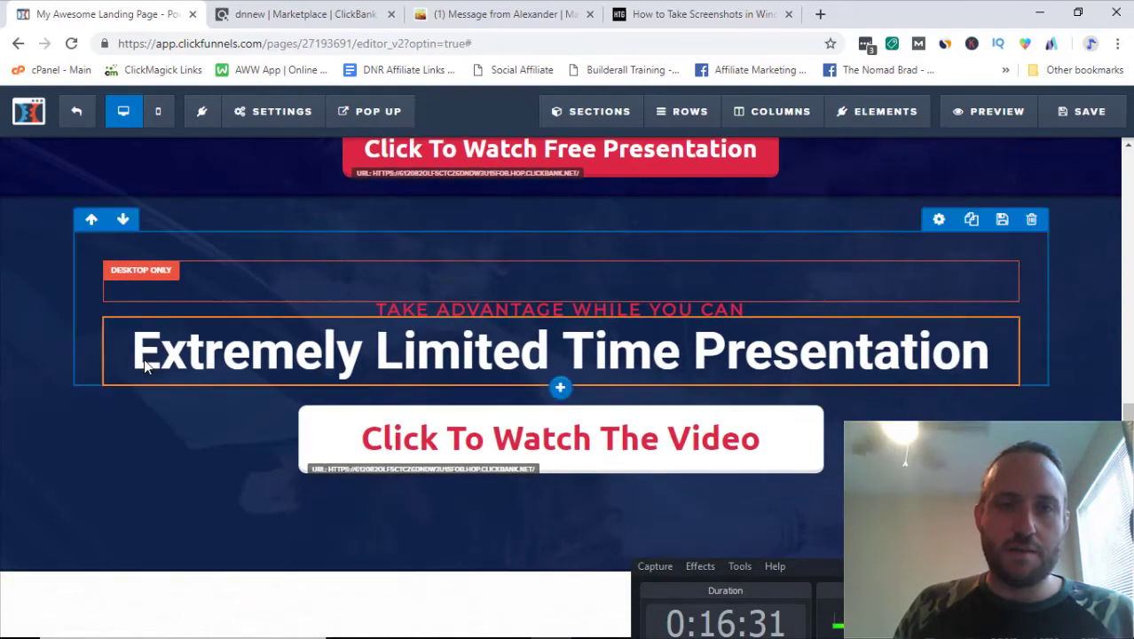
scroll(147, 373, "down", 2)
scroll(148, 372, "up", 2)
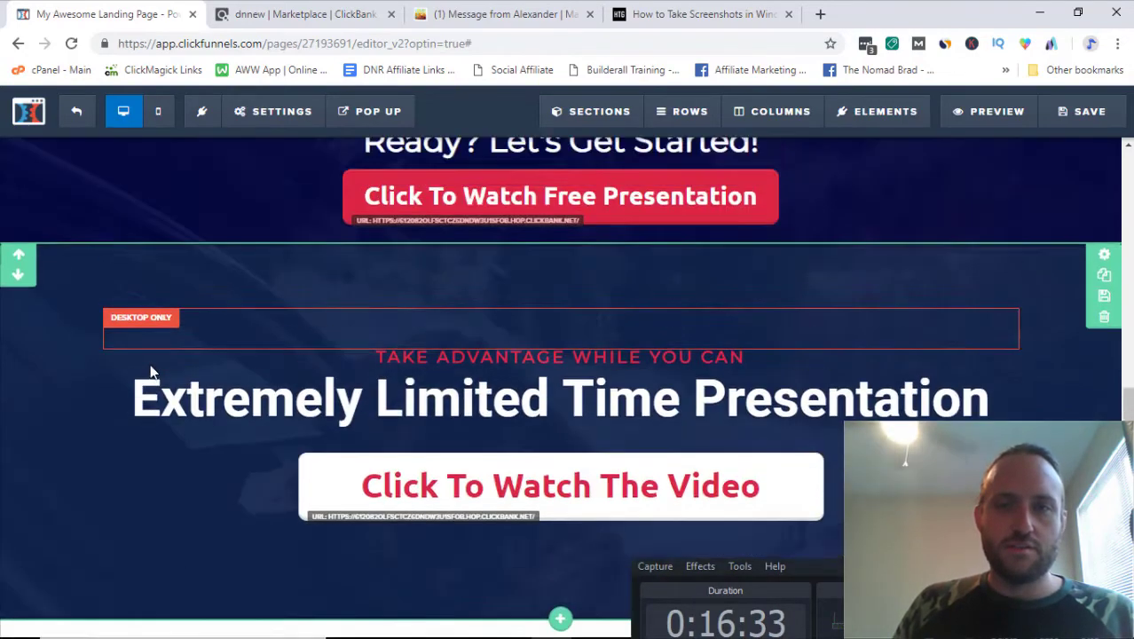
scroll(150, 372, "up", 4)
scroll(150, 373, "up", 2)
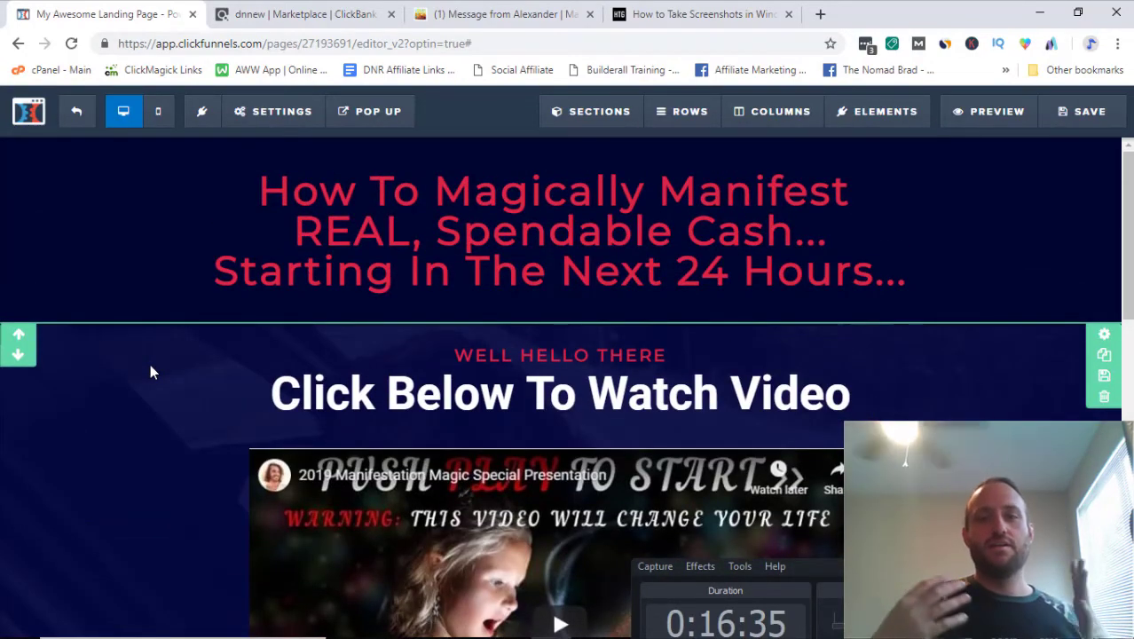